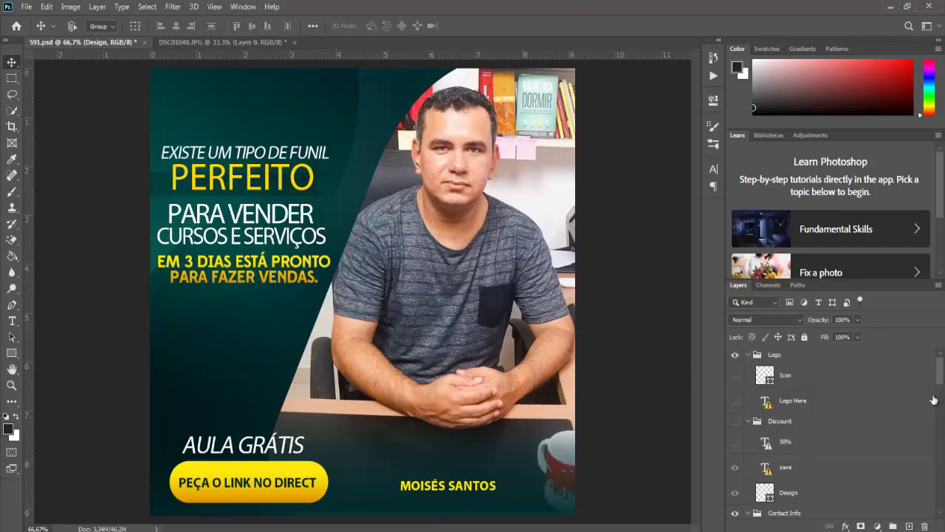
# Step: Locate the photo's Place your Image here group through the canvas right-click layer list
pyautogui.rightClick(478, 283)
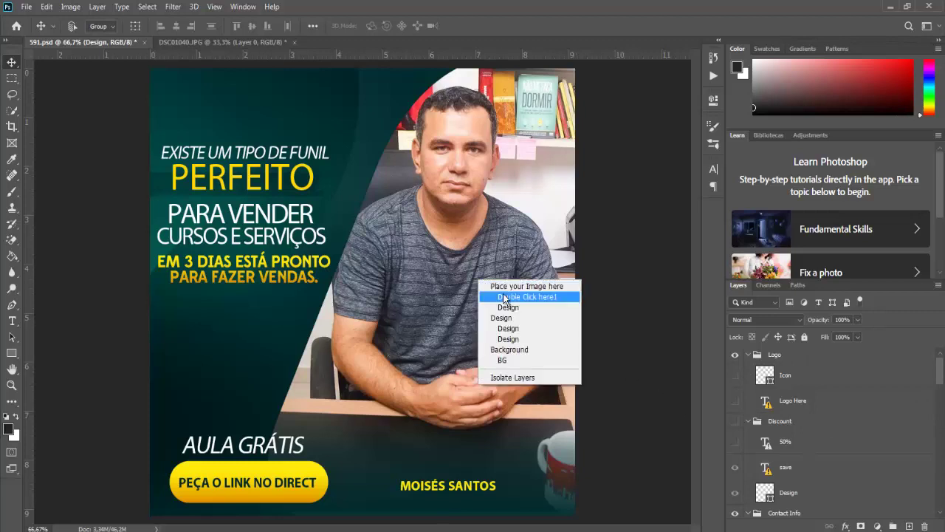
pyautogui.click(504, 286)
pyautogui.scroll(3, 744, 404)
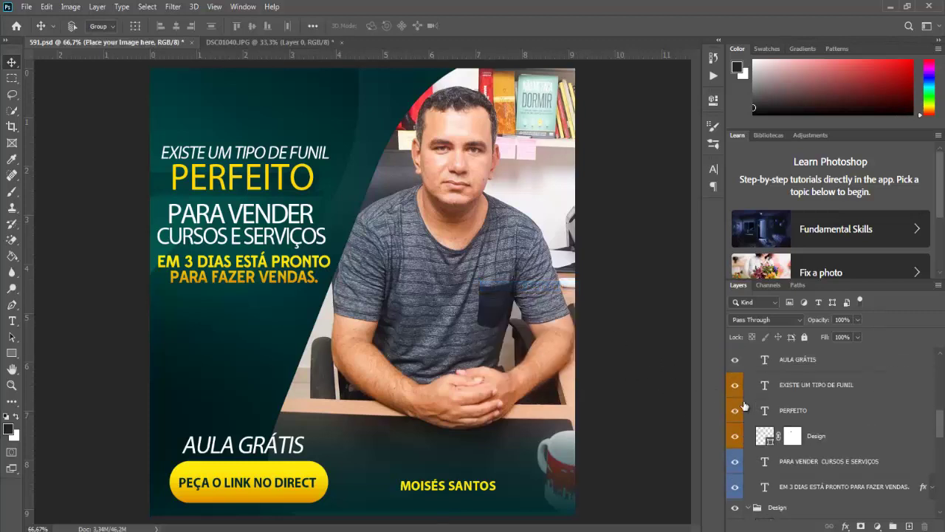
pyautogui.scroll(3, 744, 405)
pyautogui.scroll(2, 744, 405)
pyautogui.scroll(2, 744, 405)
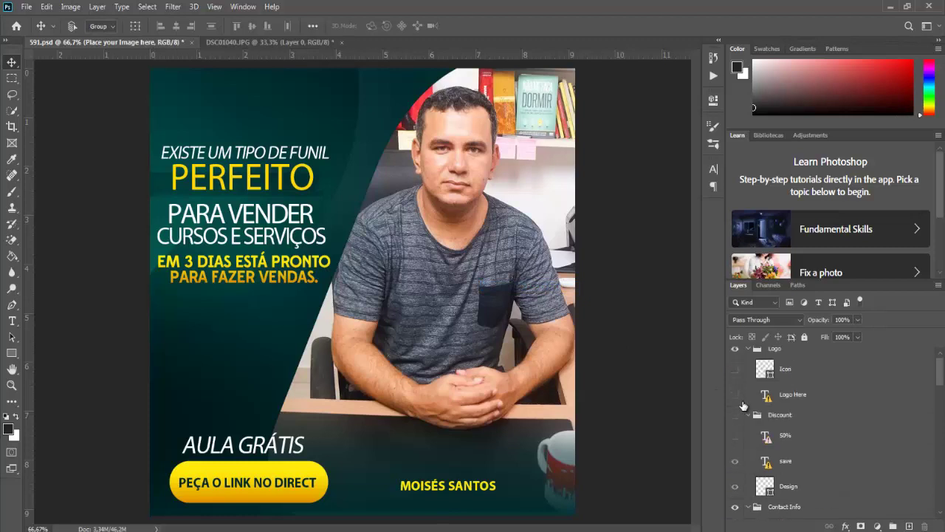
pyautogui.scroll(2, 743, 405)
# Step: Collapse the Logo, Discount, Contact Info, Text, Background and Place BACK Image here groups
pyautogui.click(748, 355)
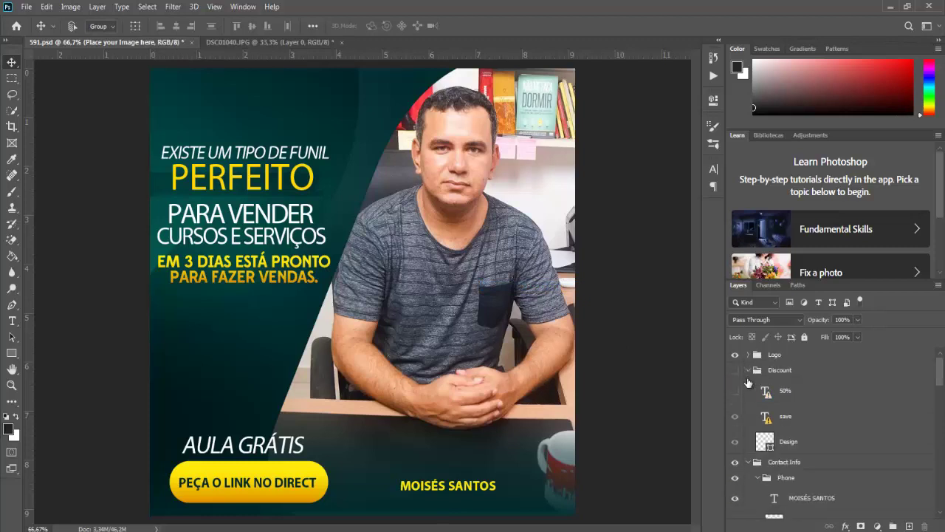
pyautogui.click(749, 370)
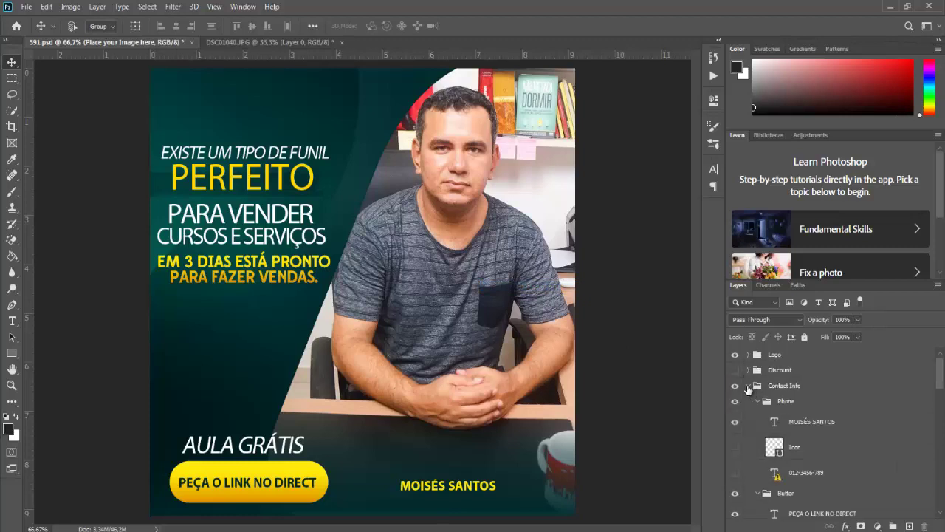
pyautogui.click(749, 386)
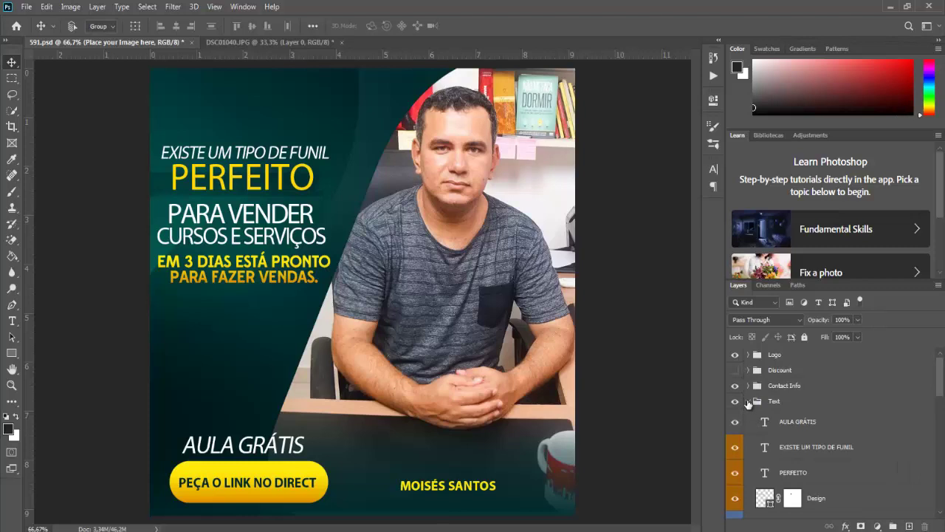
pyautogui.click(749, 401)
pyautogui.scroll(-2, 748, 404)
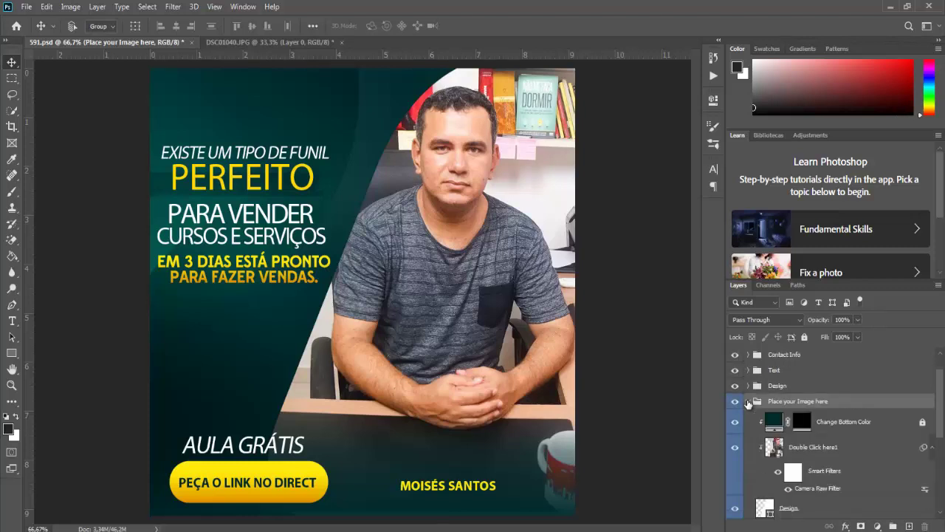
pyautogui.click(748, 401)
pyautogui.scroll(1, 748, 416)
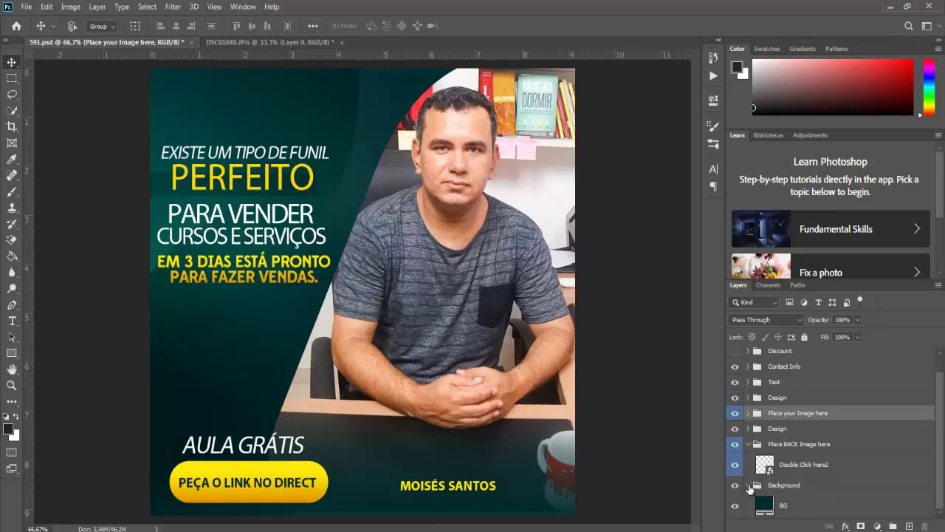
pyautogui.click(750, 486)
pyautogui.click(749, 463)
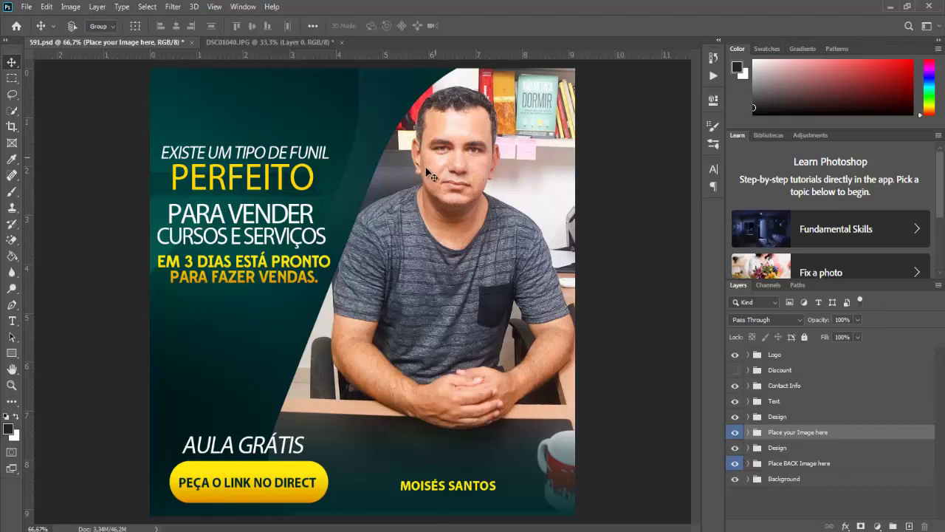
# Step: Select Place your Image here from the man's photo and expand it to reveal Double Click here1
pyautogui.rightClick(464, 196)
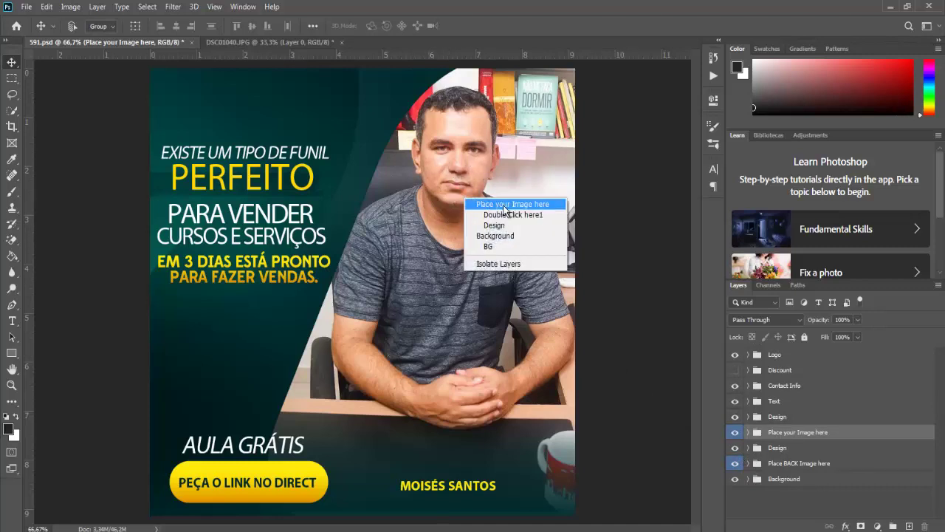
pyautogui.click(506, 205)
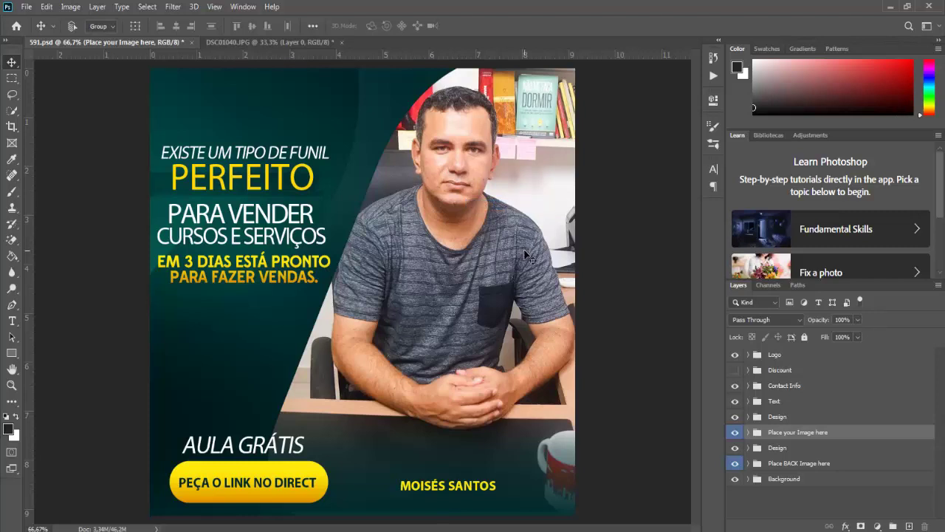
pyautogui.rightClick(448, 191)
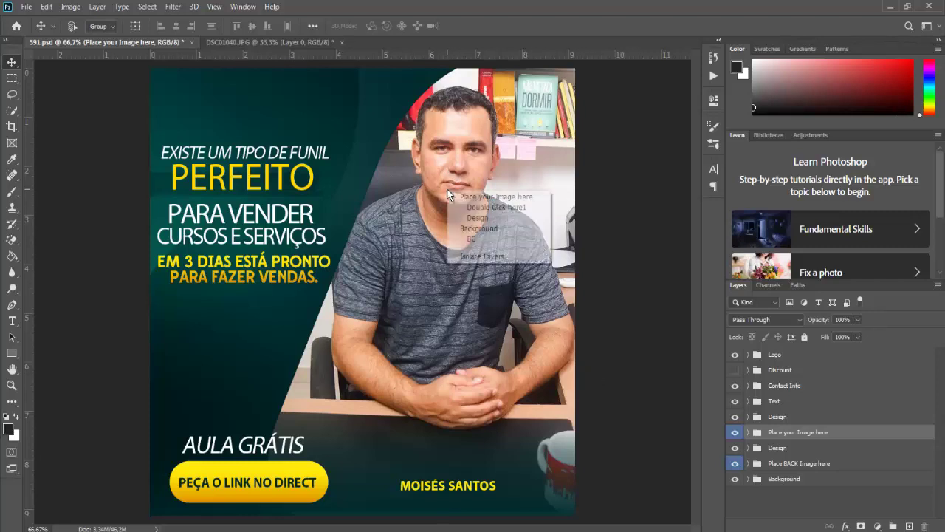
pyautogui.click(511, 198)
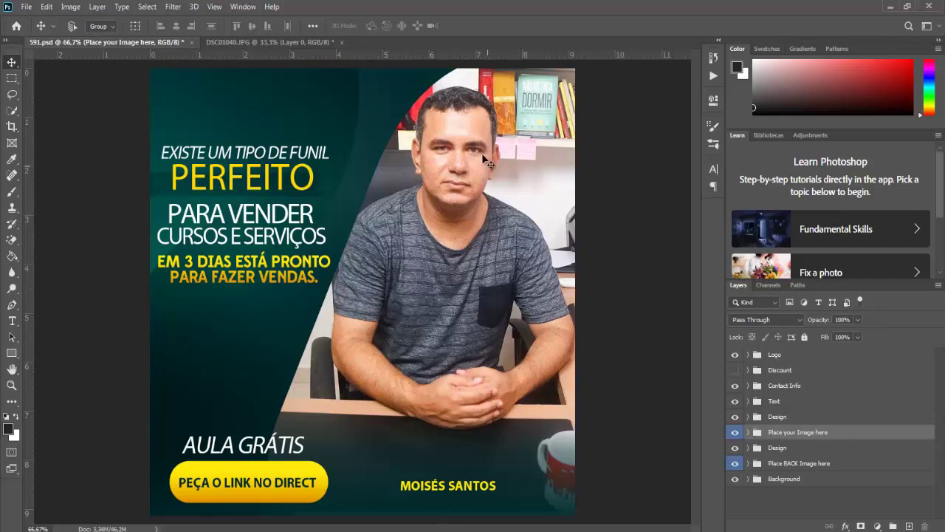
pyautogui.click(749, 432)
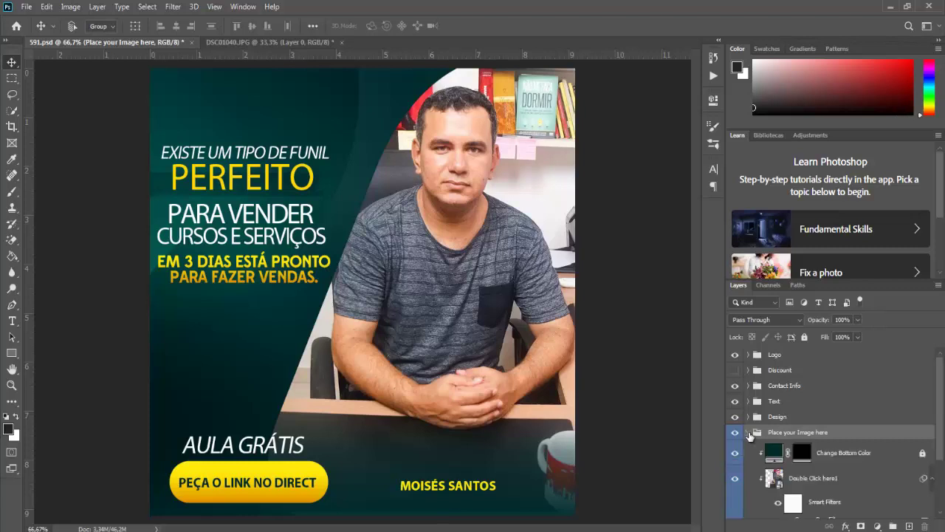
pyautogui.scroll(-2, 777, 446)
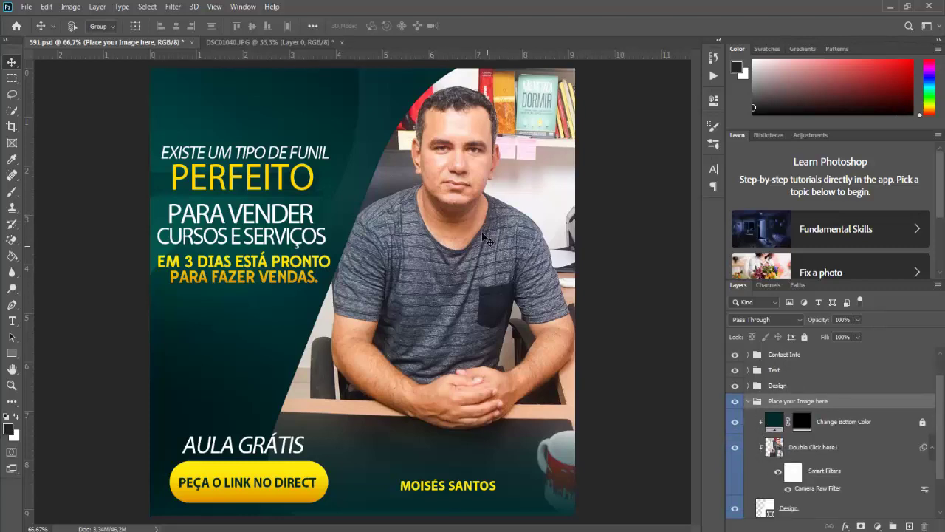
# Step: Open the Double Click here1 smart object and copy the DSC01040.JPG photo into it
pyautogui.doubleClick(775, 449)
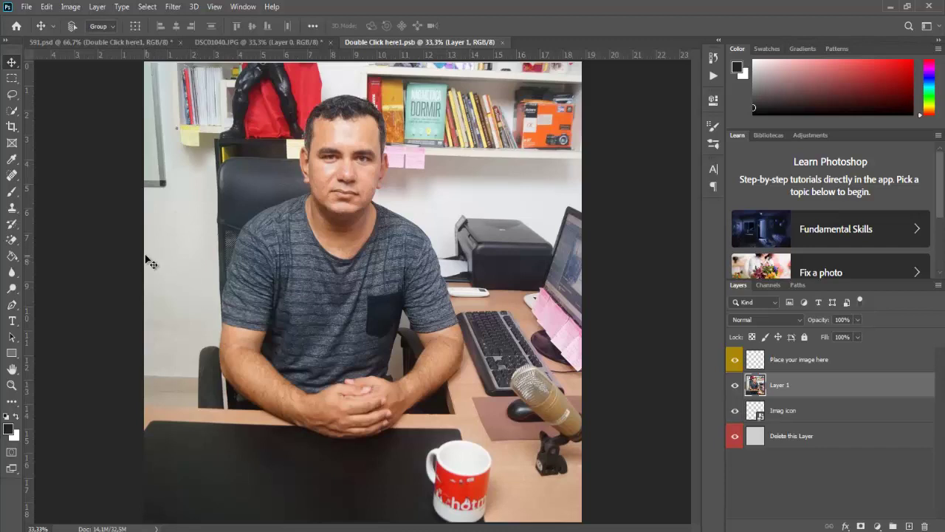
pyautogui.keyDown('alt'); pyautogui.scroll(-2, 150, 263); pyautogui.keyUp('alt')
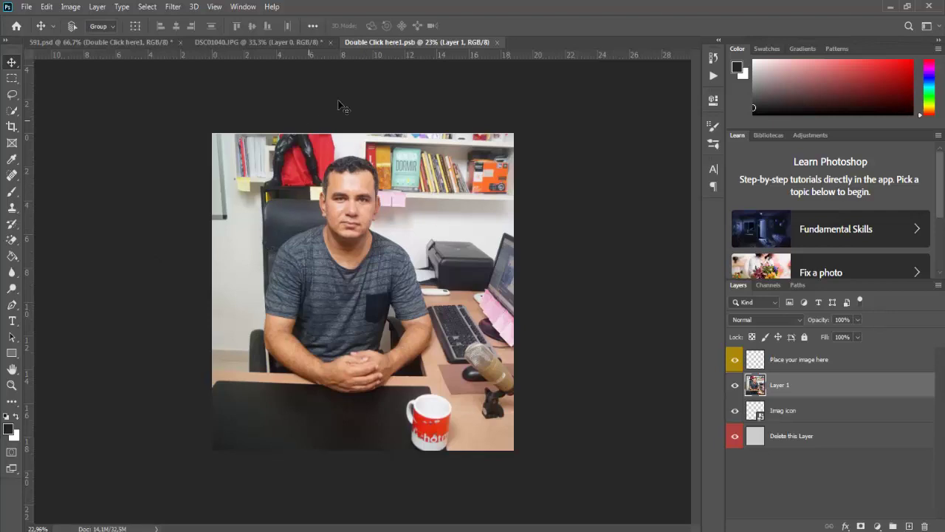
pyautogui.click(270, 42)
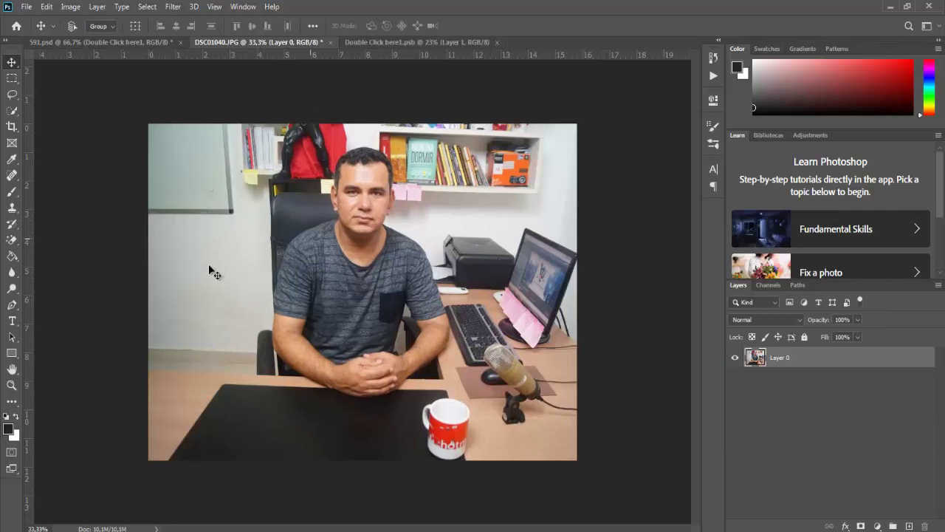
pyautogui.moveTo(298, 225); pyautogui.dragTo(417, 210)
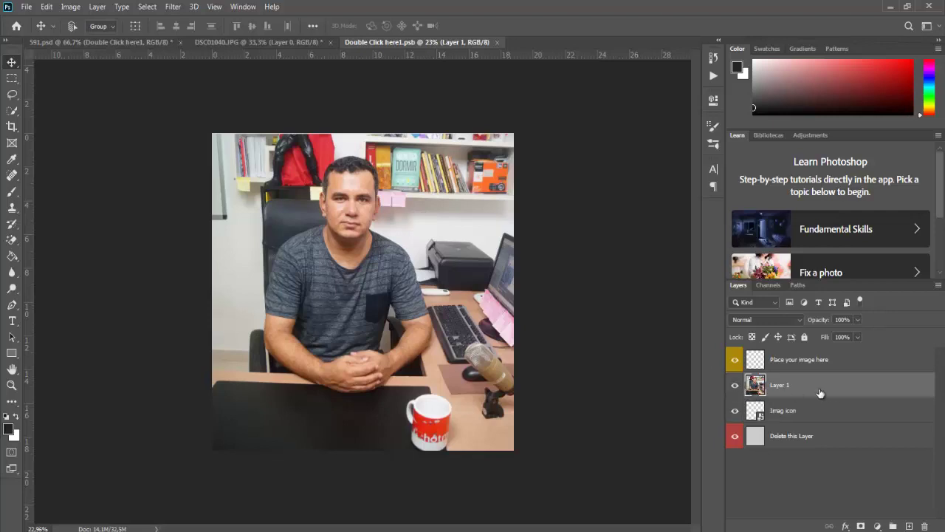
pyautogui.click(735, 385)
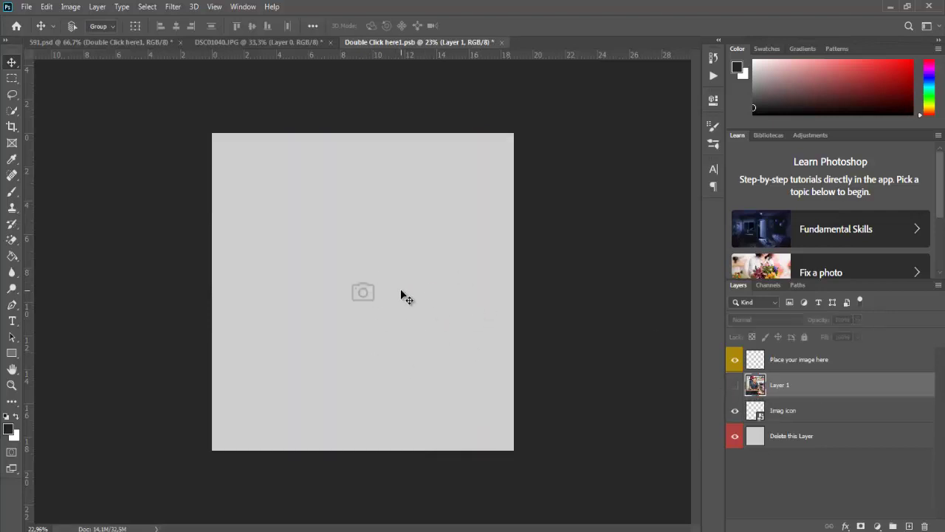
pyautogui.click(262, 44)
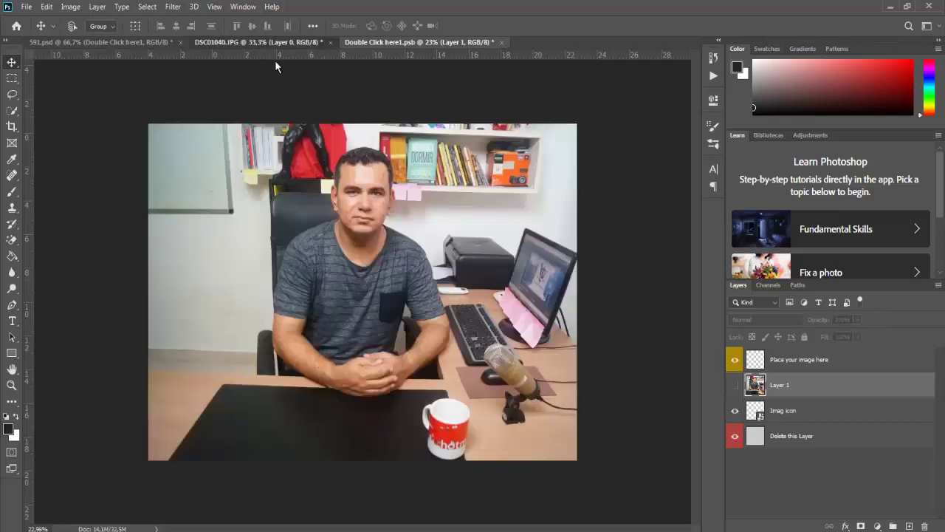
pyautogui.moveTo(351, 201)
pyautogui.mouseDown()
pyautogui.moveTo(369, 121)
pyautogui.moveTo(322, 247)
pyautogui.moveTo(402, 323)
pyautogui.moveTo(384, 318)
pyautogui.mouseUp()
# Step: Scale the new photo layer to 138.39% to fill the frame, then close the .psb
pyautogui.press('ctrl')
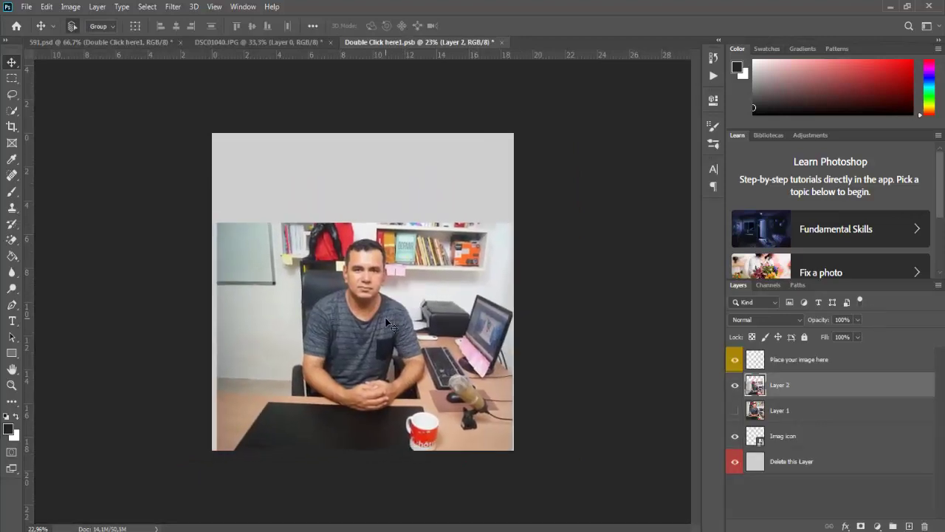
pyautogui.hotkey('ctrl', 't')
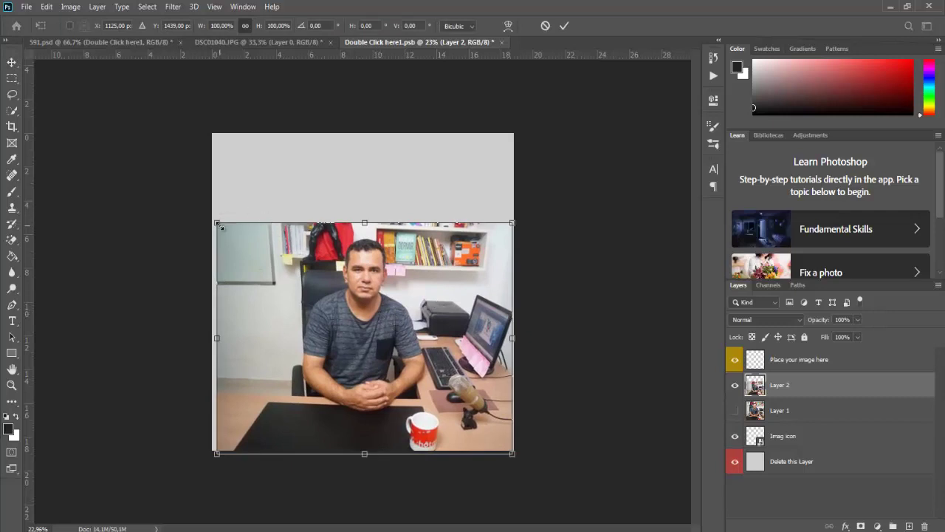
pyautogui.moveTo(214, 222); pyautogui.dragTo(127, 105)
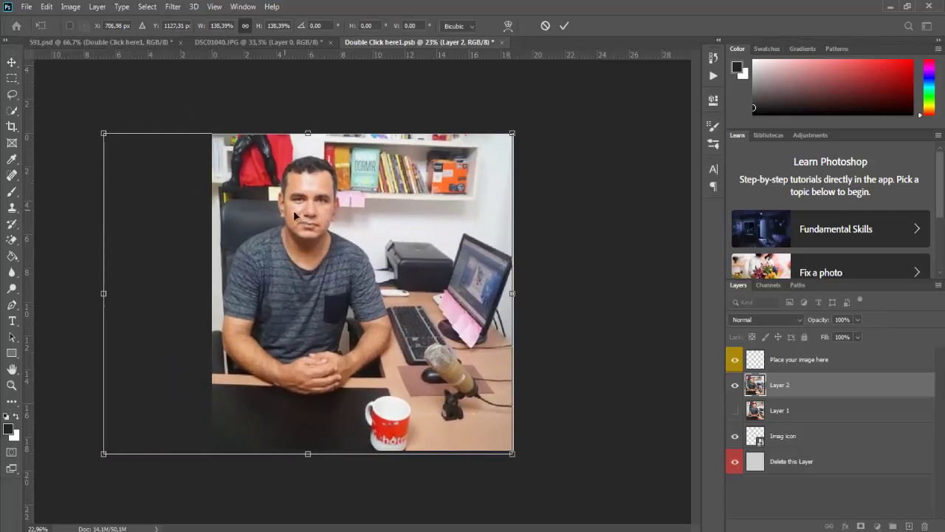
pyautogui.moveTo(324, 217); pyautogui.dragTo(365, 222)
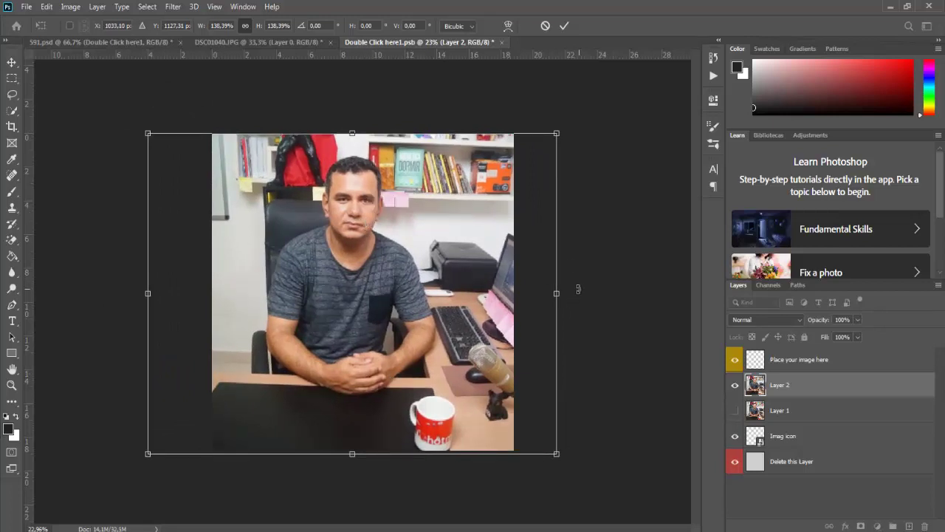
pyautogui.click(564, 26)
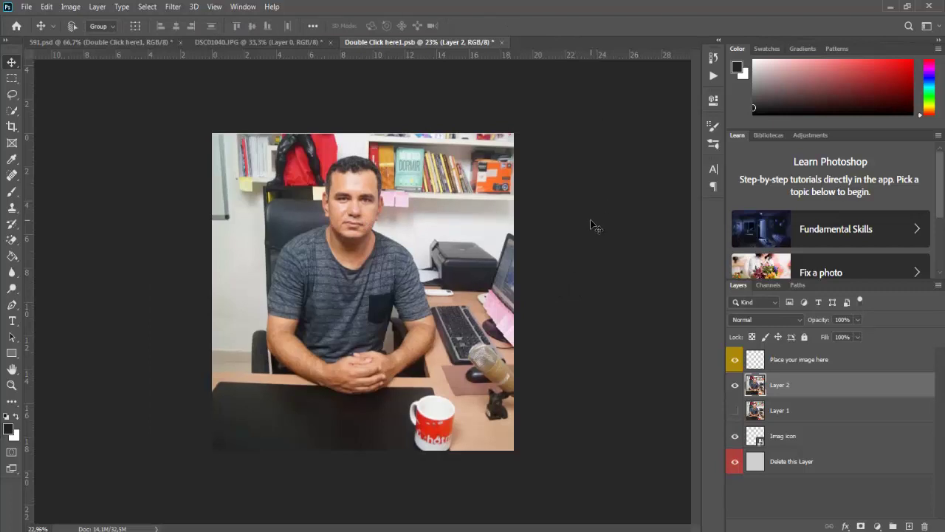
pyautogui.click(500, 41)
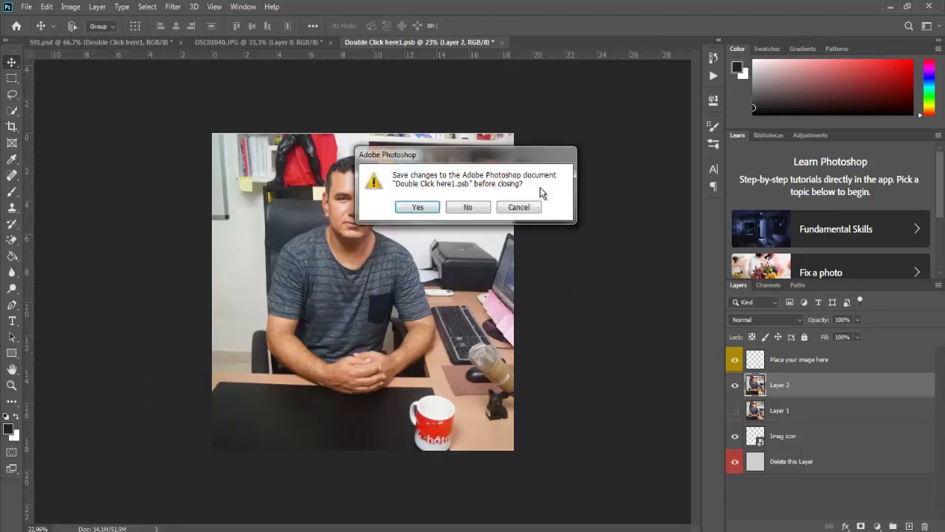
# Step: Save the Double Click here1 changes and reopen the smart object from 591.psd
pyautogui.click(418, 208)
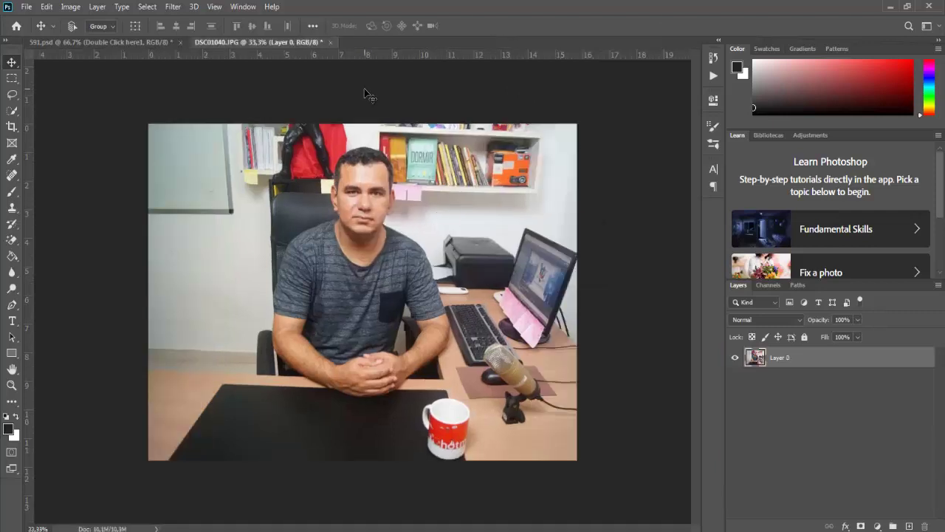
pyautogui.click(143, 42)
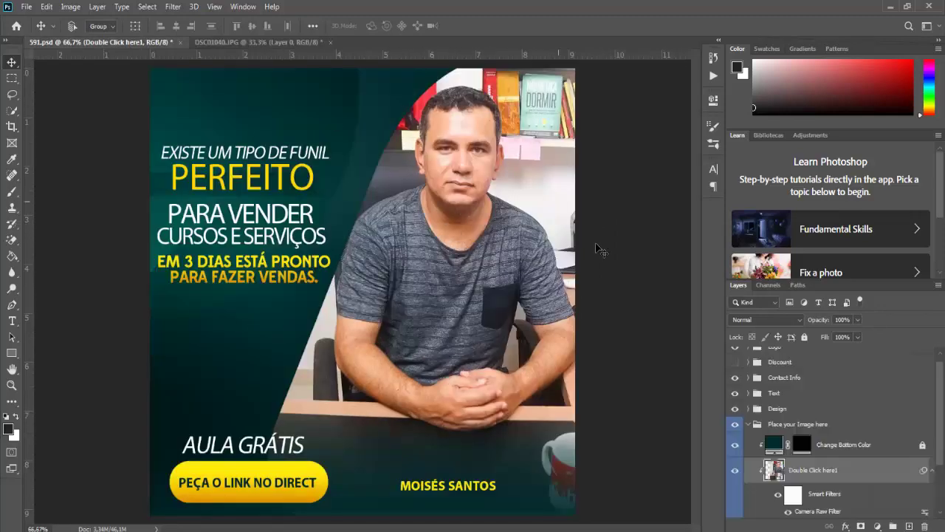
pyautogui.doubleClick(777, 476)
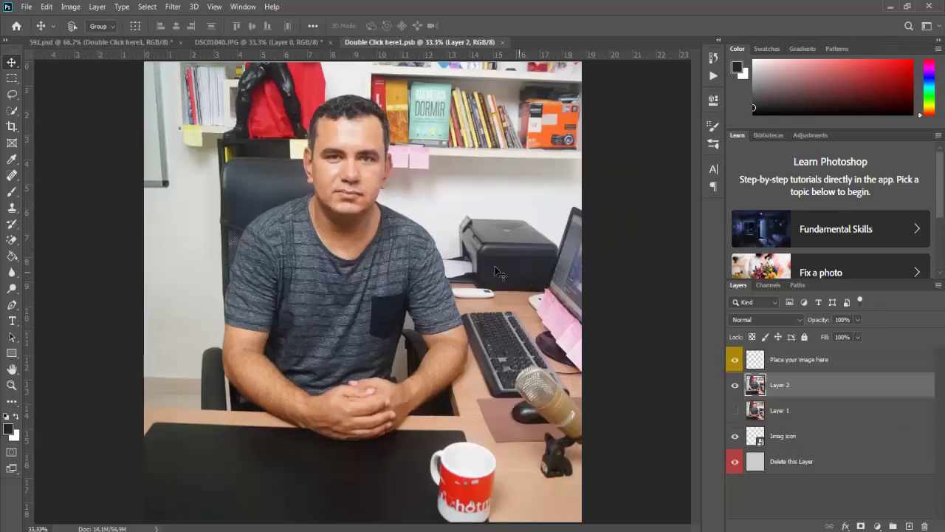
# Step: Delete the old Layer 2 photo and bring up the Open dialog for NOVAS FOTOS 2022
pyautogui.moveTo(301, 254)
pyautogui.mouseDown()
pyautogui.moveTo(184, 228)
pyautogui.moveTo(180, 218)
pyautogui.moveTo(196, 237)
pyautogui.moveTo(278, 252)
pyautogui.mouseUp()
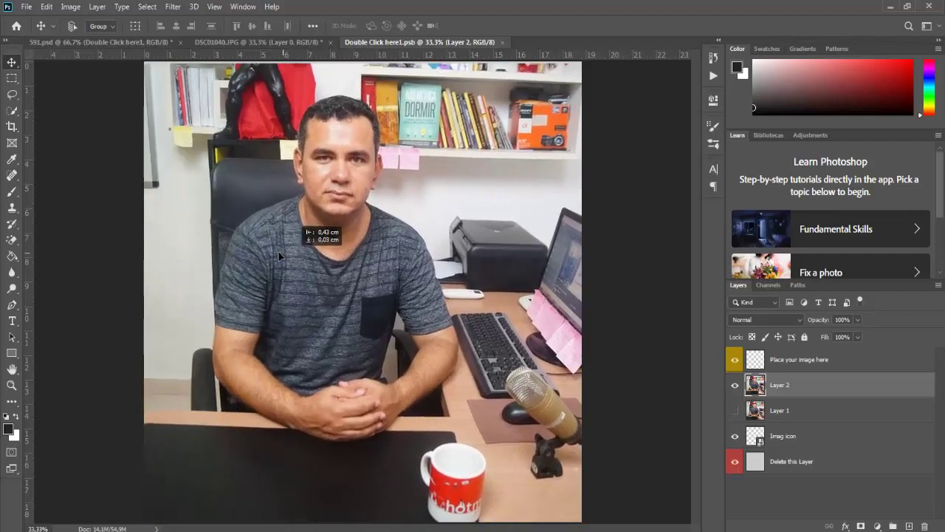
pyautogui.press('Delete')
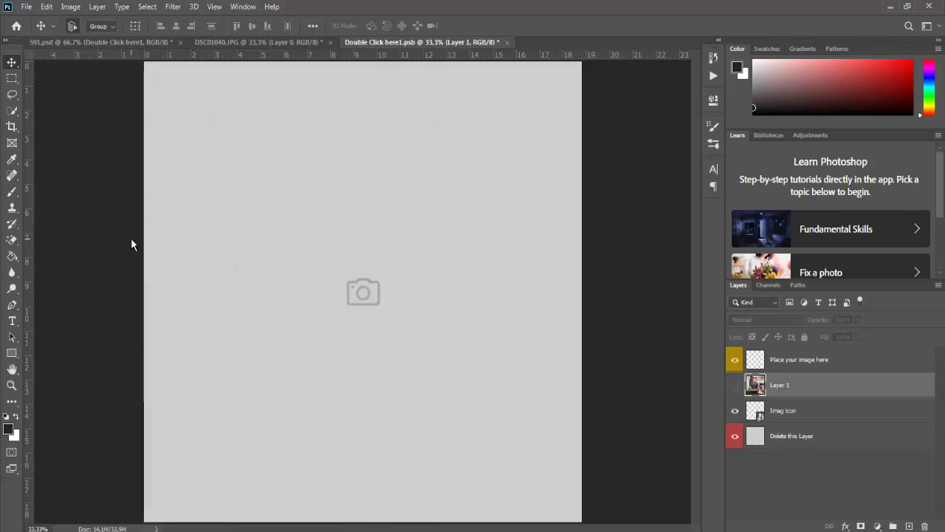
pyautogui.hotkey('ctrl', 'o')
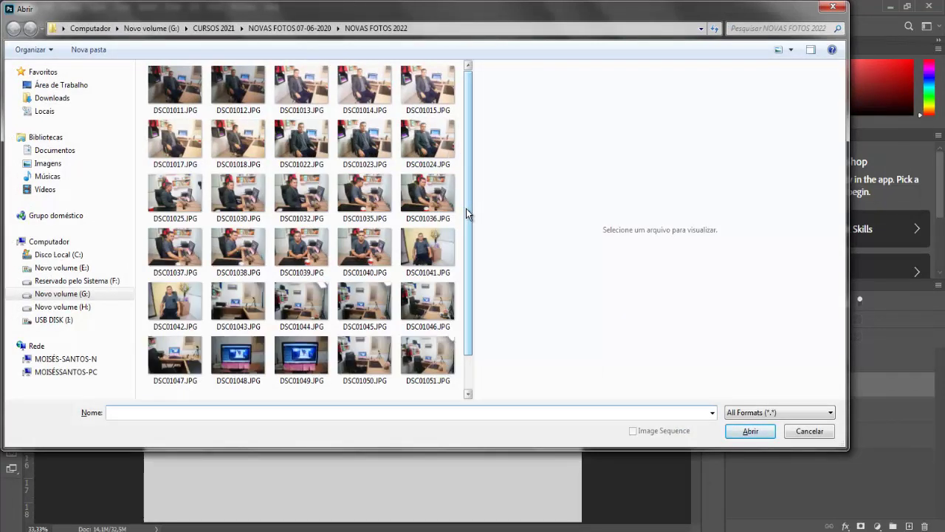
# Step: Pick DSC01038.JPG in the NOVAS FOTOS 2022 file list and open it
pyautogui.moveTo(466, 210); pyautogui.dragTo(466, 224)
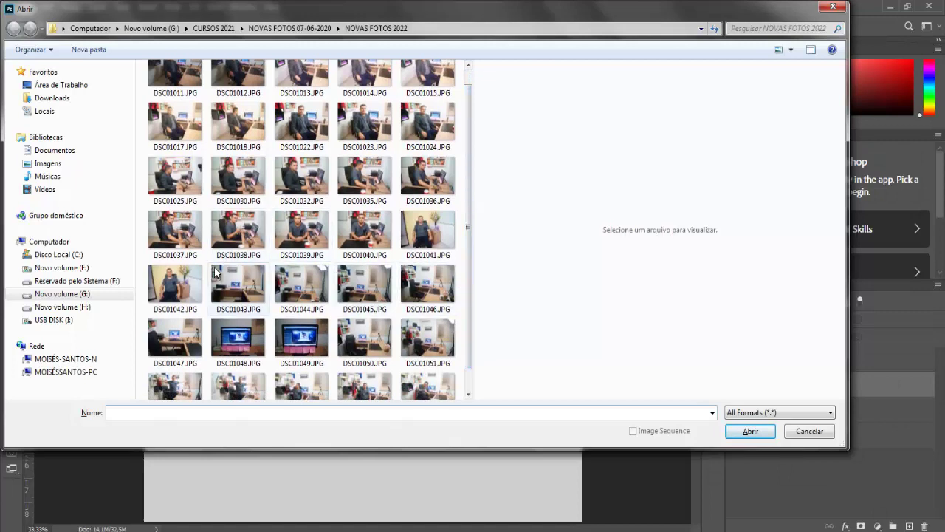
pyautogui.click(238, 231)
pyautogui.click(741, 437)
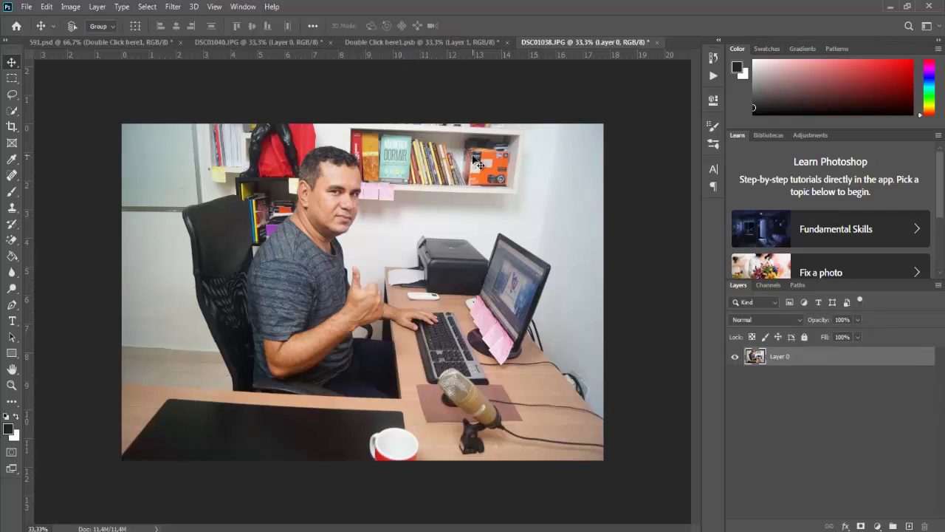
# Step: Drop the DSC01038 photo into Double Click here1.psb and close DSC01040.JPG without saving
pyautogui.moveTo(477, 163); pyautogui.dragTo(444, 44)
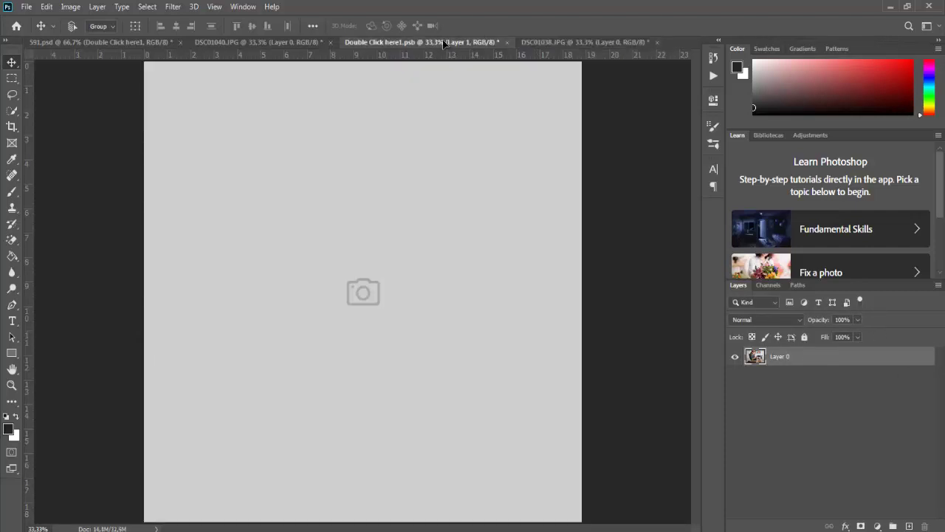
pyautogui.moveTo(444, 45)
pyautogui.mouseDown()
pyautogui.moveTo(409, 194)
pyautogui.moveTo(452, 300)
pyautogui.mouseUp()
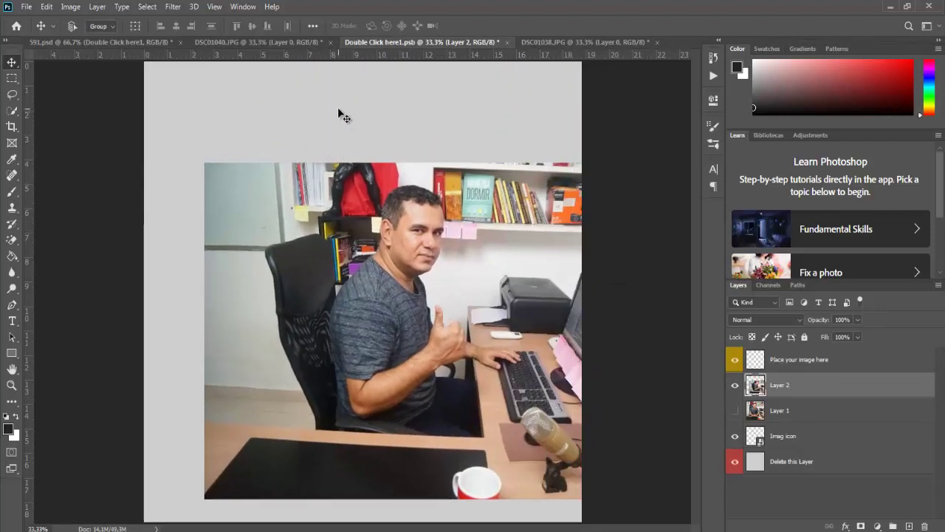
pyautogui.click(269, 41)
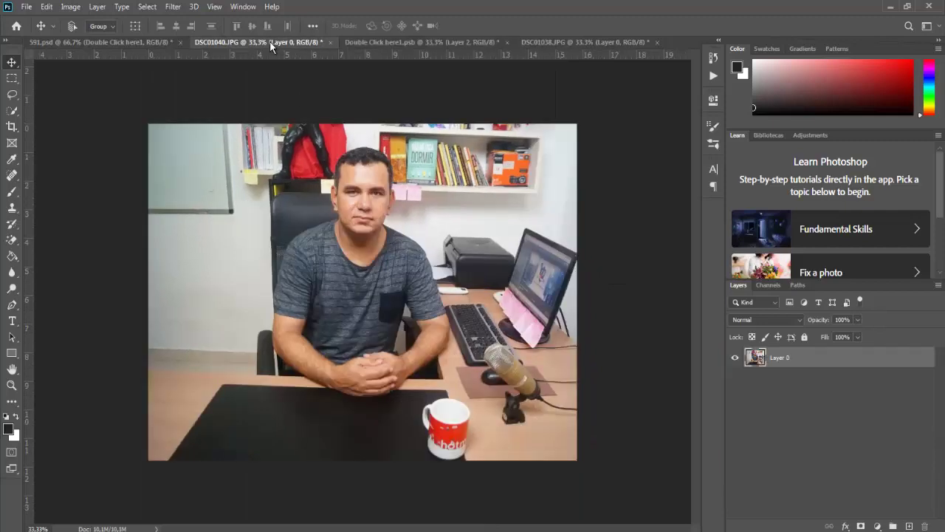
pyautogui.click(331, 42)
pyautogui.click(466, 204)
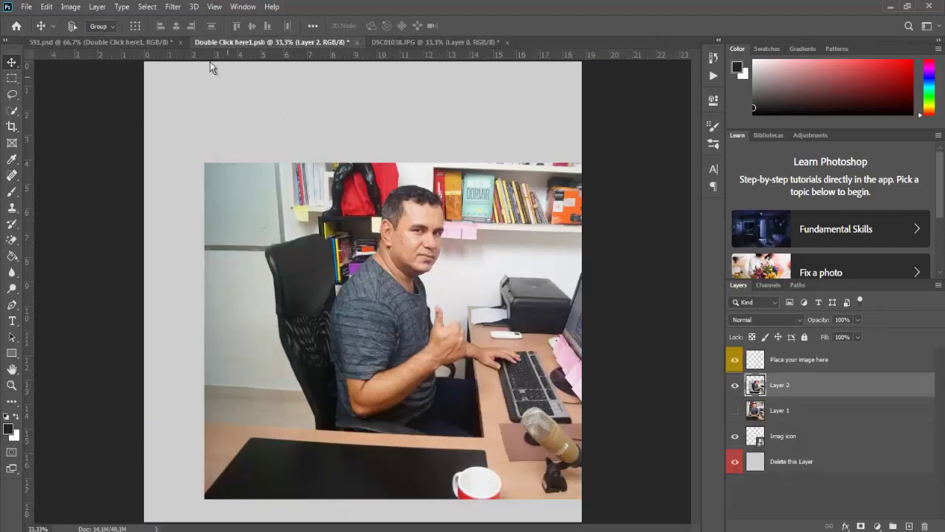
pyautogui.click(139, 42)
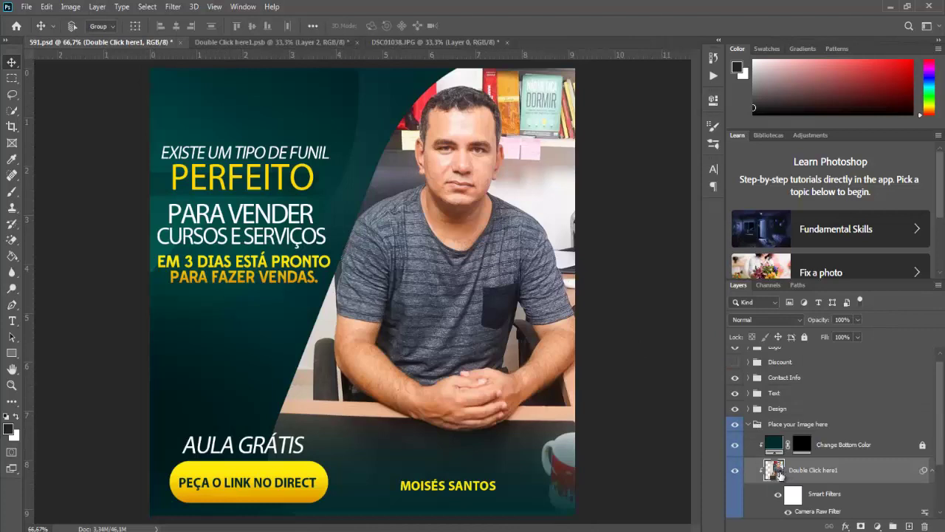
# Step: Compare the new Layer 2 against the placeholder, then shift the photo left to fill the canvas
pyautogui.click(320, 41)
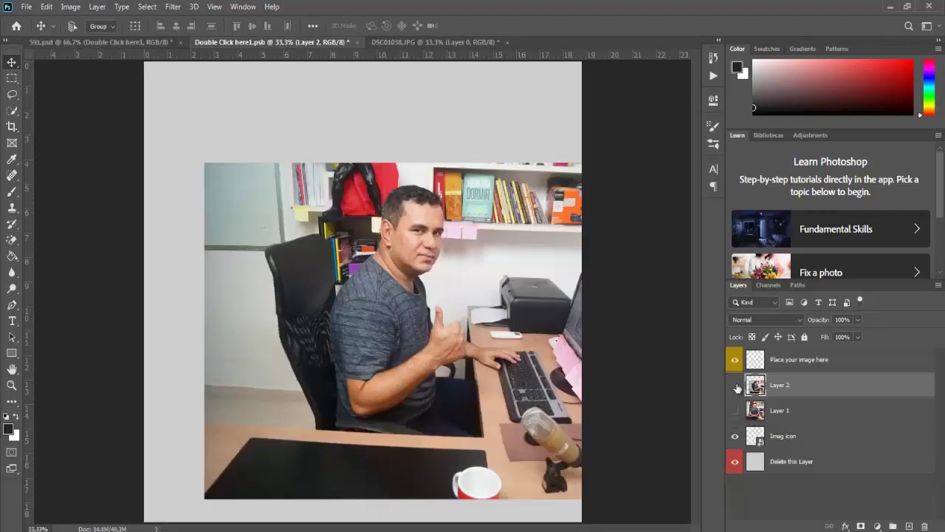
pyautogui.click(735, 386)
pyautogui.click(425, 42)
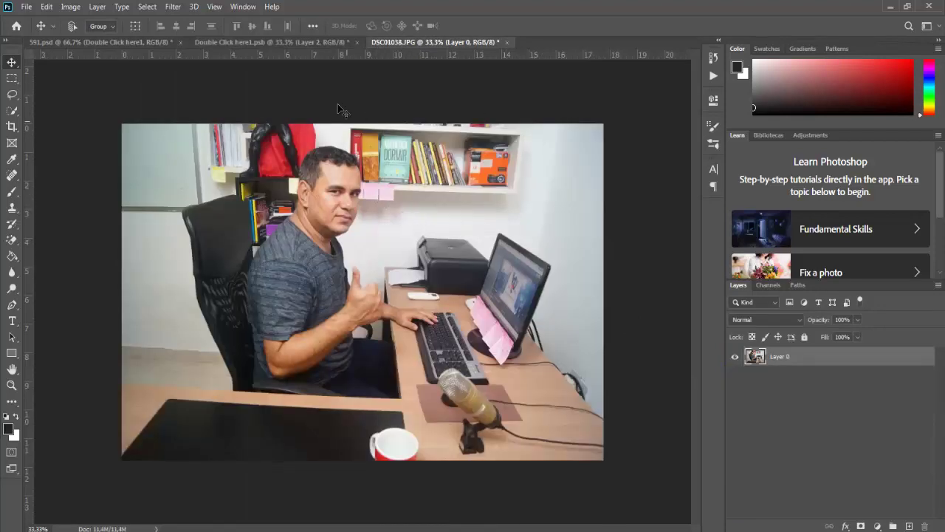
pyautogui.click(318, 43)
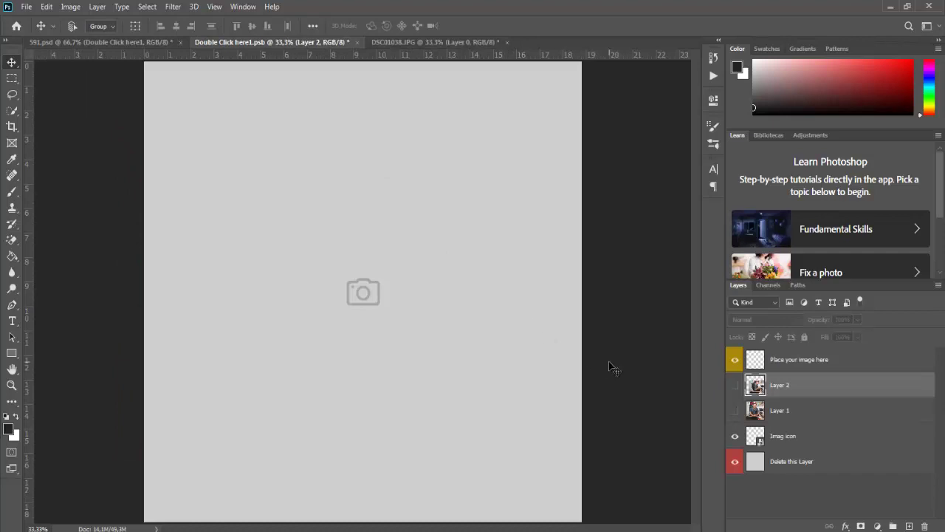
pyautogui.click(735, 385)
pyautogui.moveTo(436, 337); pyautogui.dragTo(368, 336)
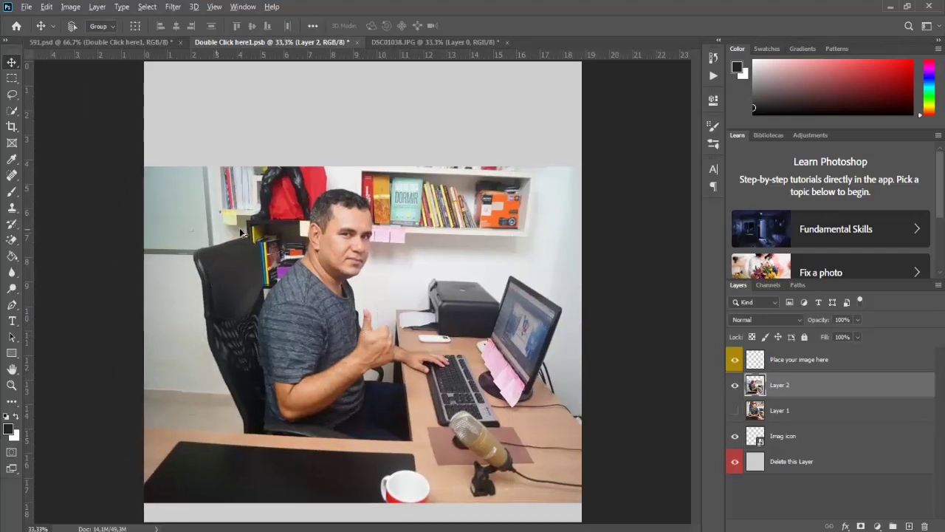
pyautogui.scroll(-1, 239, 227)
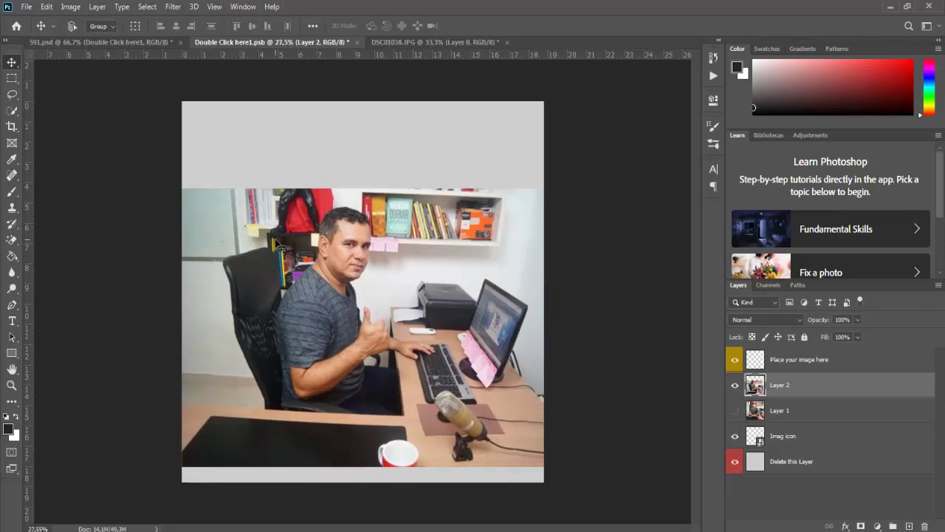
pyautogui.press('ctrl')
# Step: Scale Layer 2's thumbs-up photo to 138.19% and reposition it to cover the canvas
pyautogui.hotkey('ctrl', 't')
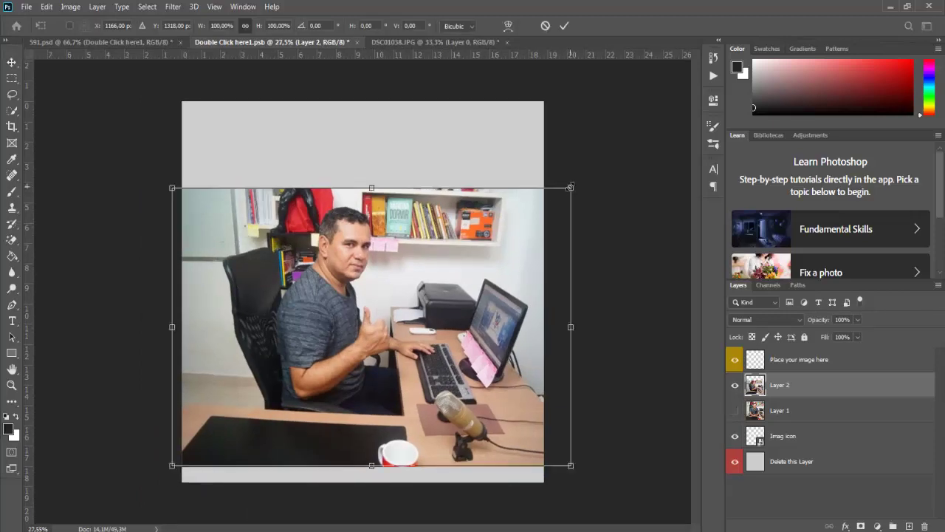
pyautogui.moveTo(570, 187); pyautogui.dragTo(622, 152)
pyautogui.moveTo(516, 236); pyautogui.dragTo(480, 182)
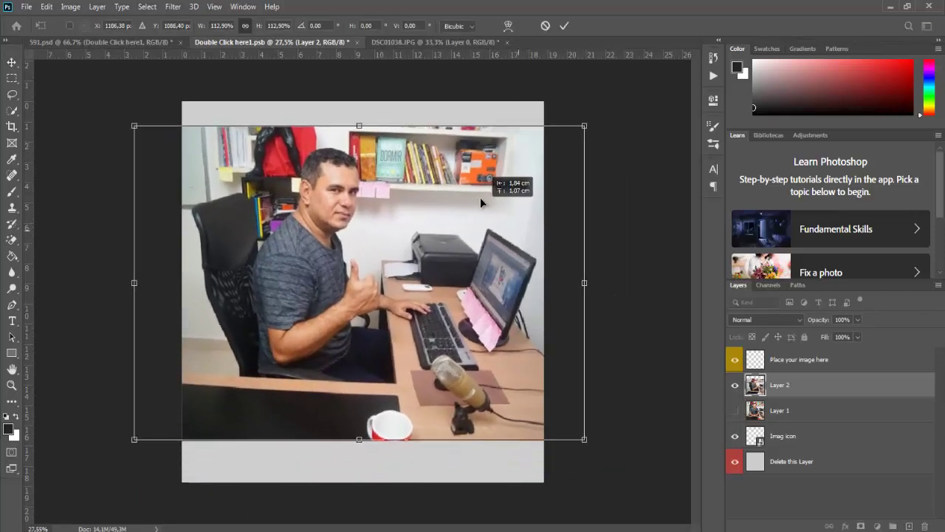
pyautogui.moveTo(583, 414); pyautogui.dragTo(684, 484)
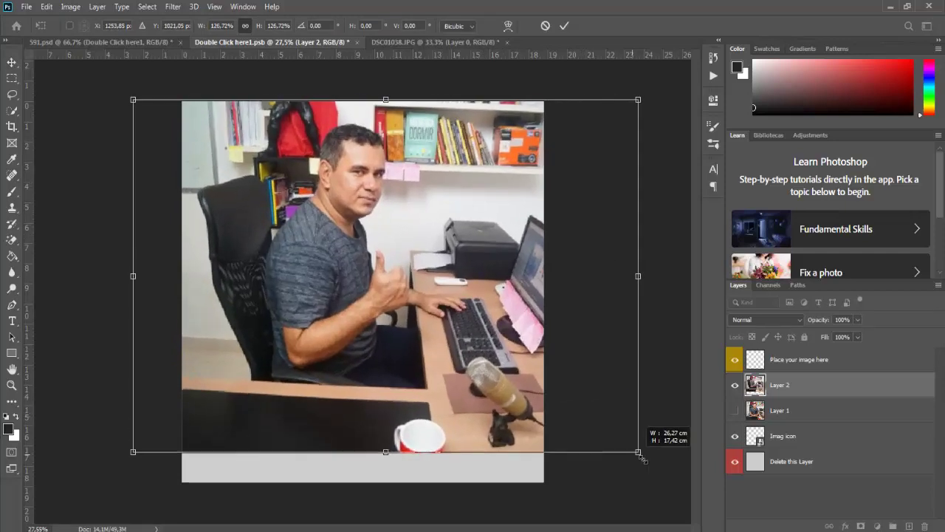
pyautogui.moveTo(556, 363); pyautogui.dragTo(573, 365)
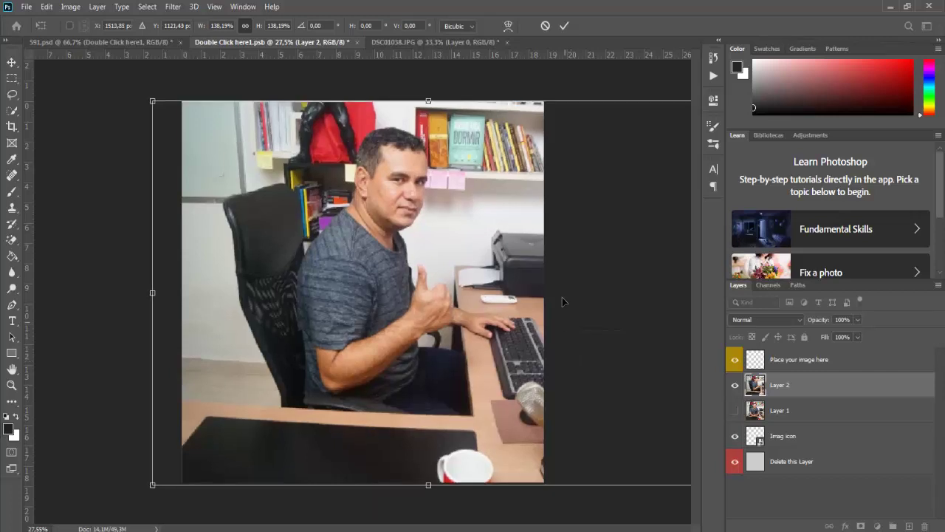
pyautogui.press('Return')
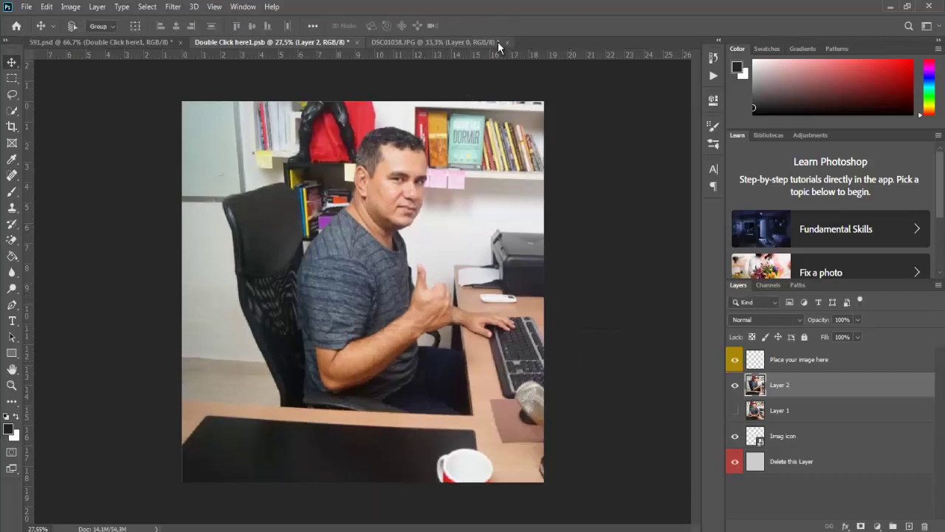
# Step: Save and close Double Click here1.psb, then return to the 591.psd post
pyautogui.click(358, 42)
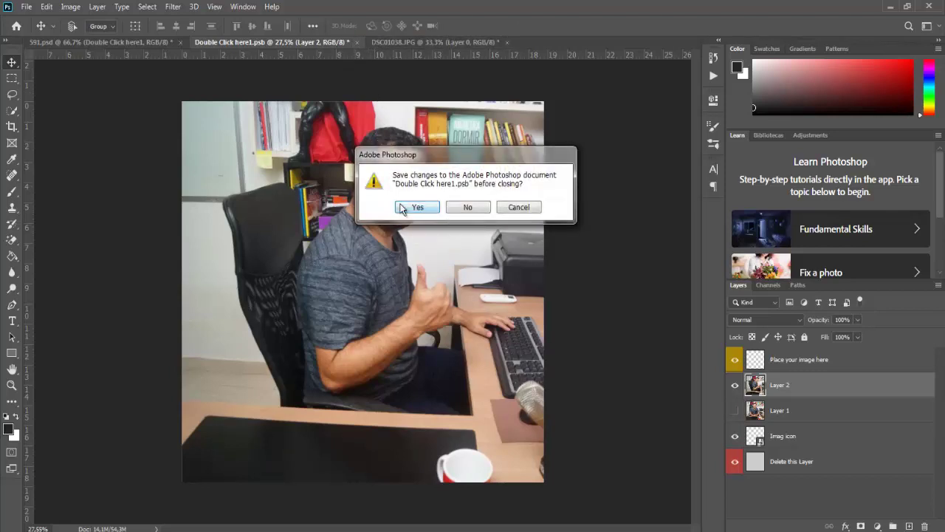
pyautogui.click(403, 209)
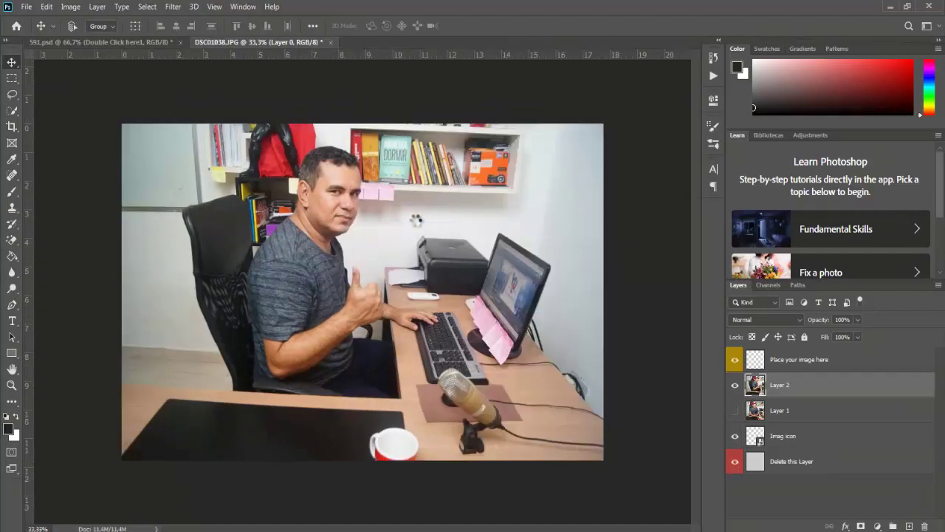
pyautogui.click(145, 42)
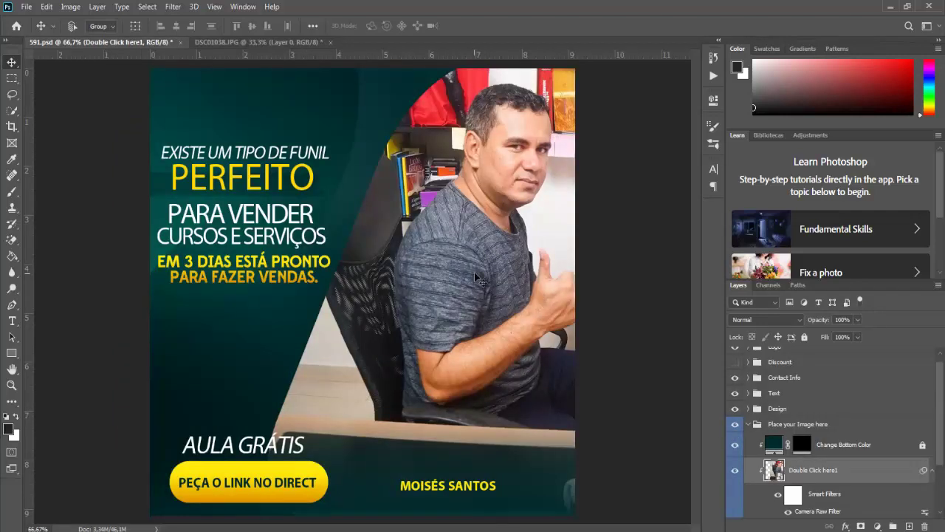
# Step: Drag the thumbs-up photo left, then right and down inside its curved frame
pyautogui.moveTo(523, 270); pyautogui.dragTo(461, 282)
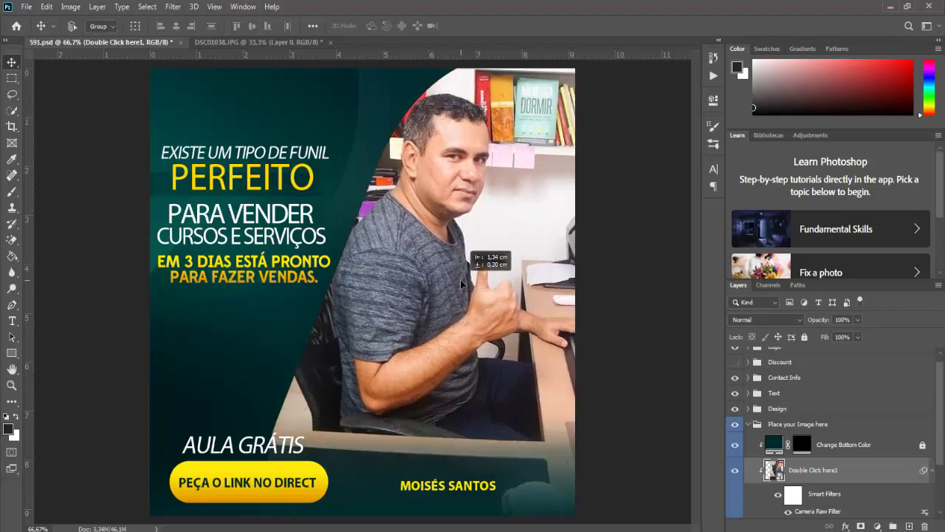
pyautogui.moveTo(460, 280); pyautogui.dragTo(521, 294)
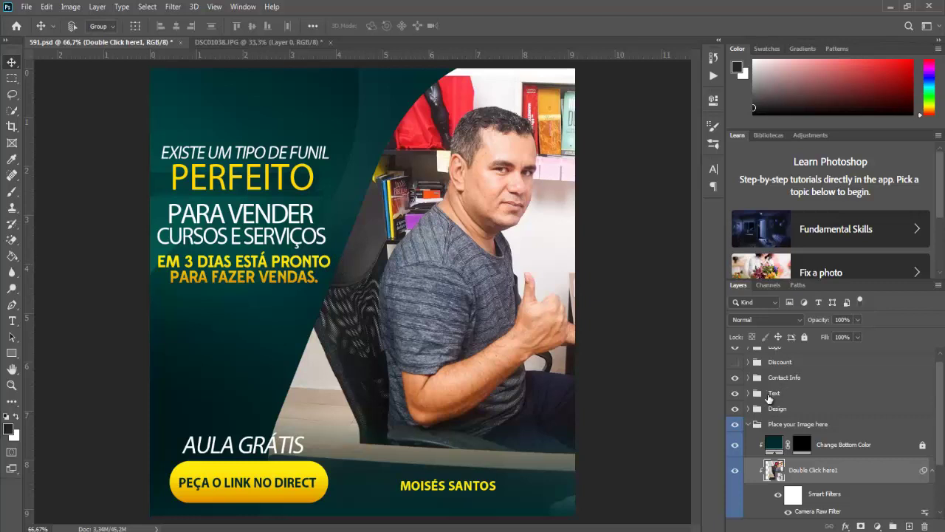
# Step: Expand the Text group and review the AULA GRÁTIS, funnel, PARA VENDER and EM 3 DIAS layers
pyautogui.click(745, 394)
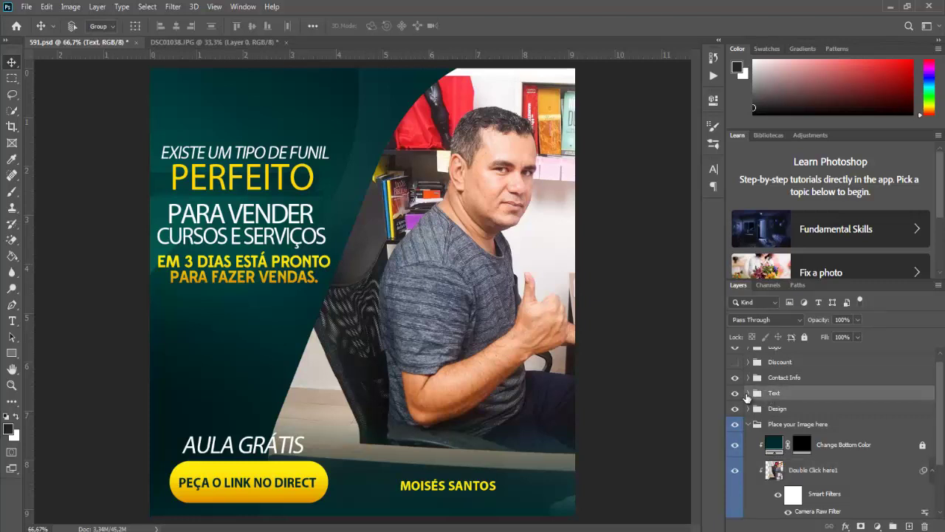
pyautogui.click(747, 394)
pyautogui.scroll(-1, 749, 398)
pyautogui.scroll(-1, 749, 398)
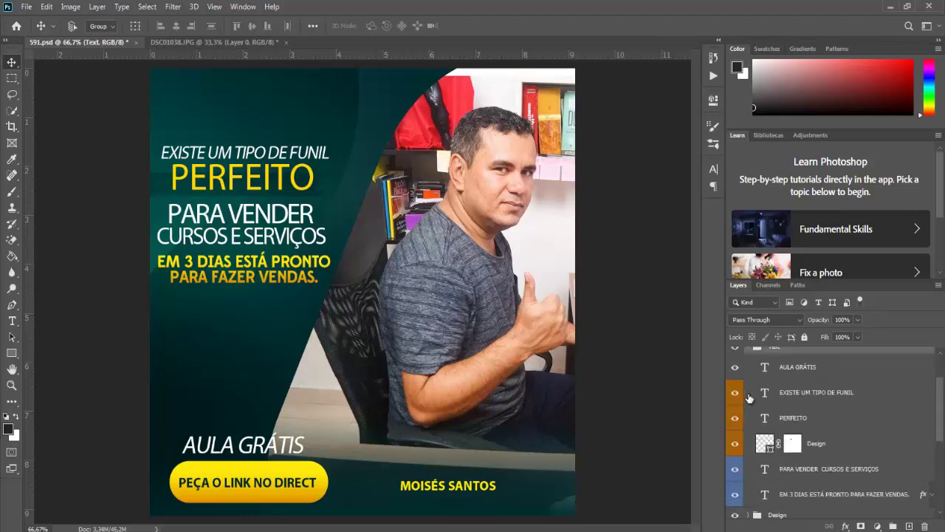
pyautogui.click(794, 370)
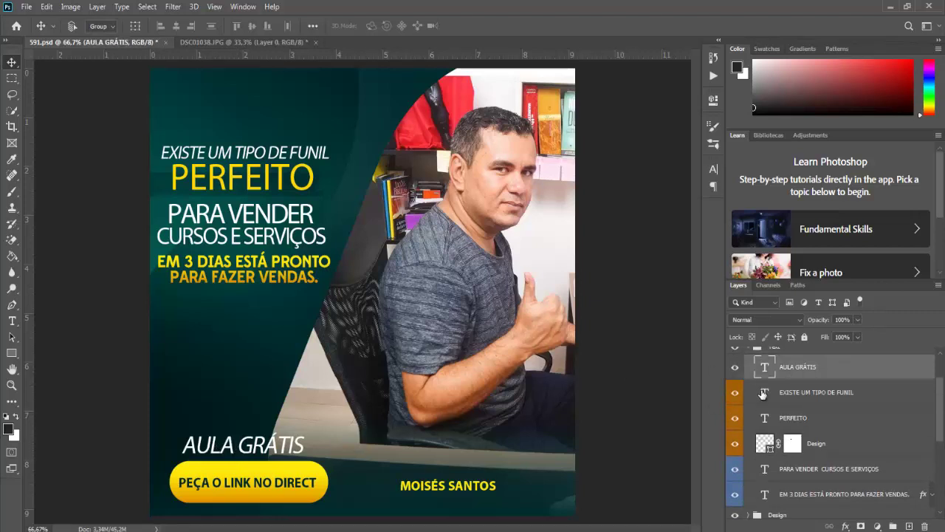
pyautogui.click(782, 394)
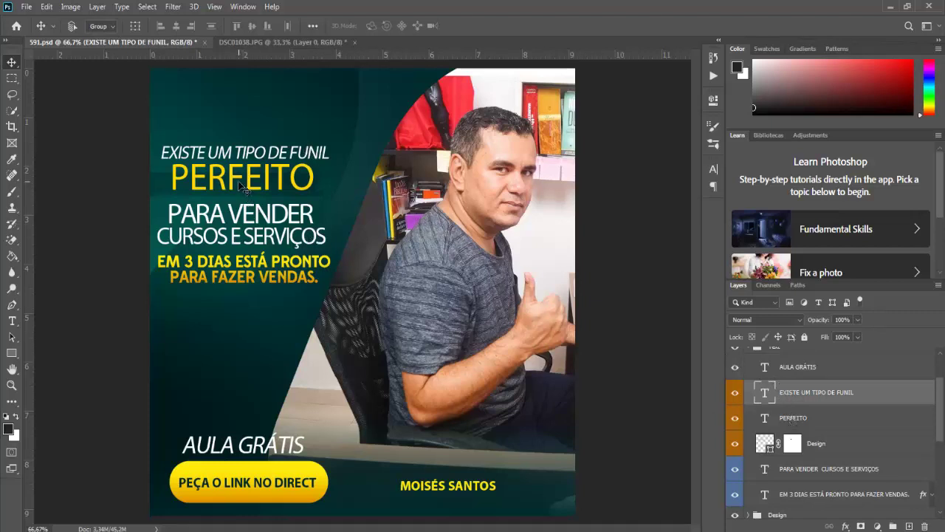
pyautogui.scroll(-2, 800, 436)
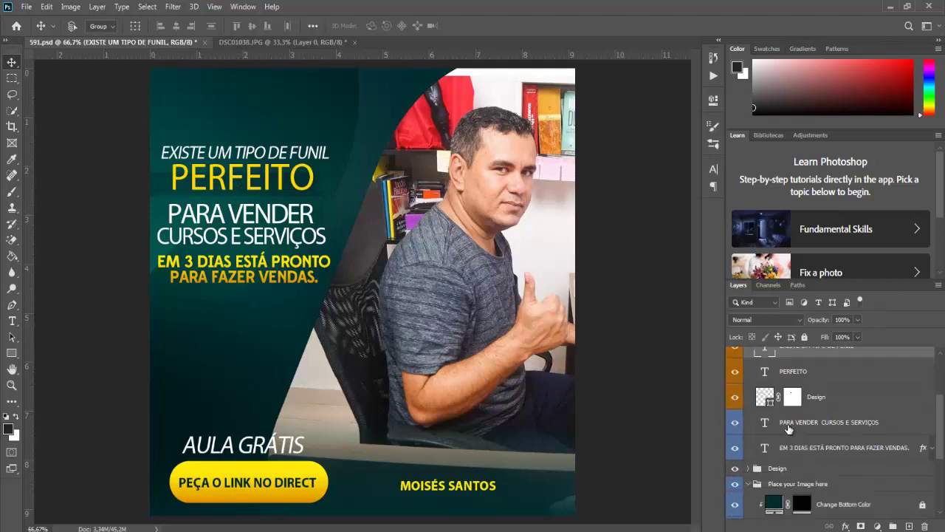
pyautogui.click(789, 429)
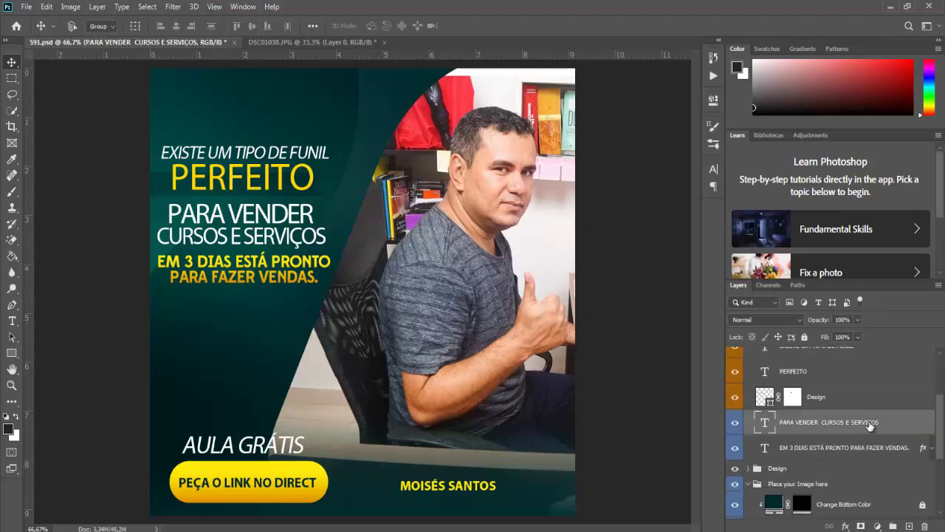
pyautogui.click(802, 453)
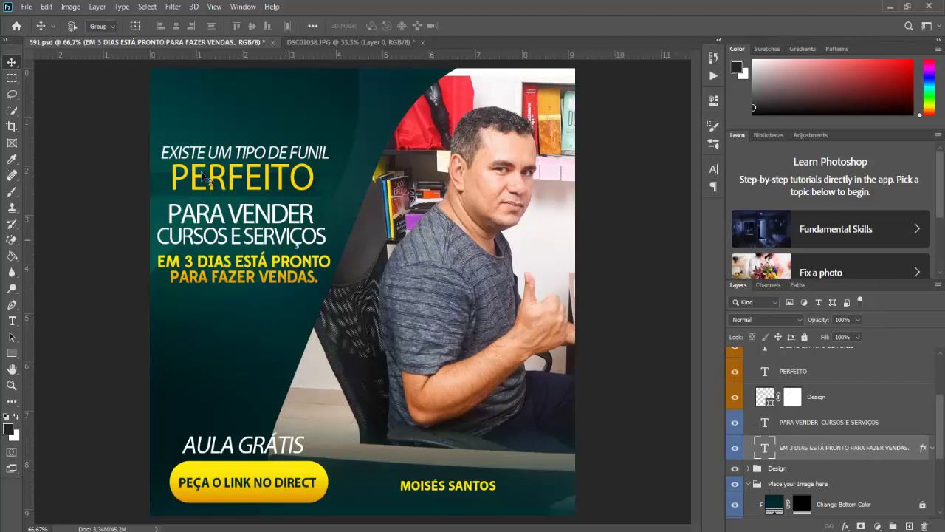
pyautogui.click(11, 321)
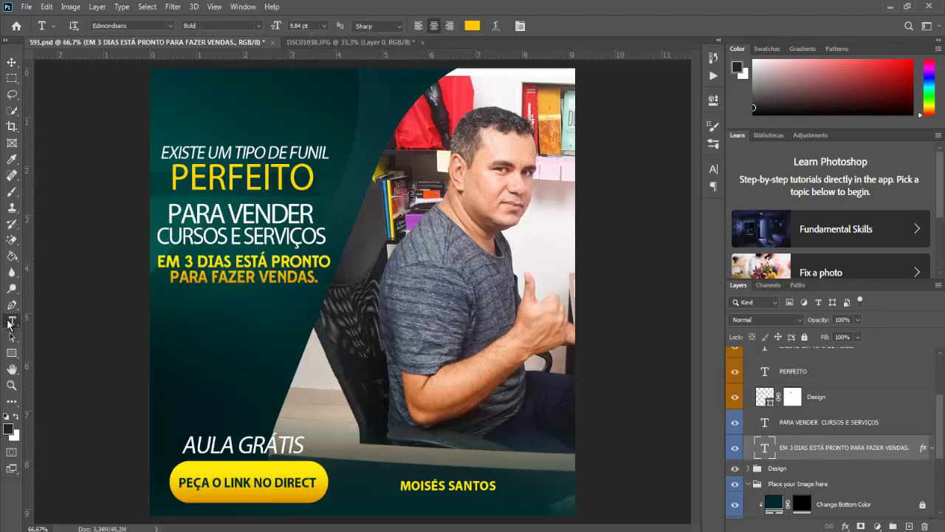
# Step: Replace EXISTE UM TIPO DE FUNIL with SEU TEXTO AQUI, centred above PERFEITO
pyautogui.click(210, 152)
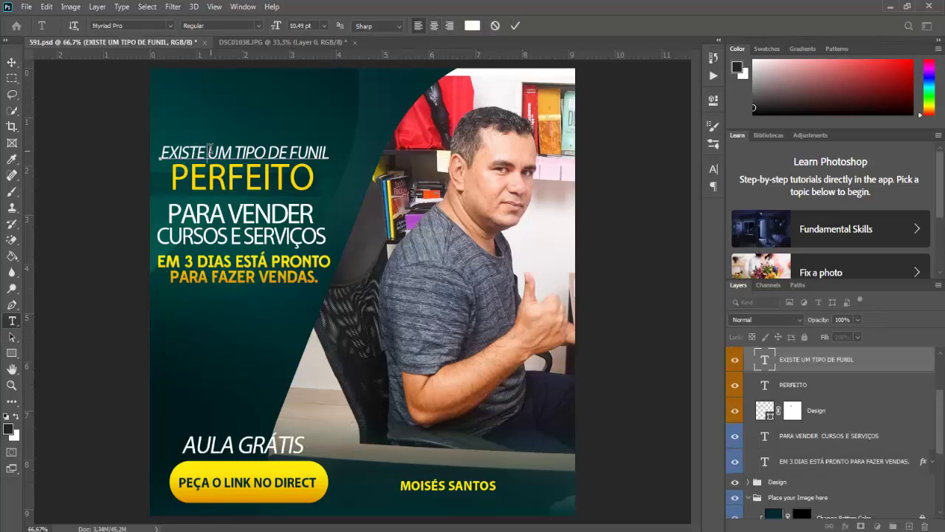
pyautogui.doubleClick(211, 151)
pyautogui.tripleClick(211, 152)
pyautogui.write('SEU TEXTO')
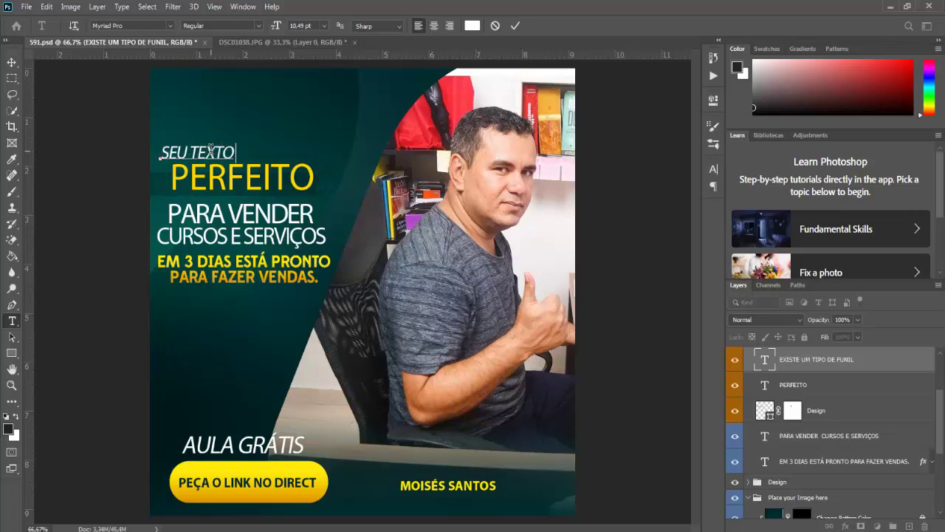
pyautogui.write(' AQUI')
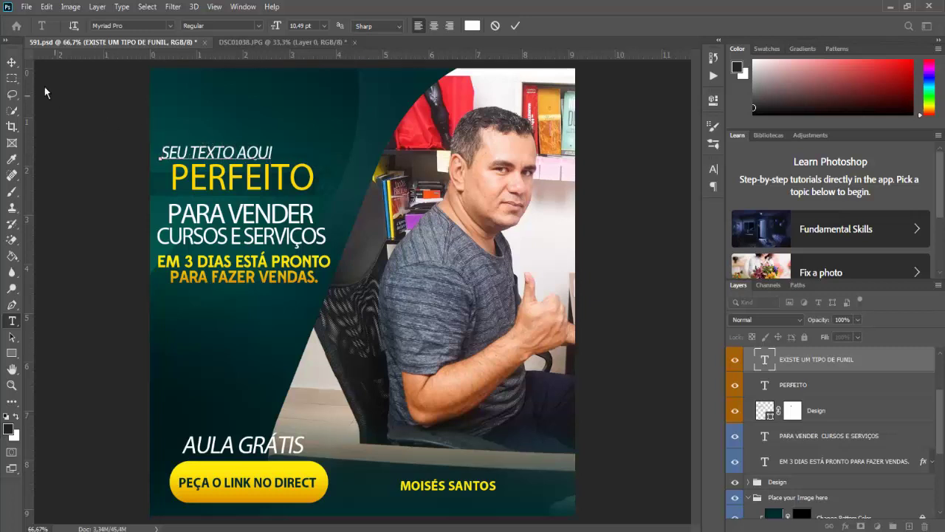
pyautogui.click(12, 62)
pyautogui.moveTo(198, 155)
pyautogui.mouseDown()
pyautogui.moveTo(232, 155)
pyautogui.moveTo(224, 153)
pyautogui.mouseUp()
# Step: Replace the yellow 'PERFEITO' text with 'SEU TEXTO AQUI'
pyautogui.click(13, 322)
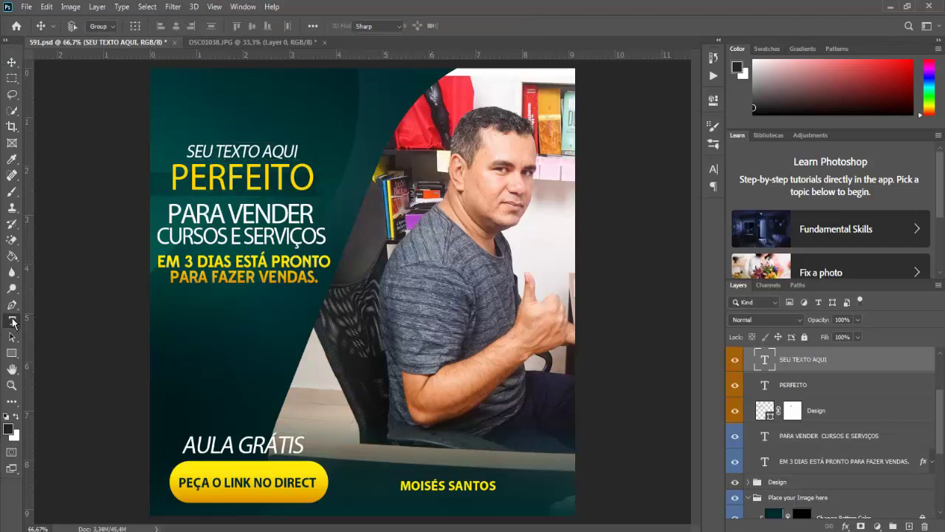
pyautogui.click(231, 178)
pyautogui.doubleClick(230, 178)
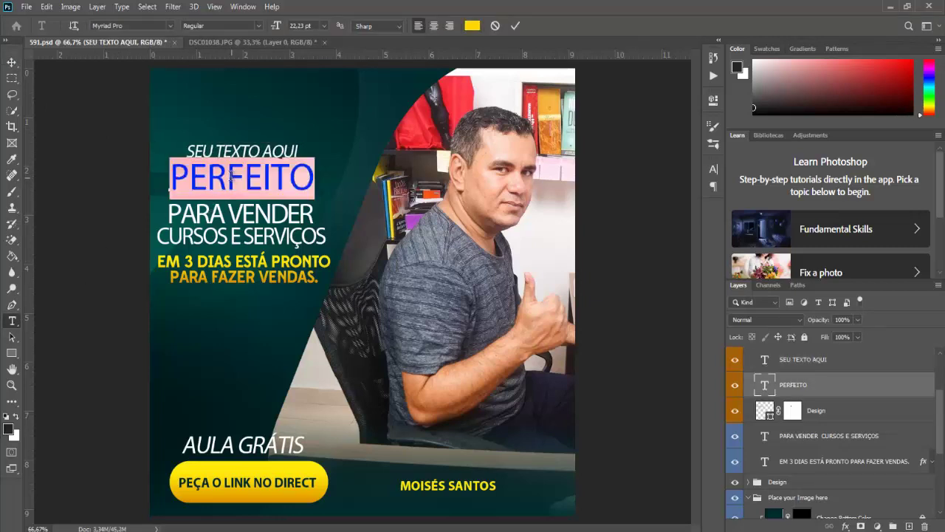
pyautogui.click(230, 175)
pyautogui.hotkey('ctrl', 'a')
pyautogui.write('SEU TE')
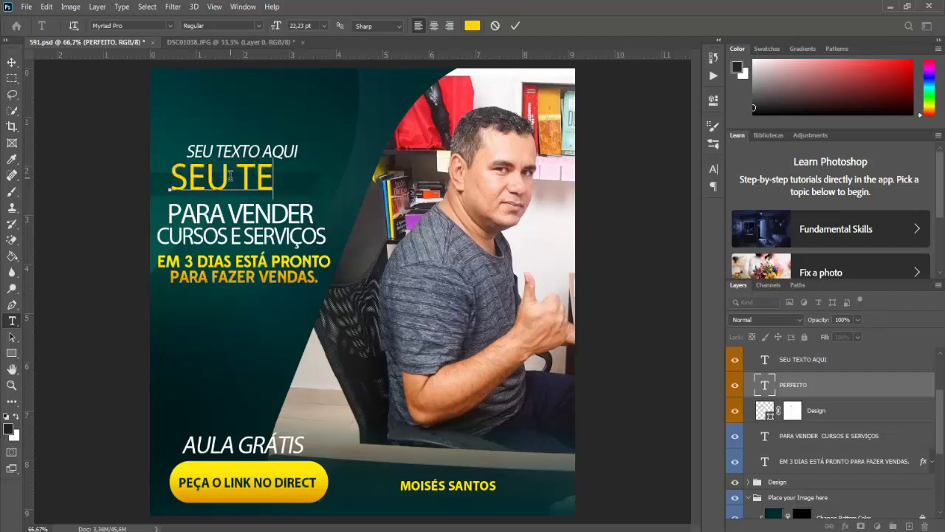
pyautogui.write('XTO AQUI')
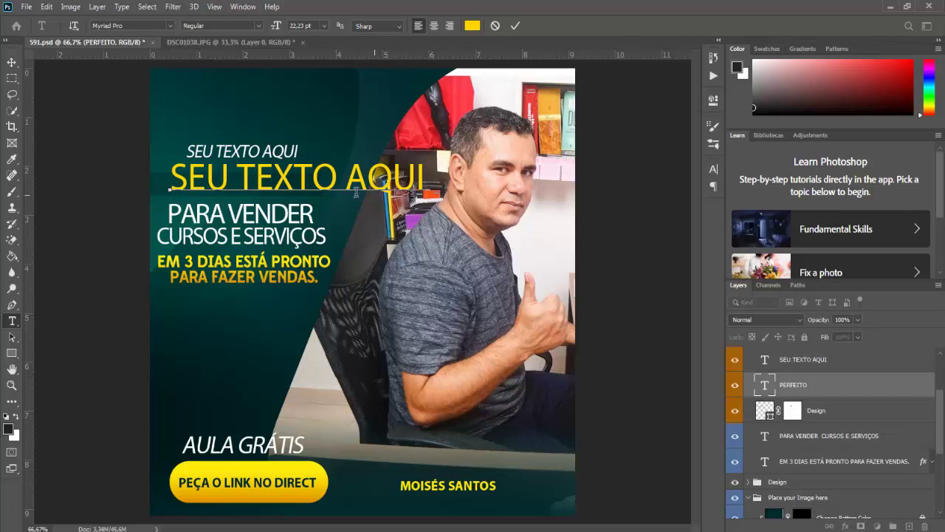
# Step: Shrink the new 'SEU TEXTO AQUI' line to about 13 pt and commit it
pyautogui.tripleClick(324, 169)
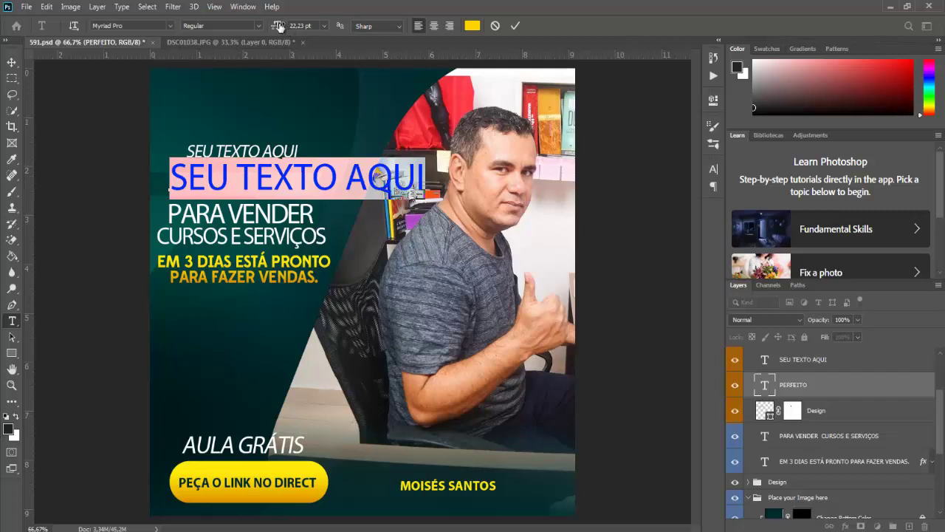
pyautogui.moveTo(277, 26); pyautogui.dragTo(274, 27)
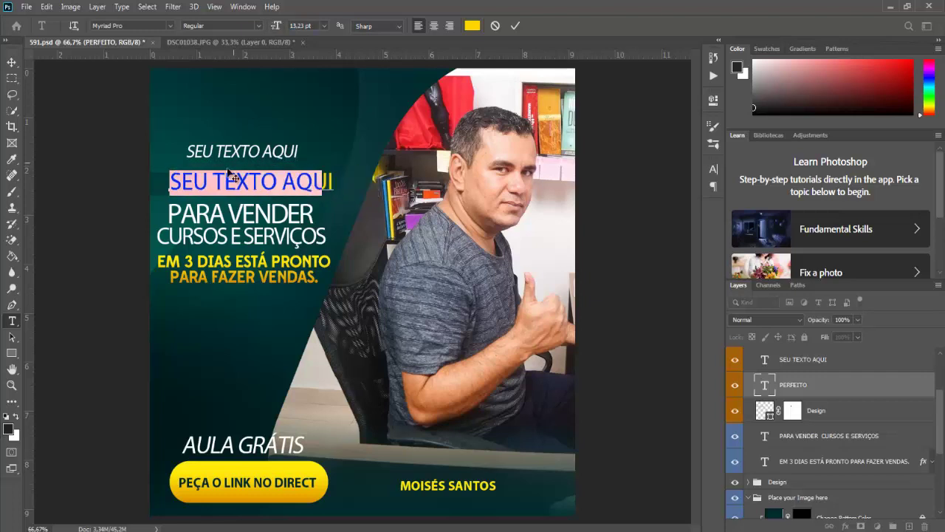
pyautogui.click(12, 62)
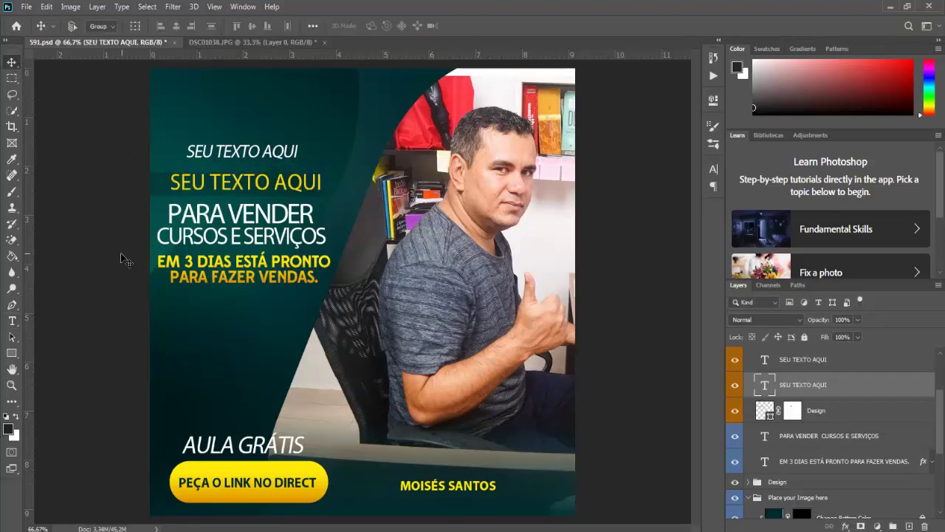
# Step: Replace the white 'PARA VENDER CURSOS E SERVIÇOS' block with 'SEU TEXTO AQUI'
pyautogui.click(12, 322)
pyautogui.click(215, 216)
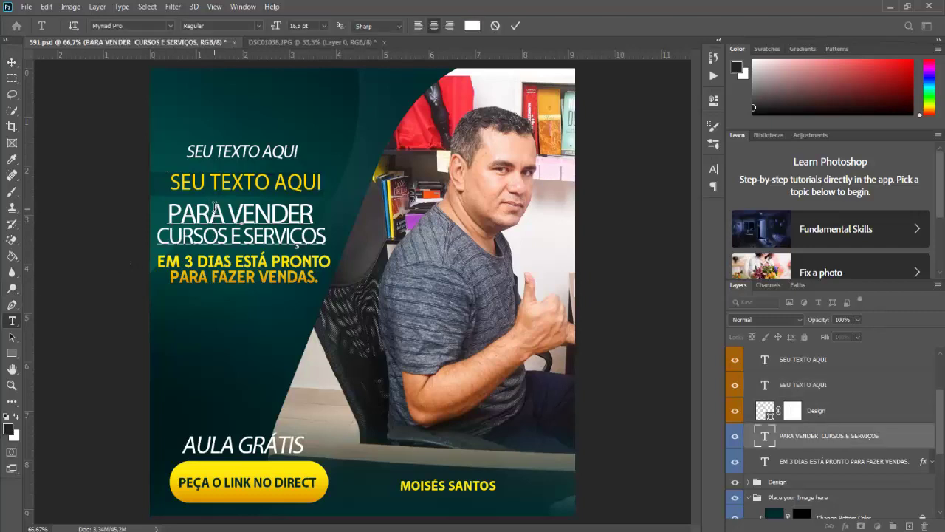
pyautogui.hotkey('ctrl', 'a')
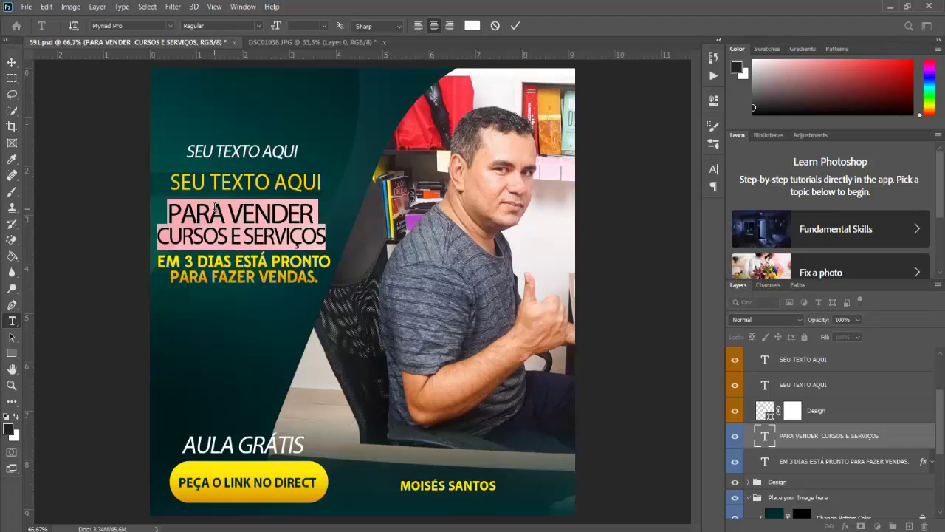
pyautogui.write('SE')
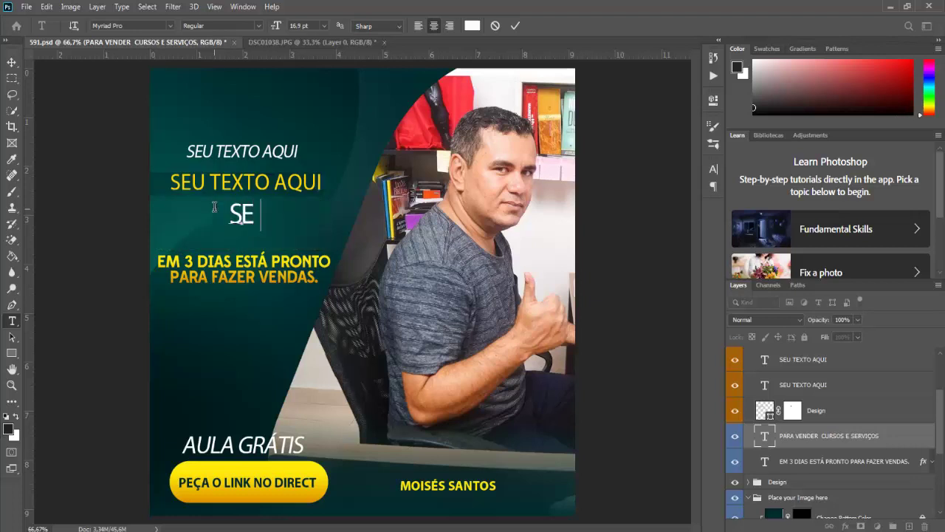
pyautogui.write('U TEXTO AQ')
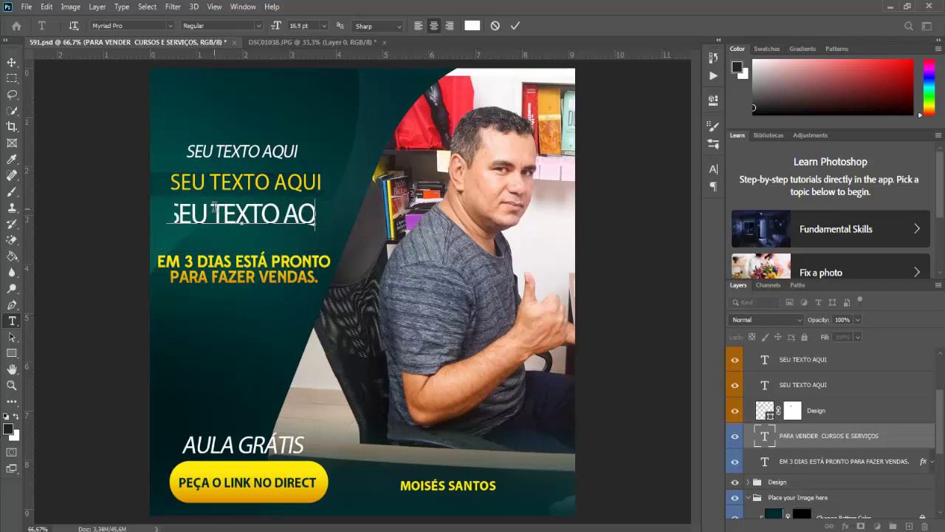
pyautogui.write('UI')
pyautogui.click(11, 62)
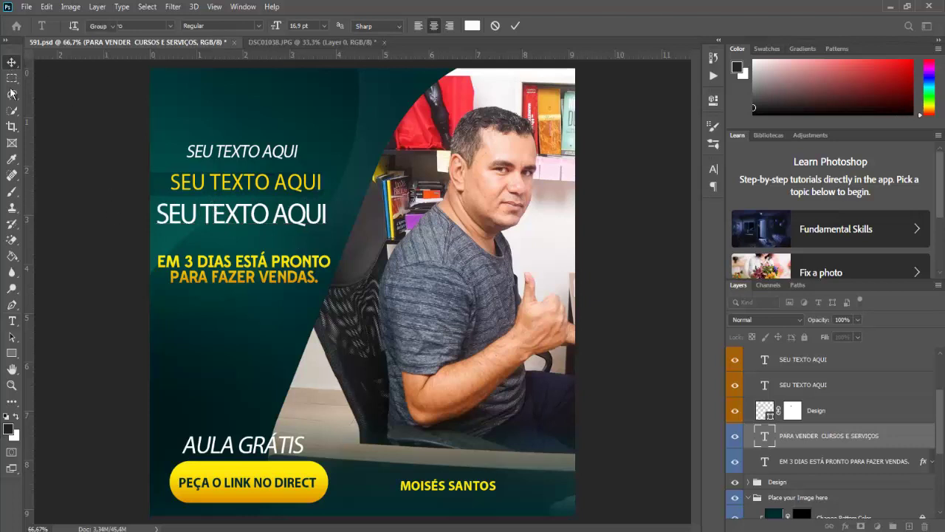
# Step: Replace the yellow 'EM 3 DIAS ESTÁ PRONTO' block with 'SEU TEXTO AQUI'
pyautogui.click(11, 325)
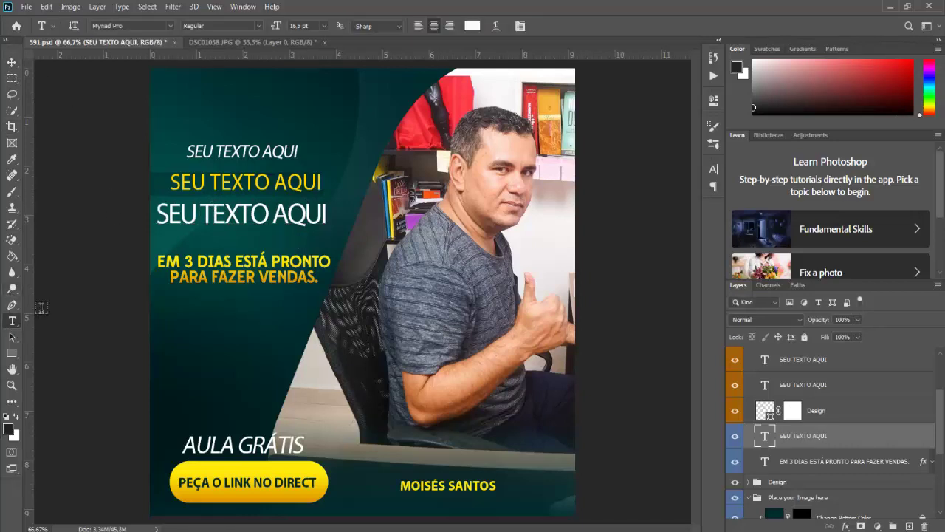
pyautogui.click(177, 267)
pyautogui.hotkey('ctrl', 'a')
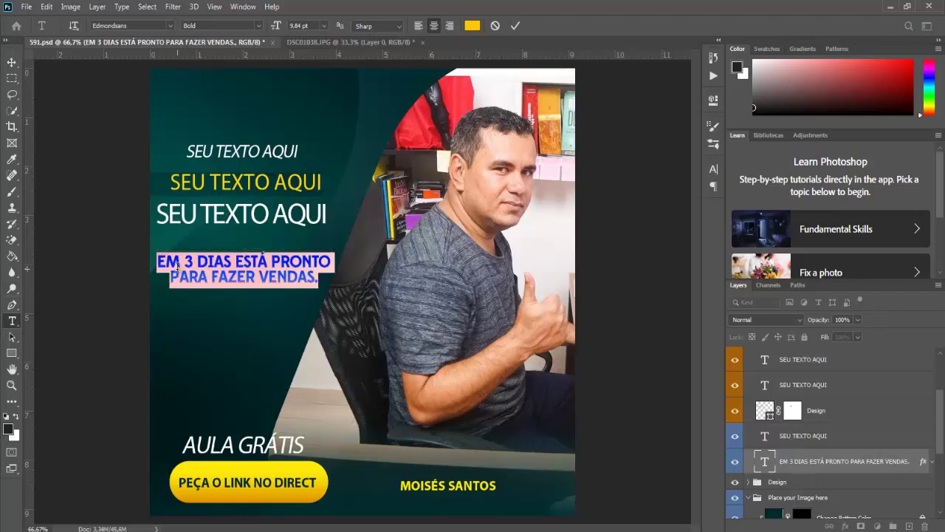
pyautogui.write('SEU TE')
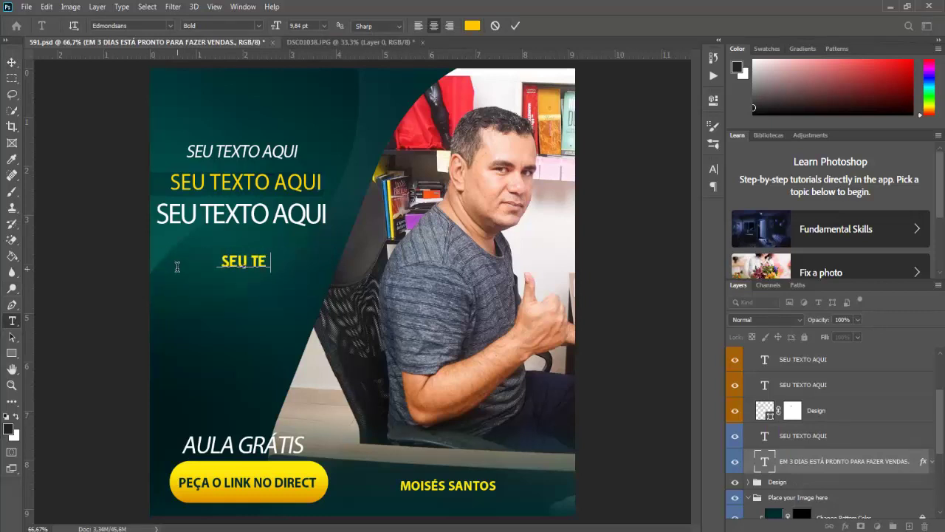
pyautogui.write('XTO AQUI')
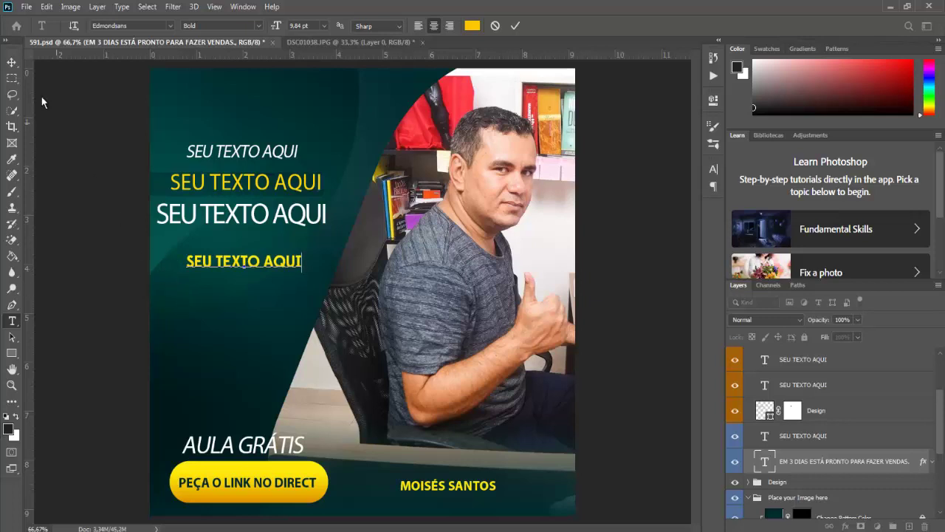
pyautogui.click(11, 64)
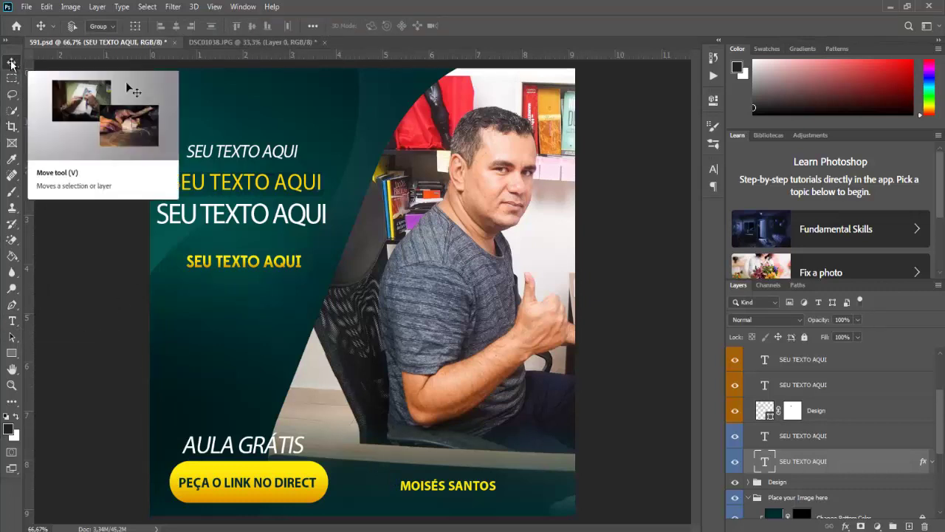
pyautogui.click(13, 321)
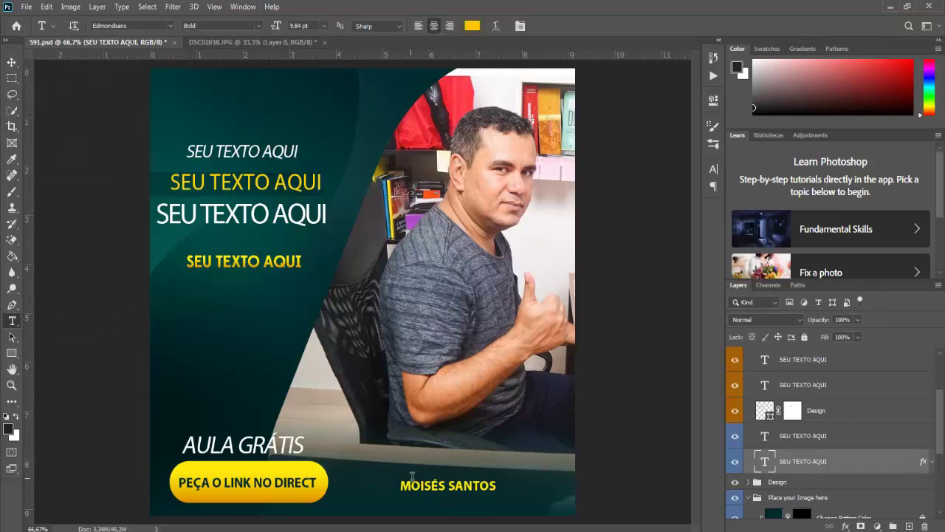
# Step: Change the bottom-right presenter name text to 'SEU NOME AQUI'
pyautogui.click(442, 488)
pyautogui.tripleClick(444, 487)
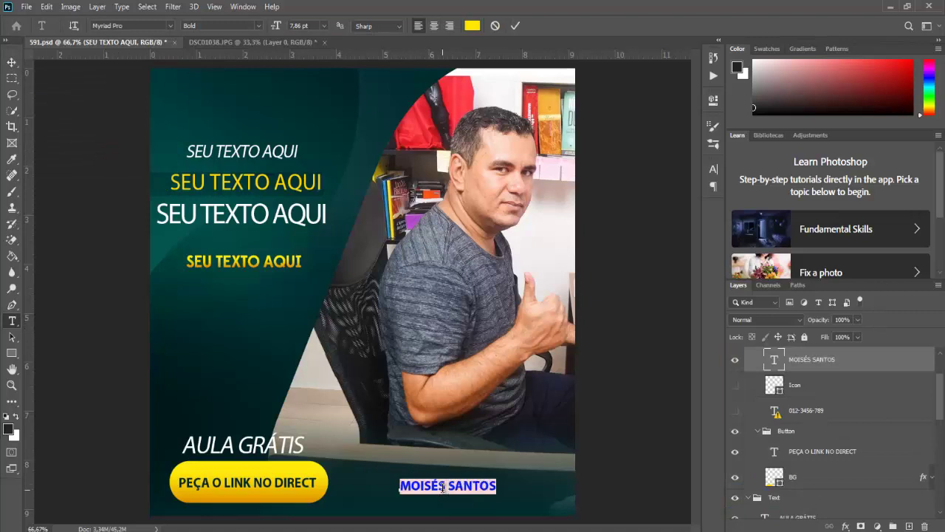
pyautogui.click(443, 487)
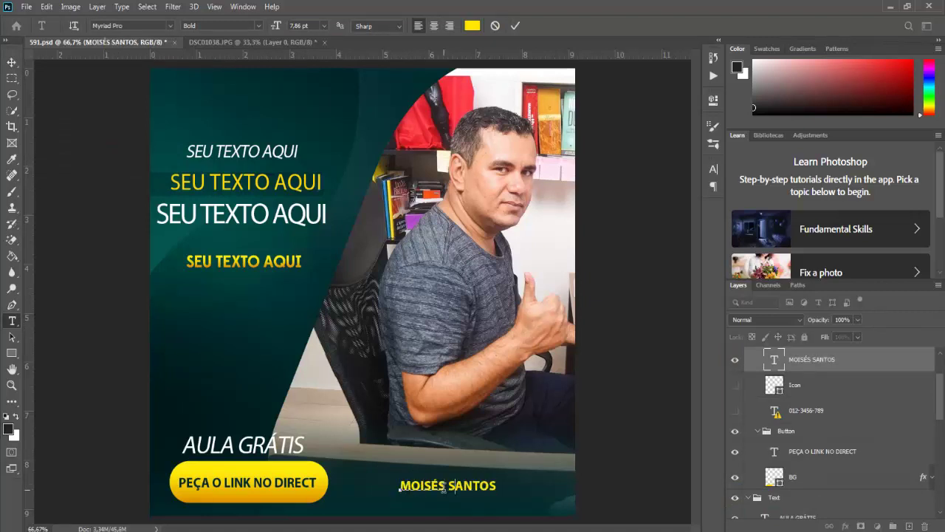
pyautogui.write('SEU NOME AQUI')
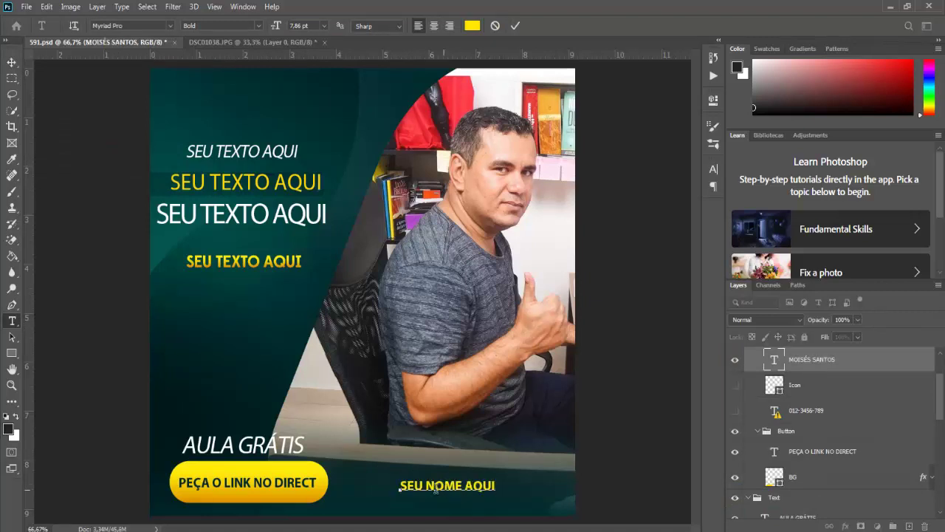
pyautogui.click(11, 62)
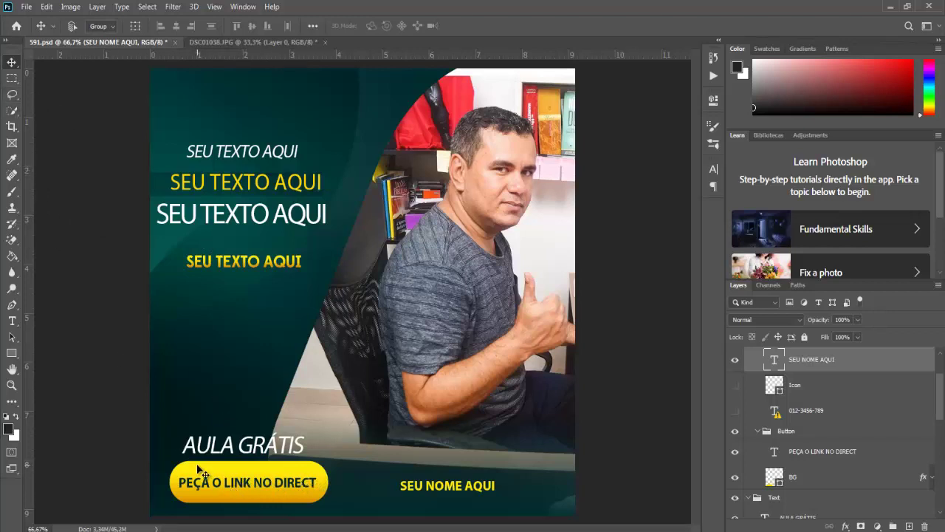
# Step: Retype the button's 'PEÇA O LINK NO DIRECT' text as 'SEU TEXTO AQUI'
pyautogui.click(12, 320)
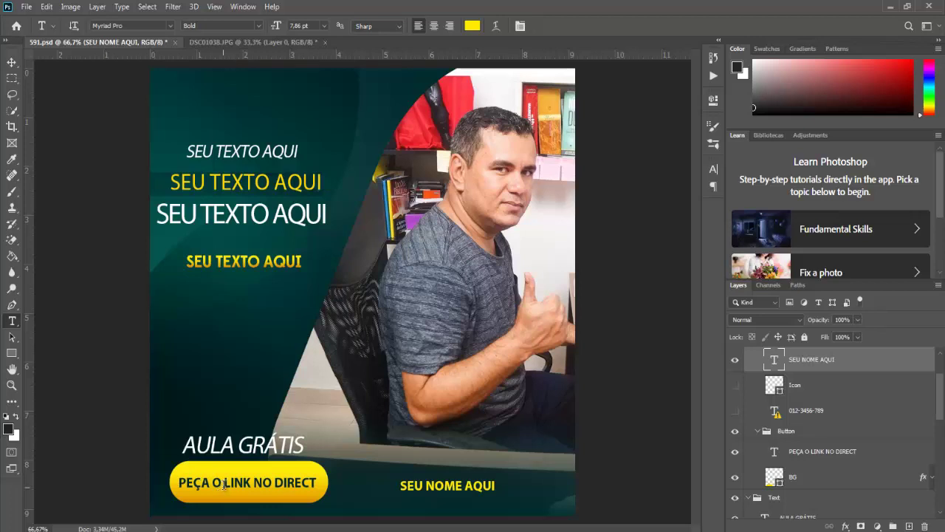
pyautogui.click(224, 483)
pyautogui.tripleClick(224, 484)
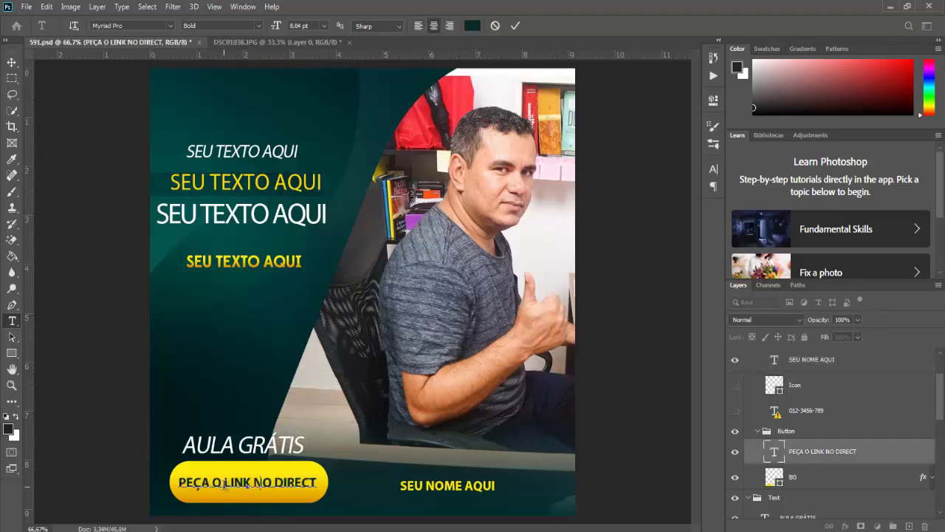
pyautogui.write('SEU TEXTO ')
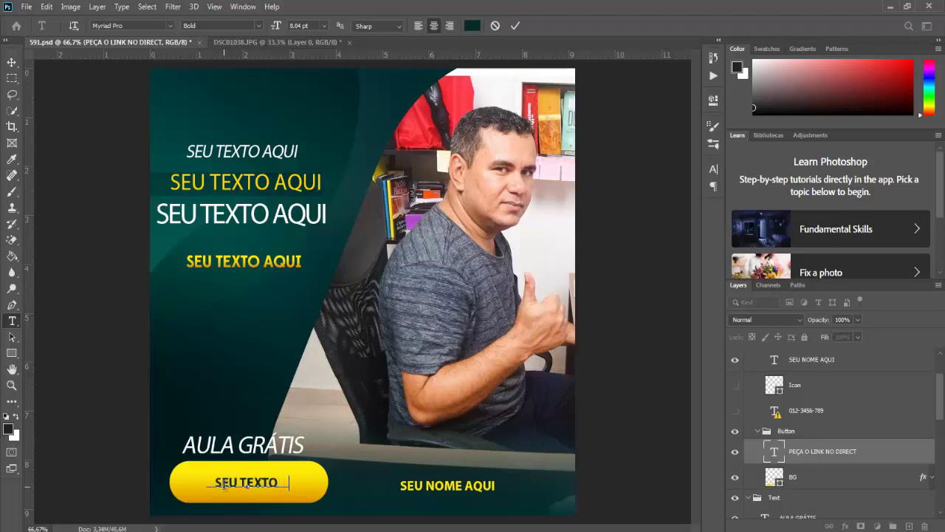
pyautogui.write('AQUI')
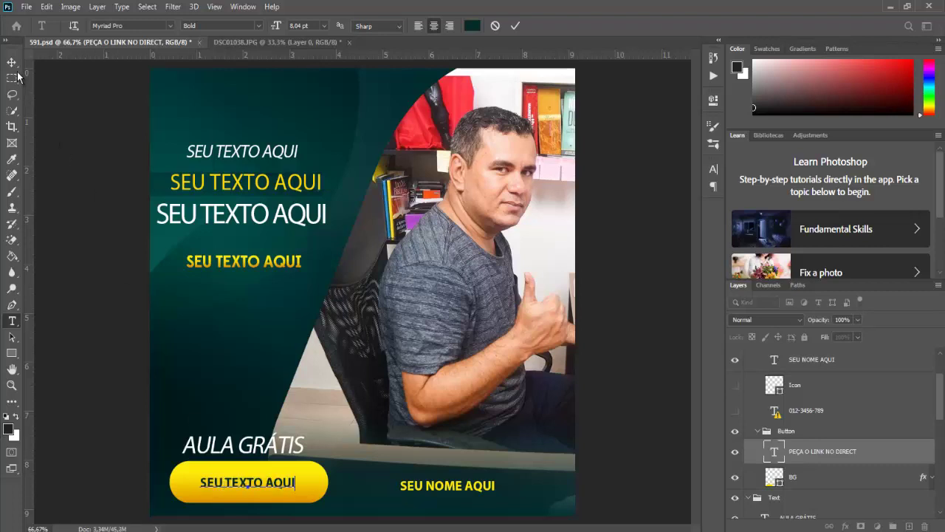
pyautogui.click(12, 62)
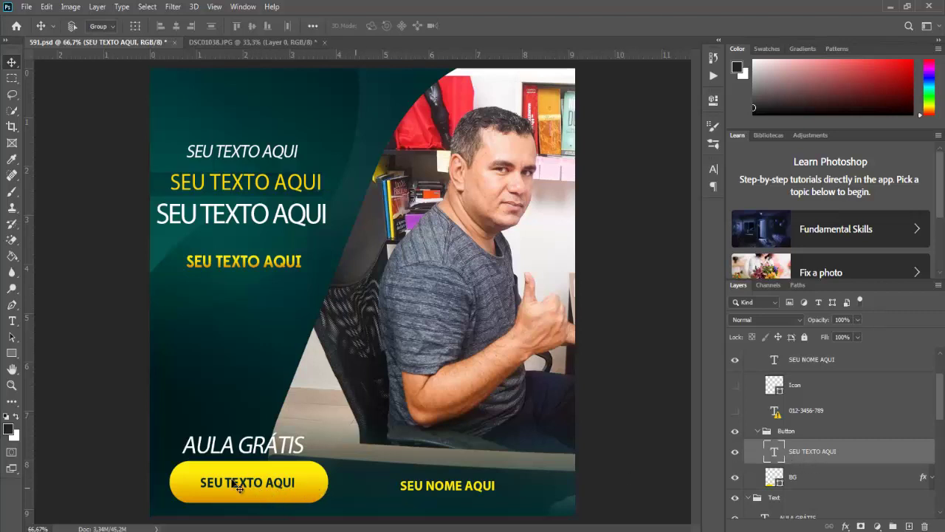
# Step: Hide the button's text layer and its yellow button shape layer
pyautogui.click(735, 452)
pyautogui.click(735, 452)
pyautogui.click(735, 452)
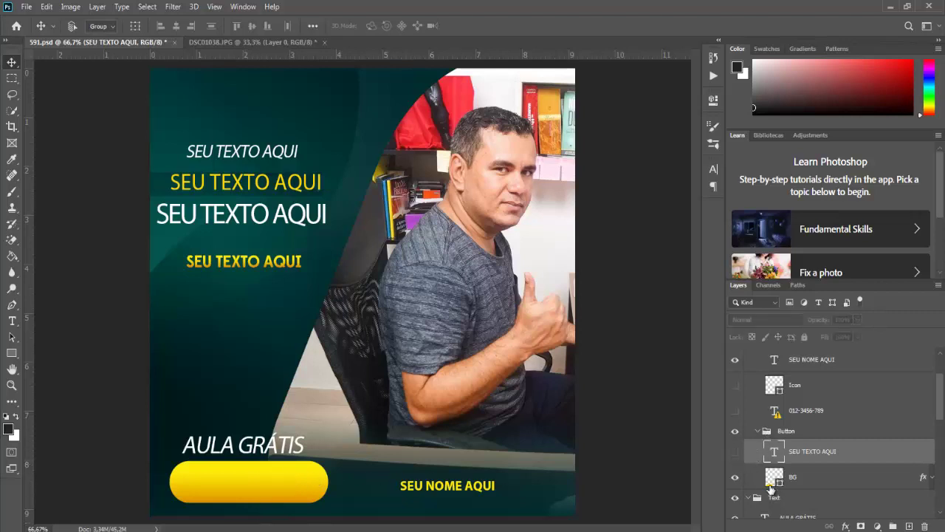
pyautogui.click(735, 479)
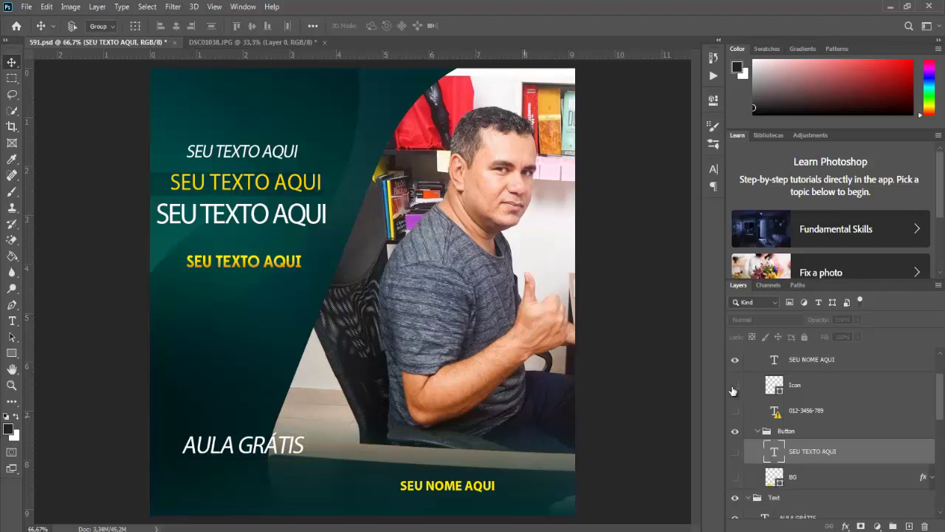
# Step: Check the AULA GRÁTIS layer by toggling it off and back on
pyautogui.scroll(2, 823, 400)
pyautogui.scroll(1, 820, 403)
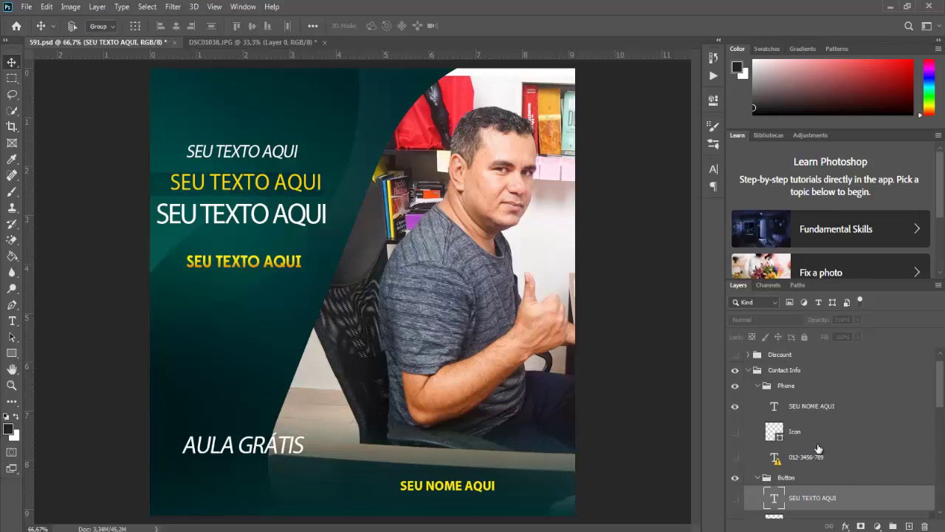
pyautogui.scroll(-1, 813, 444)
pyautogui.scroll(-1, 798, 440)
pyautogui.scroll(-1, 802, 451)
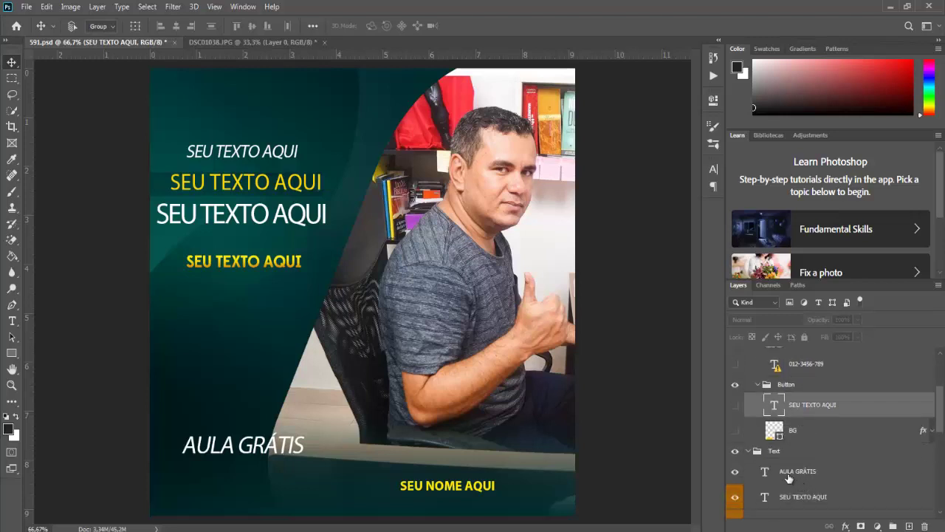
pyautogui.scroll(-1, 789, 478)
pyautogui.scroll(-2, 788, 478)
pyautogui.scroll(-1, 790, 476)
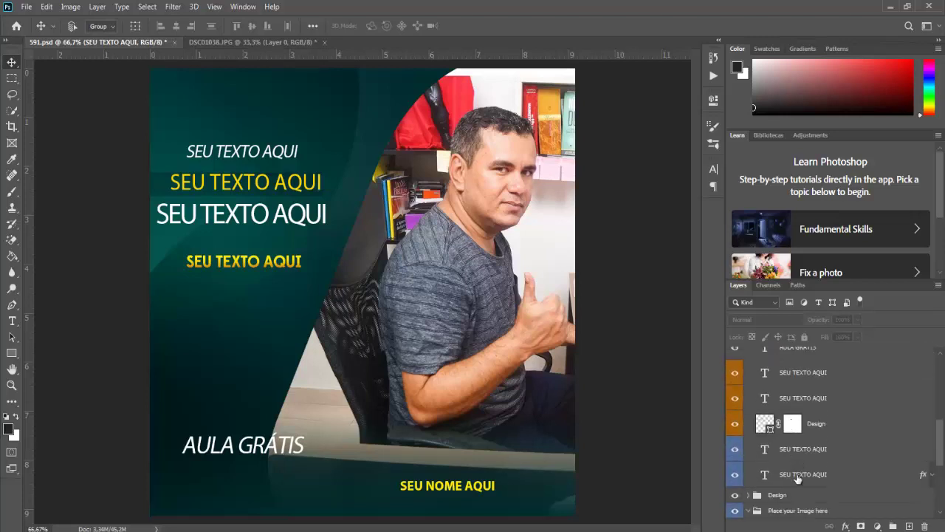
pyautogui.scroll(-1, 792, 474)
pyautogui.scroll(1, 793, 473)
pyautogui.scroll(1, 793, 466)
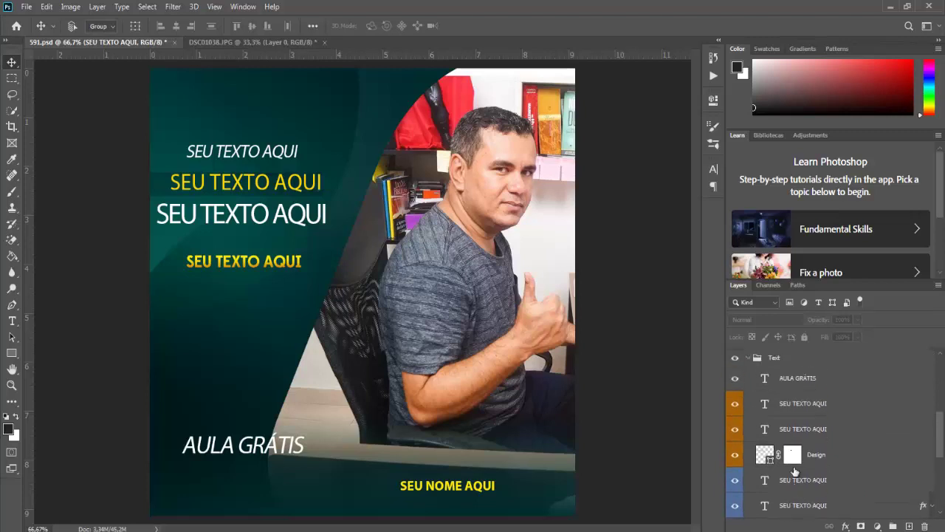
pyautogui.scroll(1, 783, 443)
pyautogui.click(735, 395)
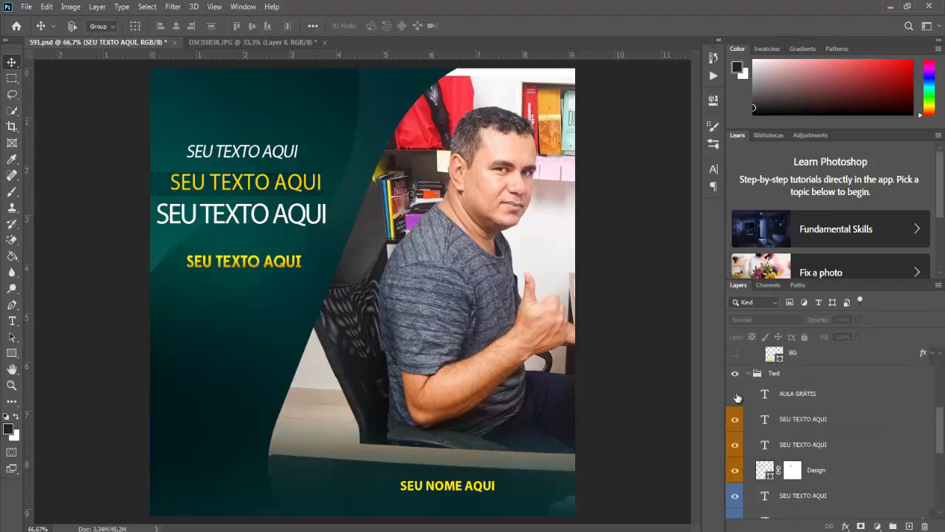
pyautogui.click(735, 395)
pyautogui.scroll(1, 736, 397)
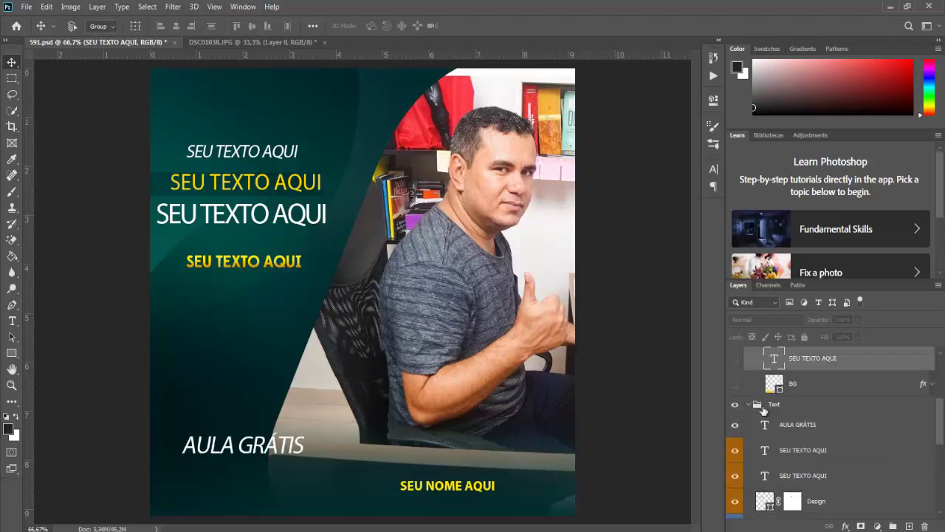
pyautogui.scroll(2, 764, 410)
pyautogui.scroll(3, 800, 449)
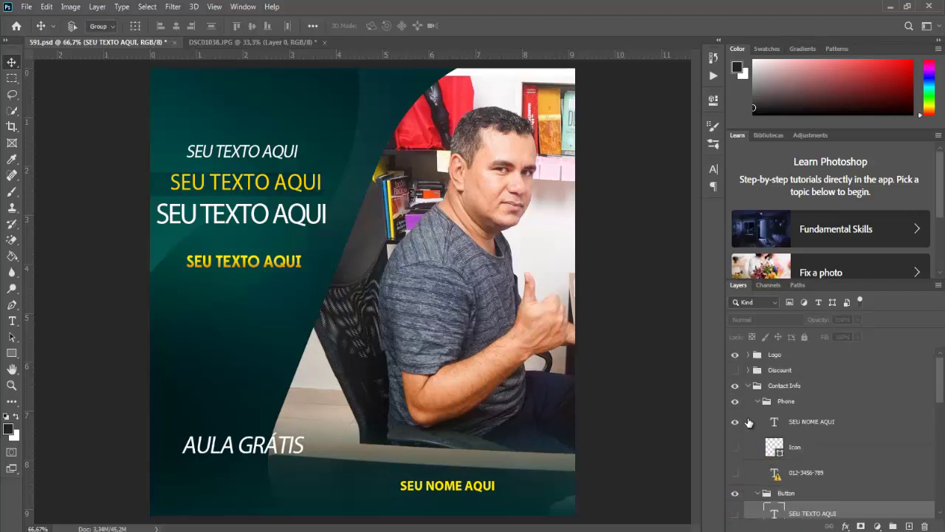
# Step: Preview then hide the LOGO HERE text and logo icon, and expand the Discount group
pyautogui.click(747, 355)
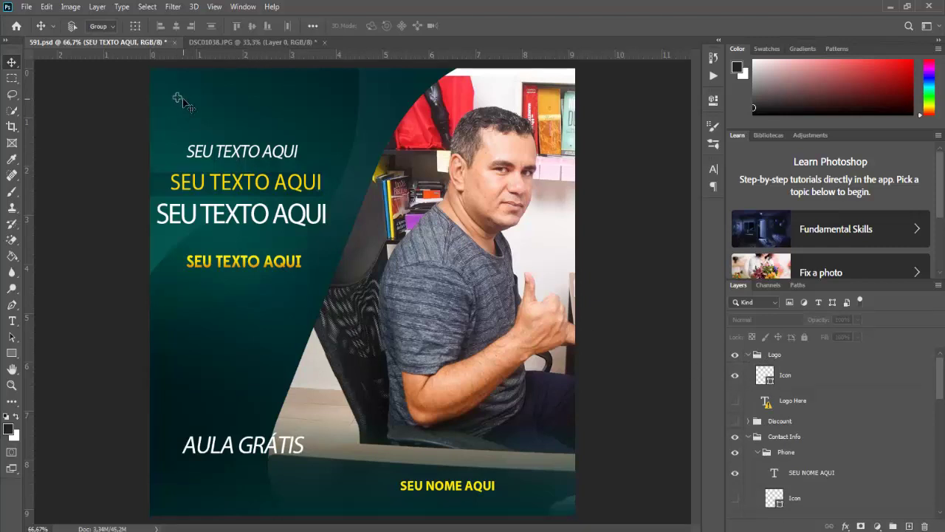
pyautogui.click(735, 401)
pyautogui.click(735, 405)
pyautogui.click(736, 381)
pyautogui.click(749, 354)
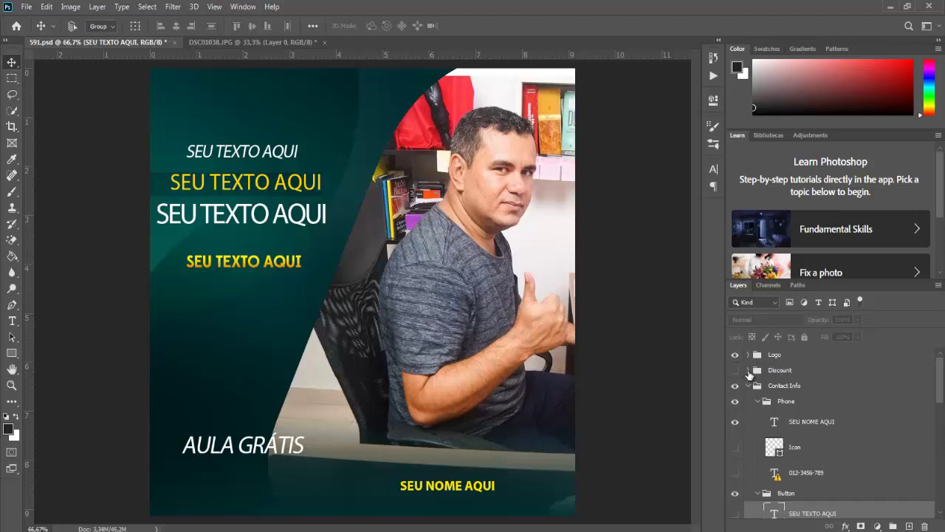
pyautogui.click(749, 370)
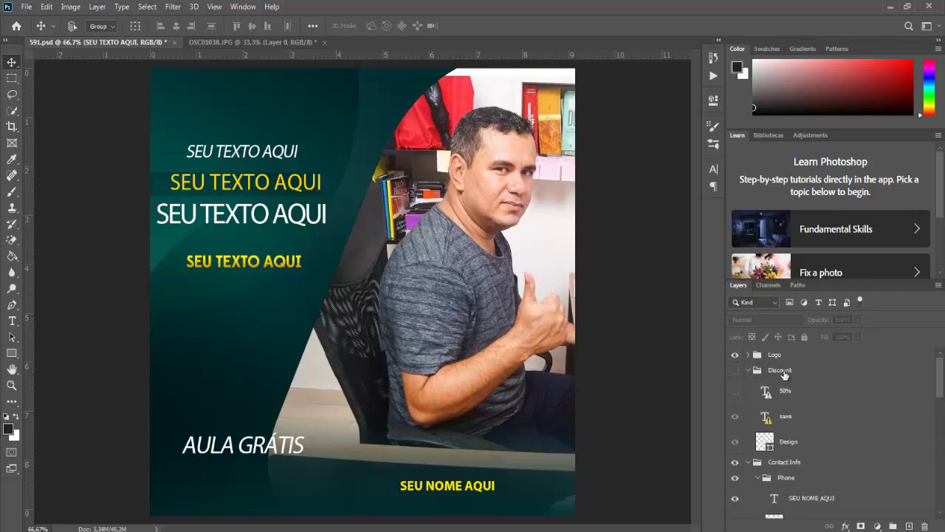
# Step: Show the Discount group, hiding its SAVE and 50% texts to leave the dotted triangle
pyautogui.click(735, 372)
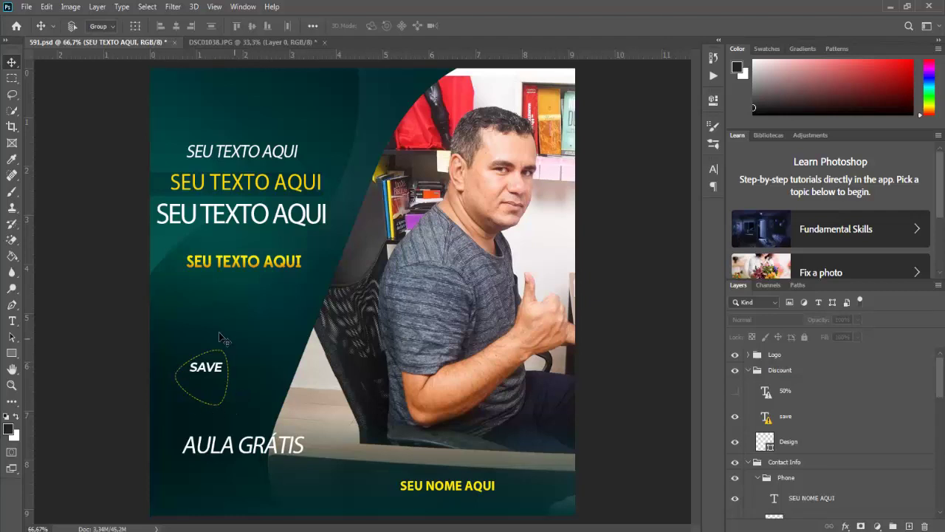
pyautogui.click(735, 391)
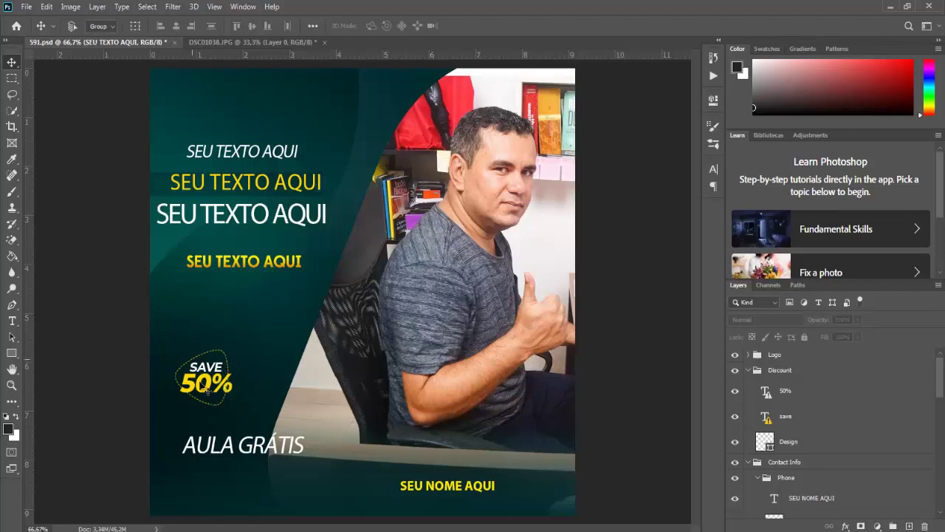
pyautogui.click(735, 417)
pyautogui.click(735, 392)
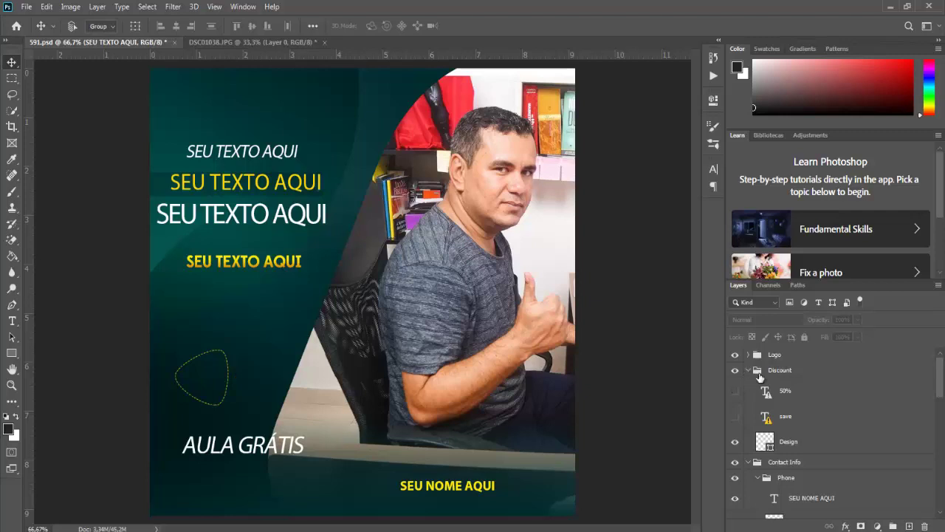
pyautogui.scroll(-3, 757, 377)
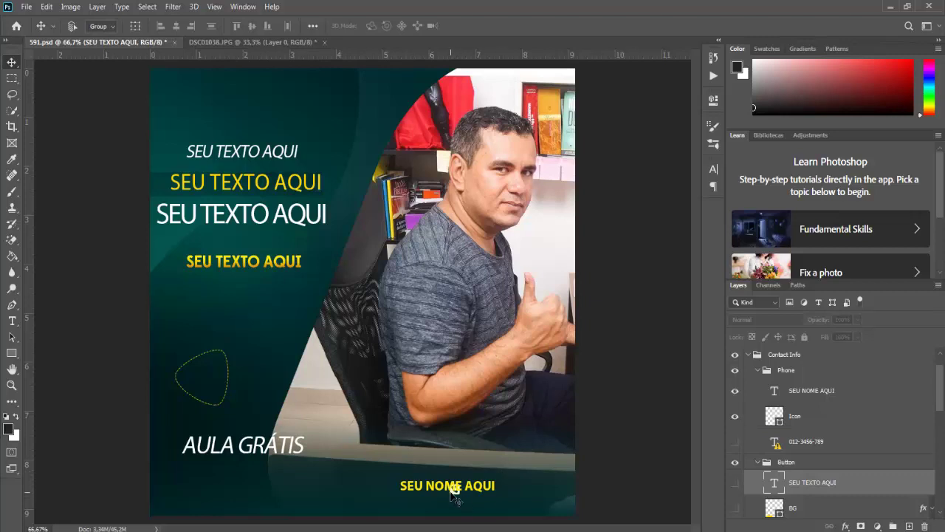
pyautogui.click(734, 443)
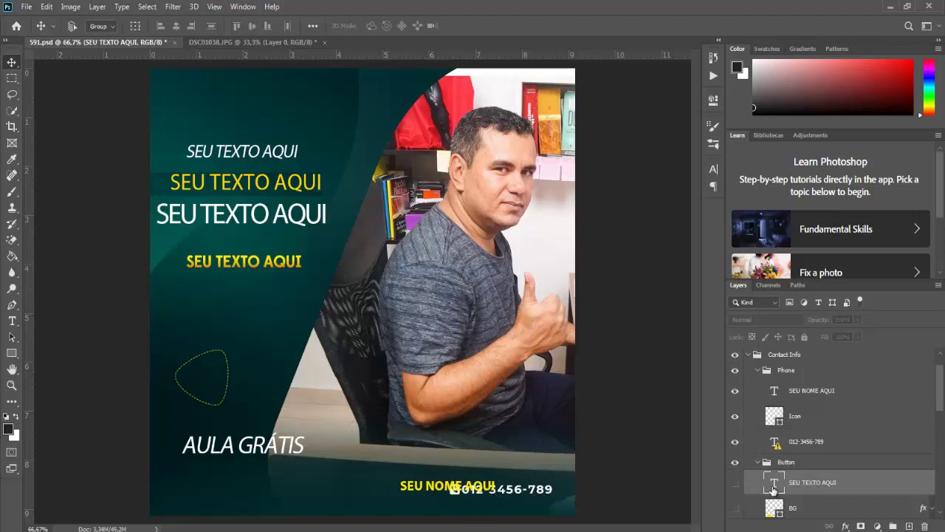
pyautogui.click(798, 443)
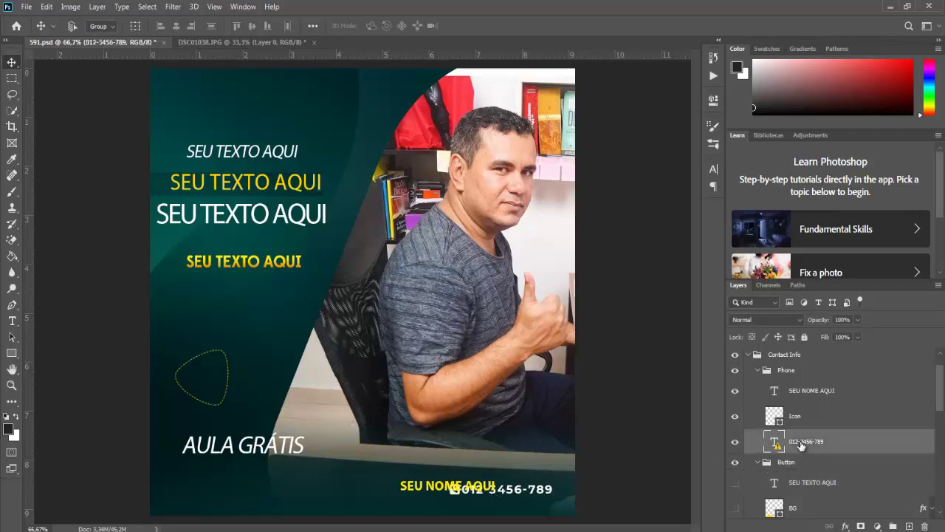
pyautogui.click(736, 441)
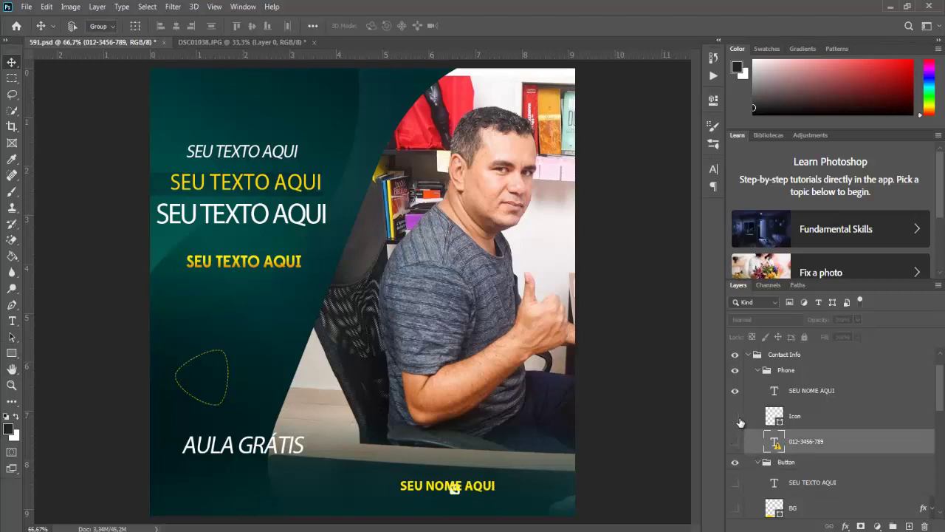
pyautogui.click(737, 418)
pyautogui.scroll(-3, 781, 439)
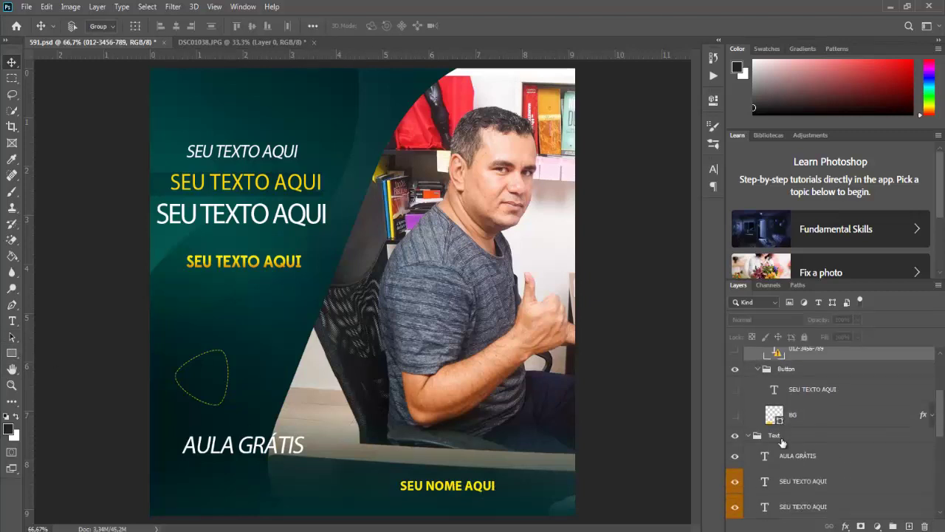
pyautogui.scroll(-1, 783, 442)
pyautogui.scroll(-1, 784, 436)
pyautogui.scroll(-2, 783, 428)
pyautogui.scroll(-1, 789, 414)
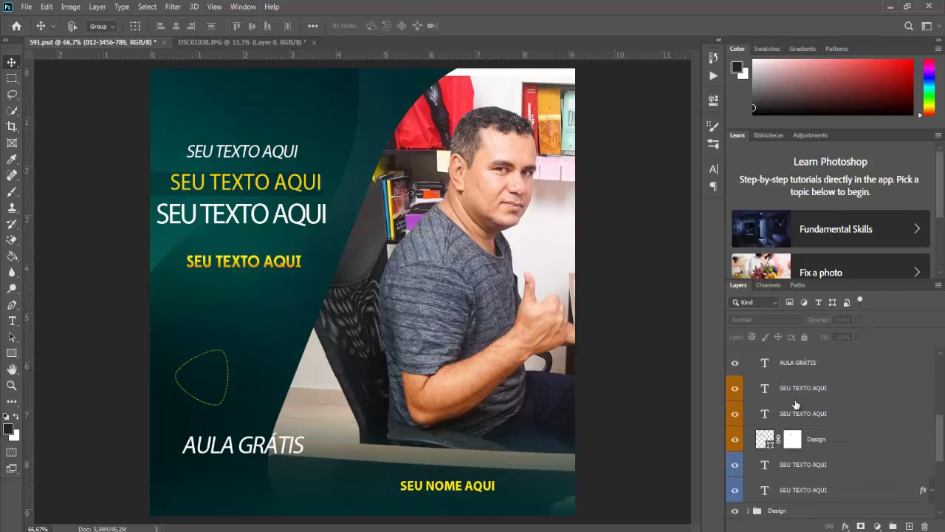
pyautogui.scroll(1, 796, 405)
pyautogui.click(748, 389)
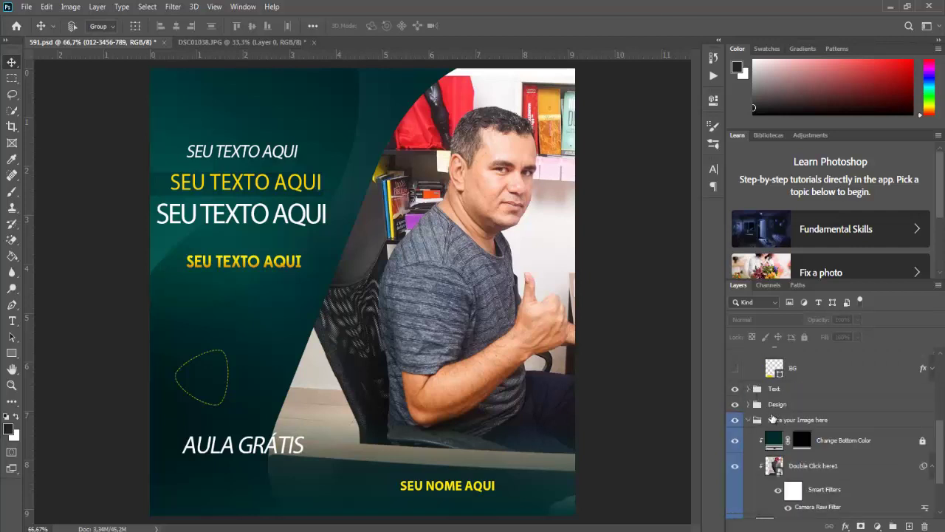
pyautogui.scroll(-1, 772, 418)
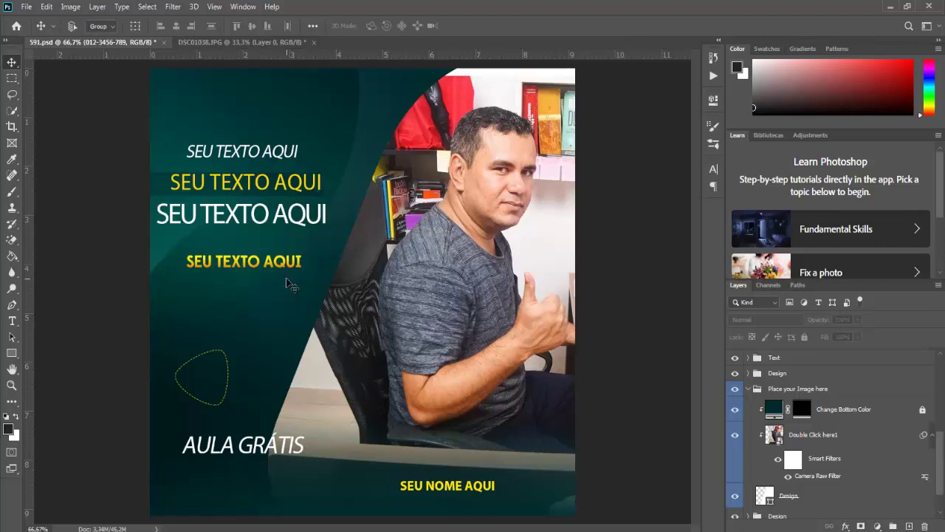
# Step: Set up Save for Web to export PNG-24 with transparency at 1080×1080
pyautogui.click(30, 9)
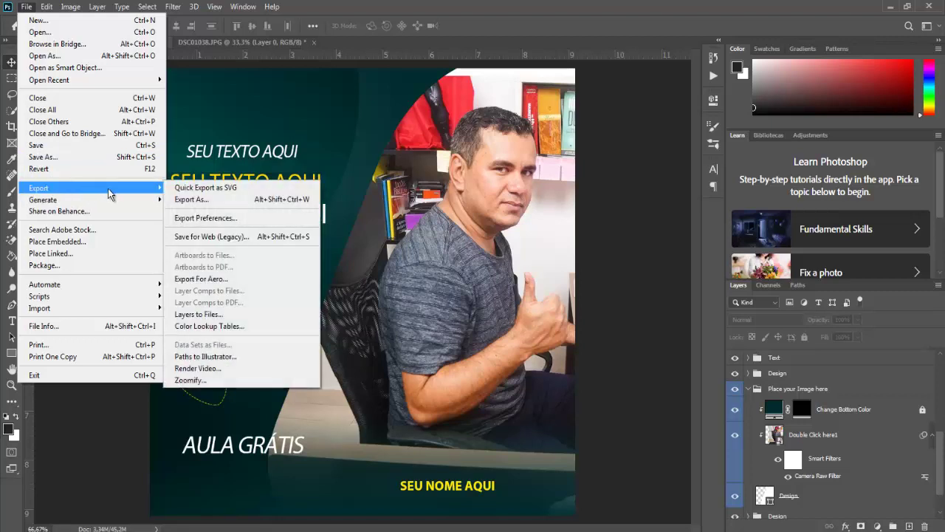
pyautogui.moveTo(89, 187)
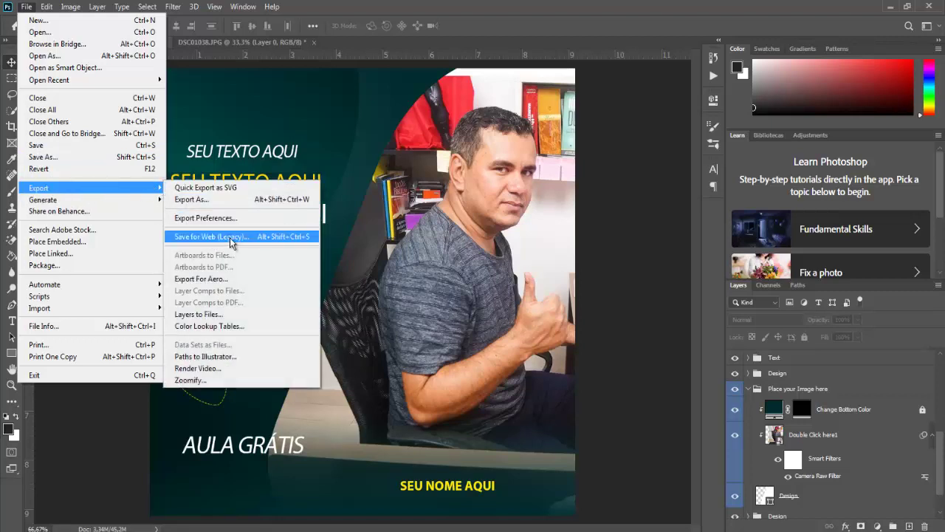
pyautogui.click(230, 242)
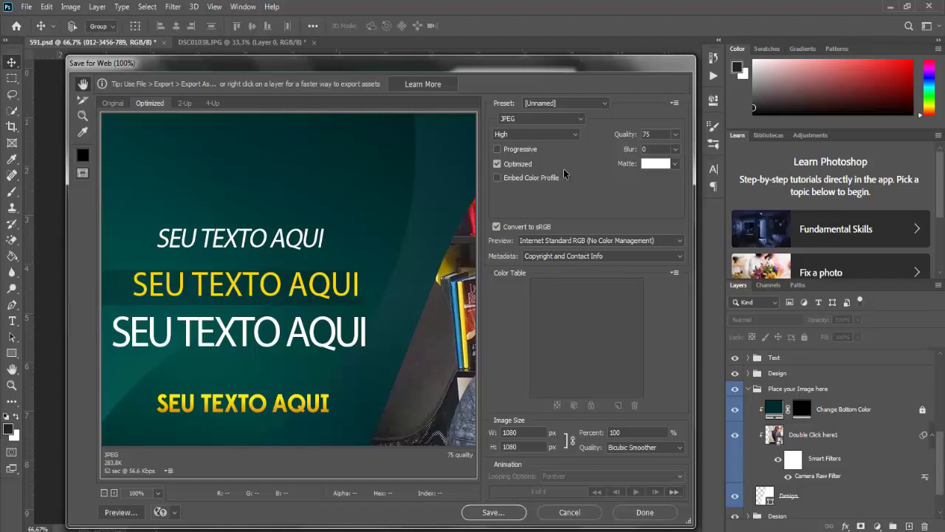
pyautogui.click(579, 119)
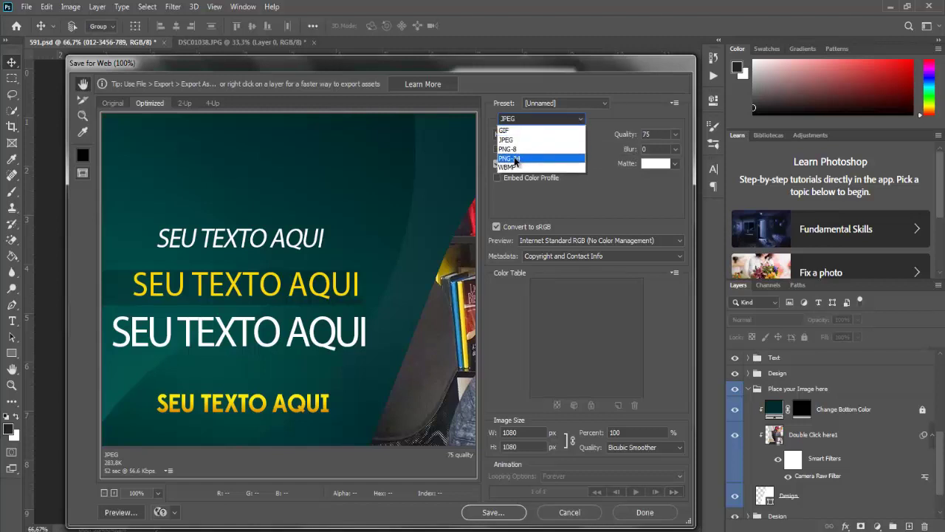
pyautogui.click(524, 160)
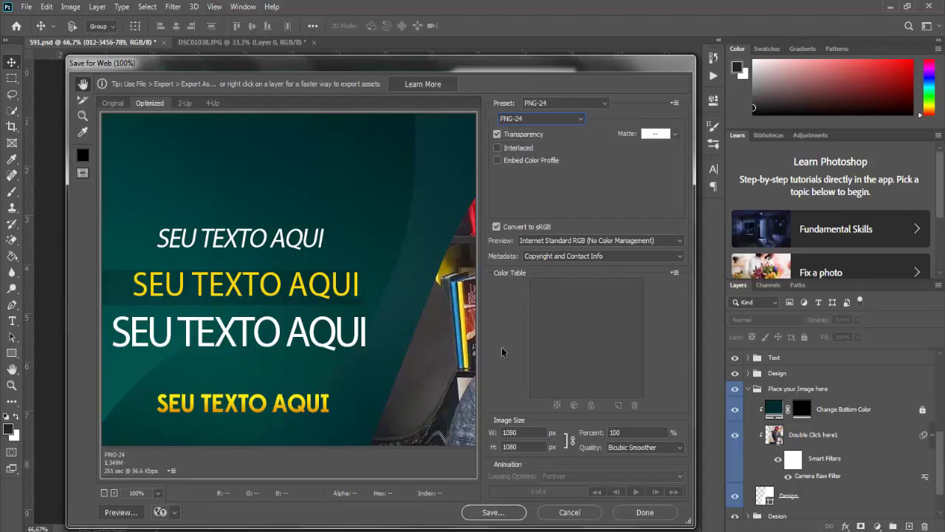
# Step: Cancel the PNG export and open the Design layer's Gradient Fill settings (Linear, 90°)
pyautogui.click(493, 514)
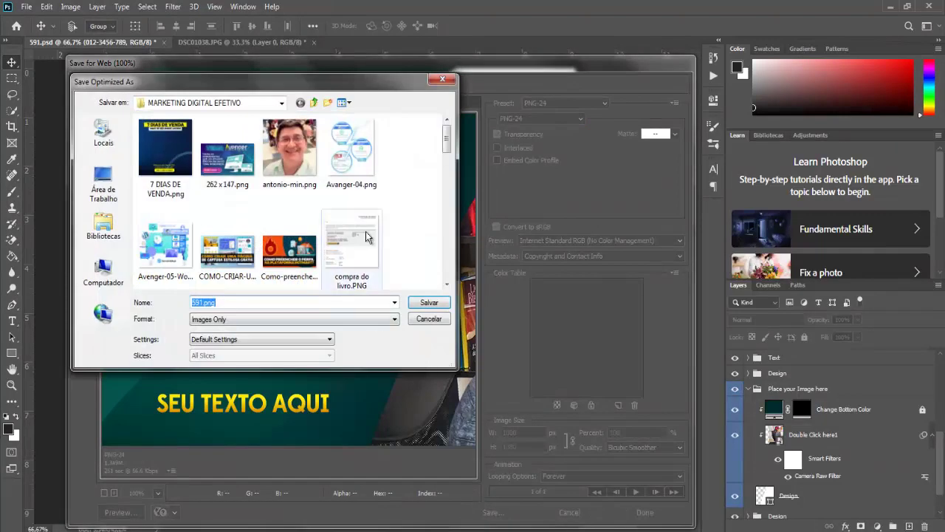
pyautogui.scroll(-5, 362, 244)
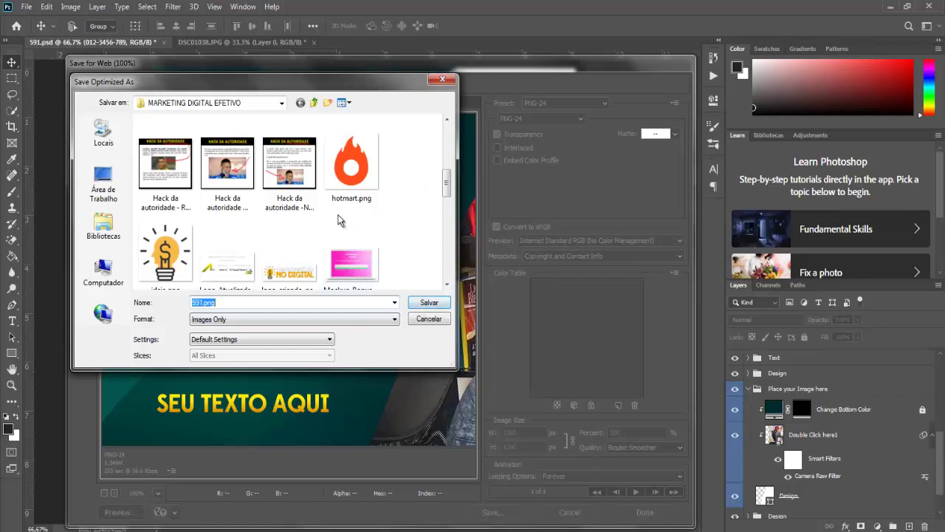
pyautogui.click(432, 325)
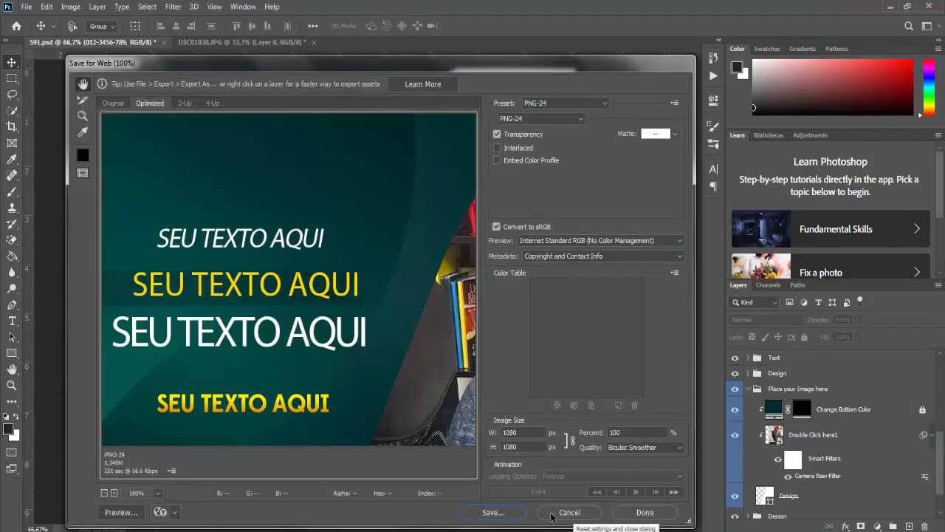
pyautogui.click(552, 512)
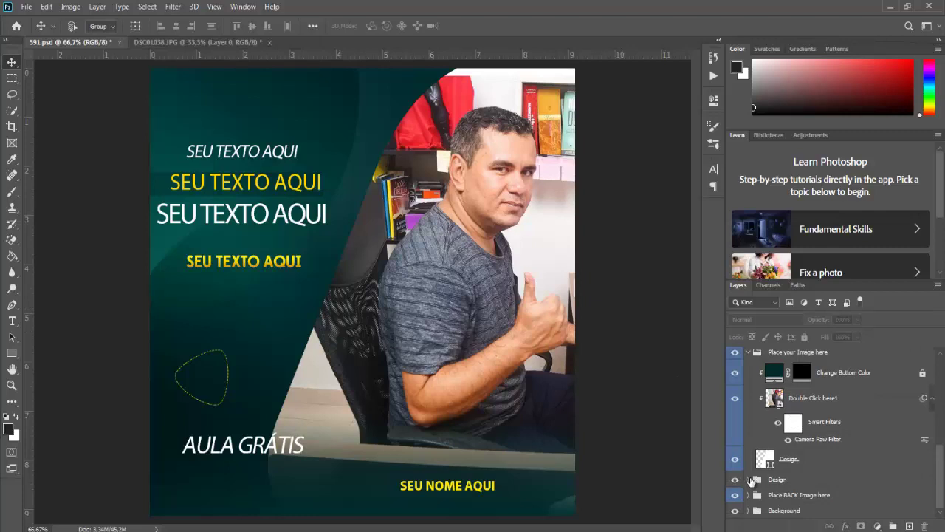
pyautogui.scroll(-3, 757, 464)
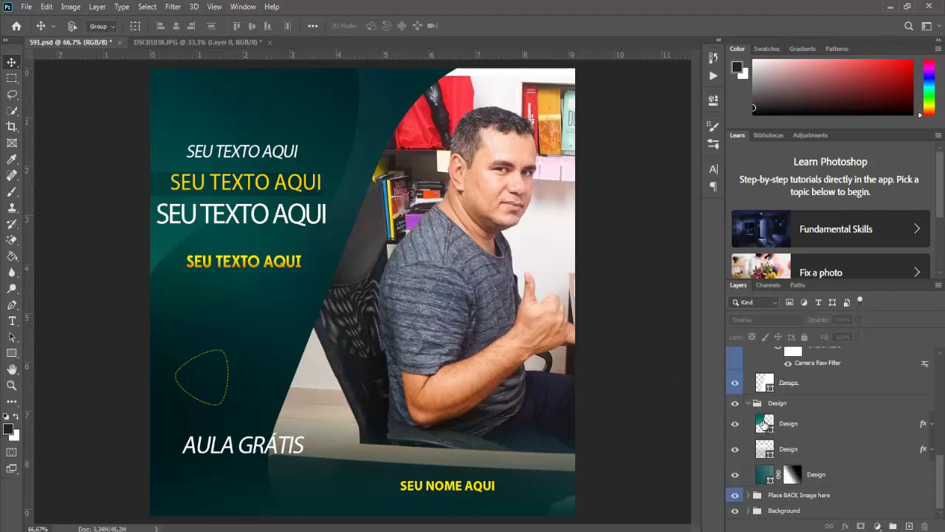
pyautogui.doubleClick(764, 424)
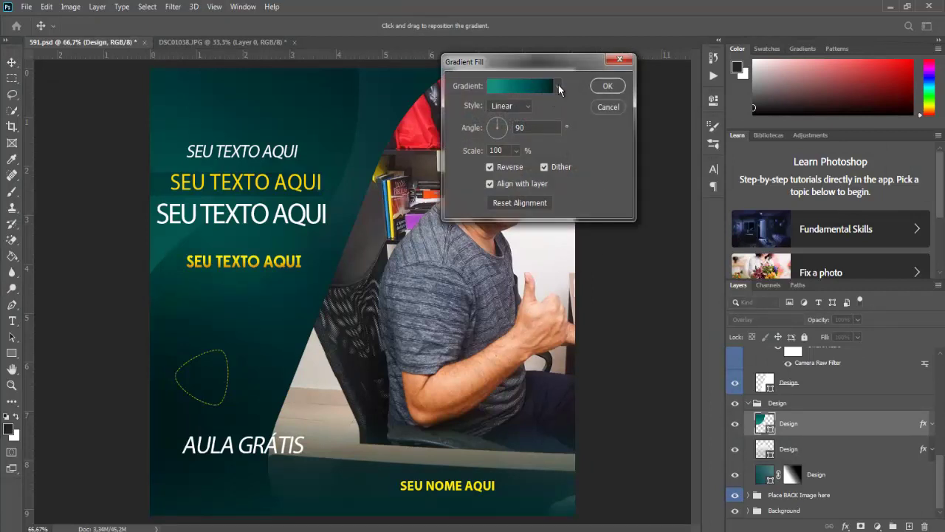
# Step: Preview the first blue gradient from the Azuis presets on the upper Design shape
pyautogui.click(558, 86)
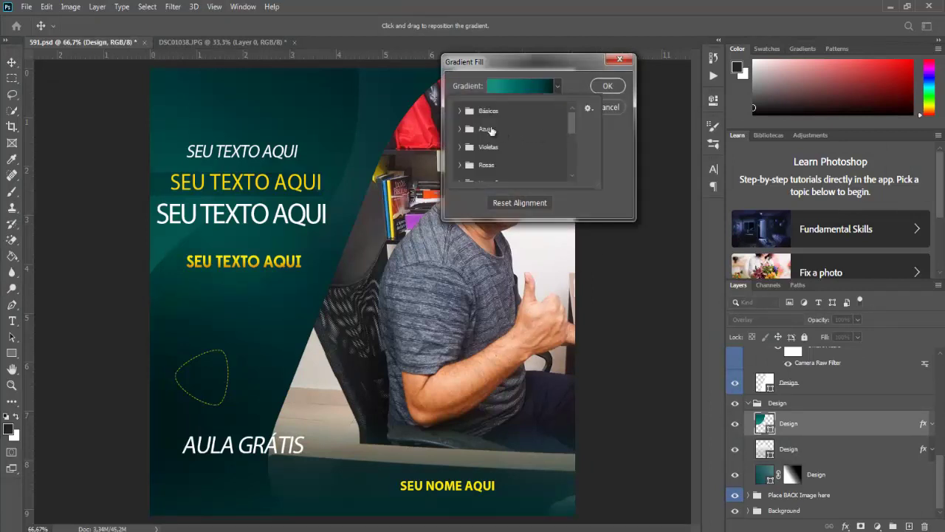
pyautogui.click(459, 112)
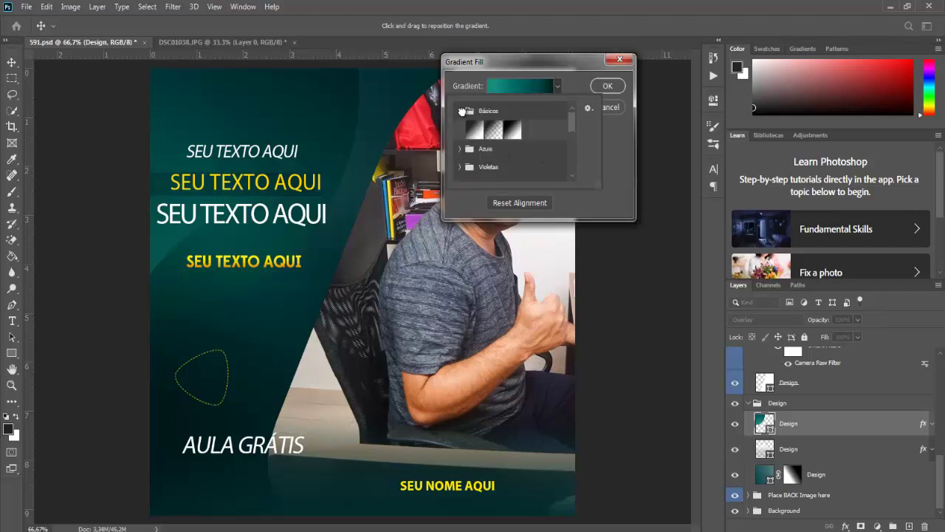
pyautogui.click(459, 149)
pyautogui.scroll(-1, 484, 159)
pyautogui.scroll(-1, 504, 156)
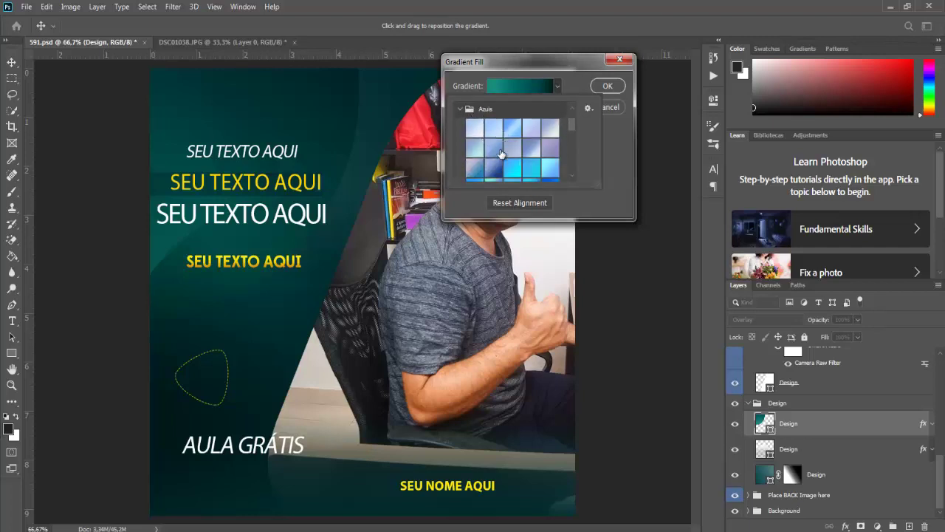
pyautogui.click(480, 135)
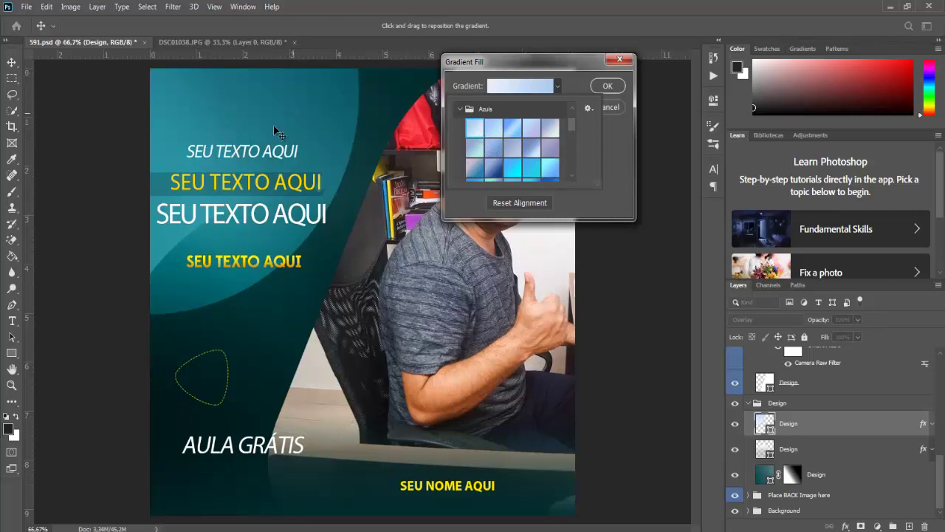
# Step: Try violet and blue-to-pink Violetas gradients, then cancel to keep the teal fill
pyautogui.scroll(-2, 517, 148)
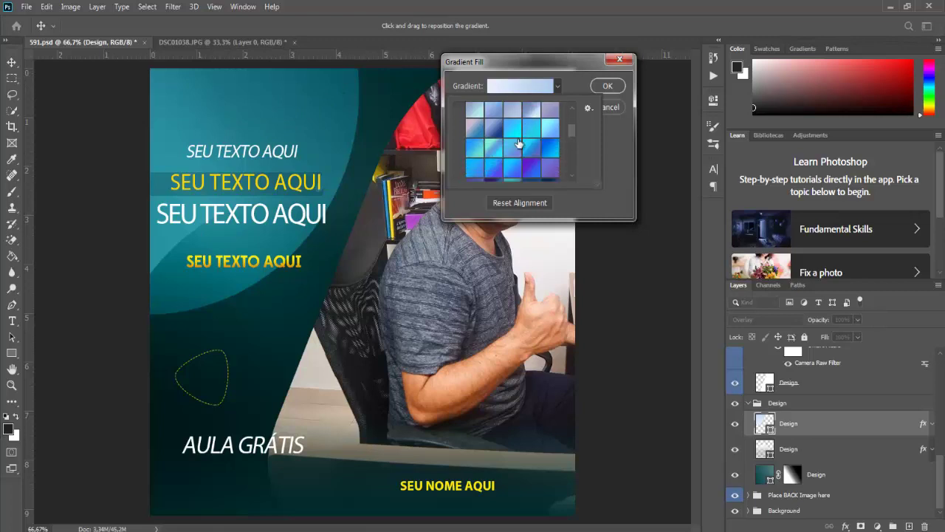
pyautogui.scroll(-3, 512, 147)
pyautogui.scroll(-2, 503, 148)
pyautogui.click(460, 127)
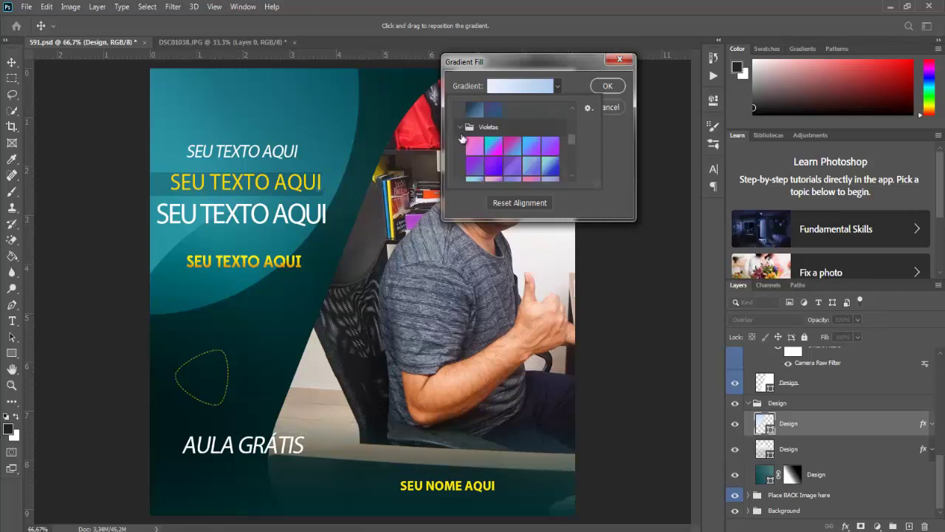
pyautogui.click(472, 145)
pyautogui.click(493, 146)
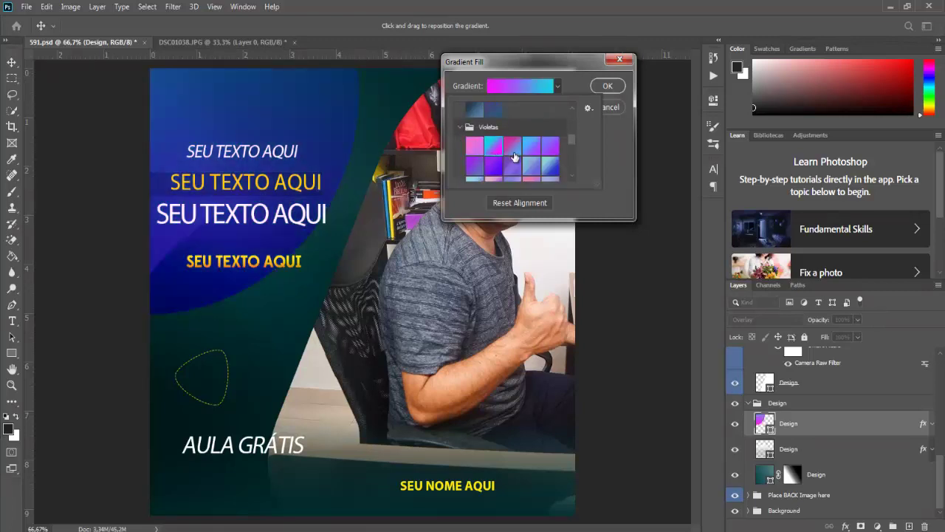
pyautogui.click(513, 146)
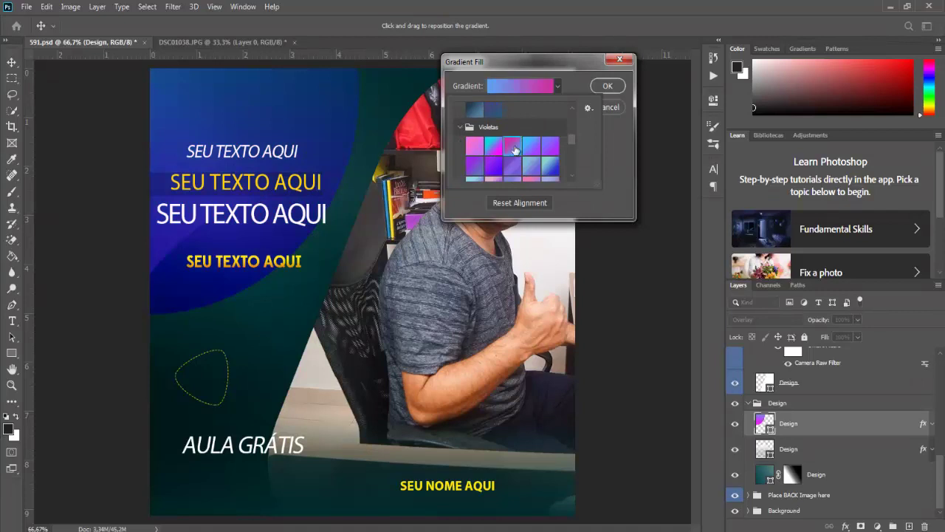
pyautogui.click(573, 86)
pyautogui.click(607, 107)
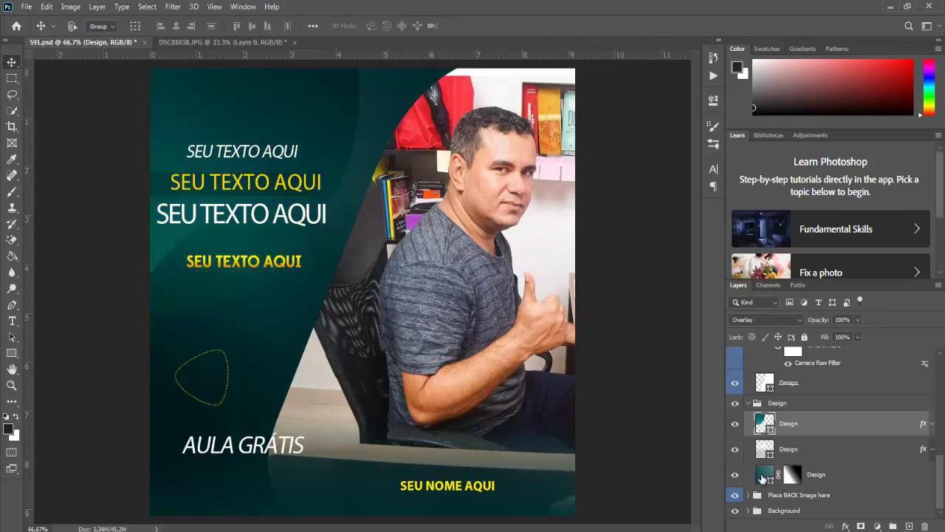
pyautogui.doubleClick(765, 477)
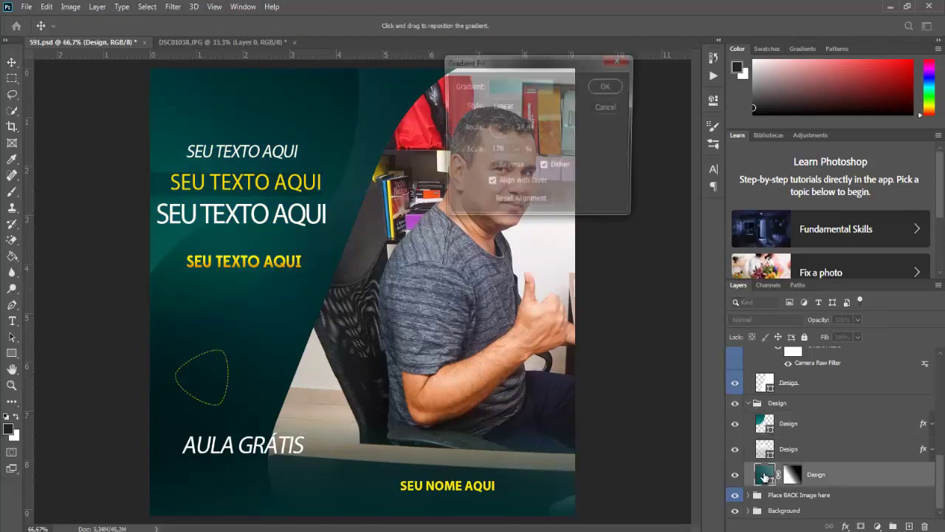
pyautogui.click(558, 87)
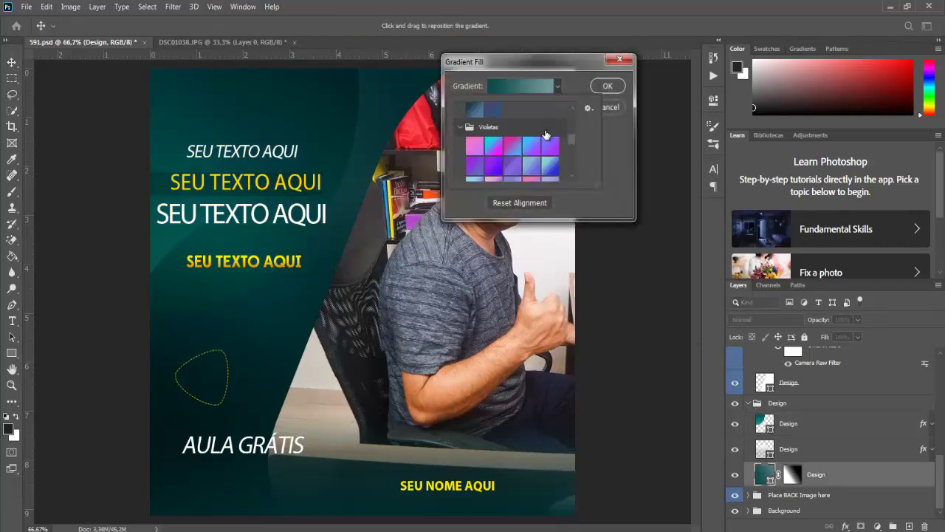
pyautogui.click(530, 142)
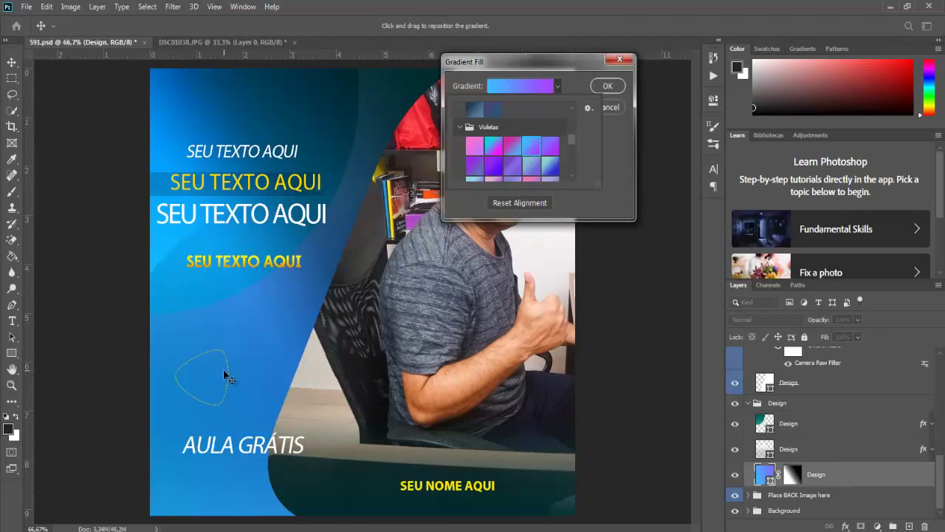
pyautogui.click(606, 110)
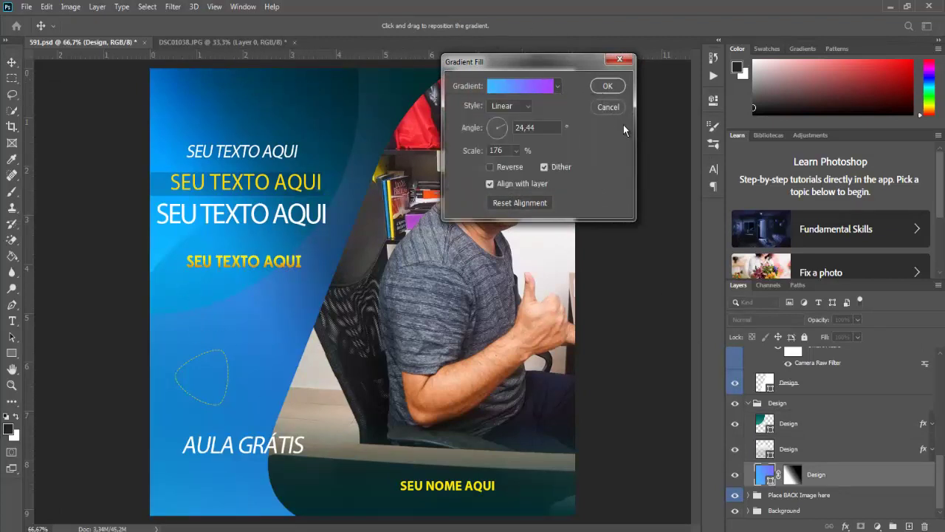
pyautogui.click(558, 87)
pyautogui.scroll(-3, 510, 151)
pyautogui.scroll(-3, 510, 151)
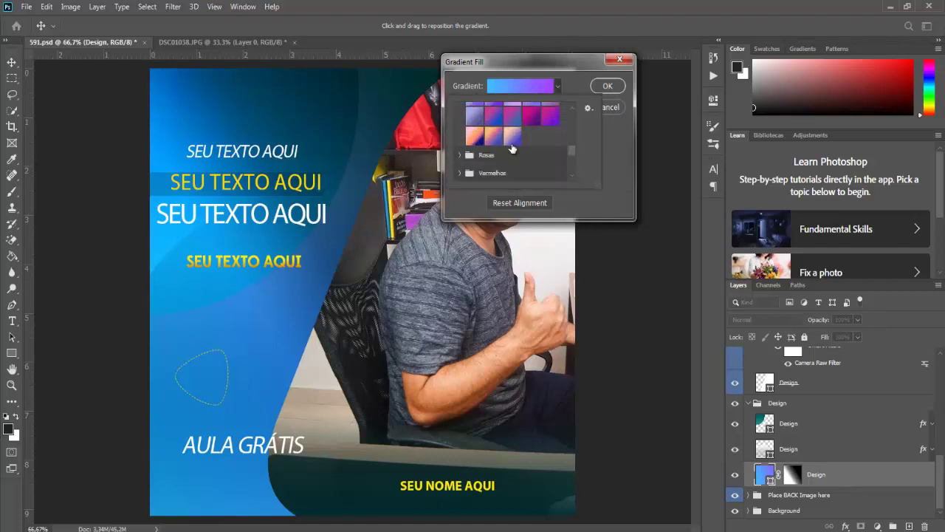
pyautogui.scroll(-2, 508, 153)
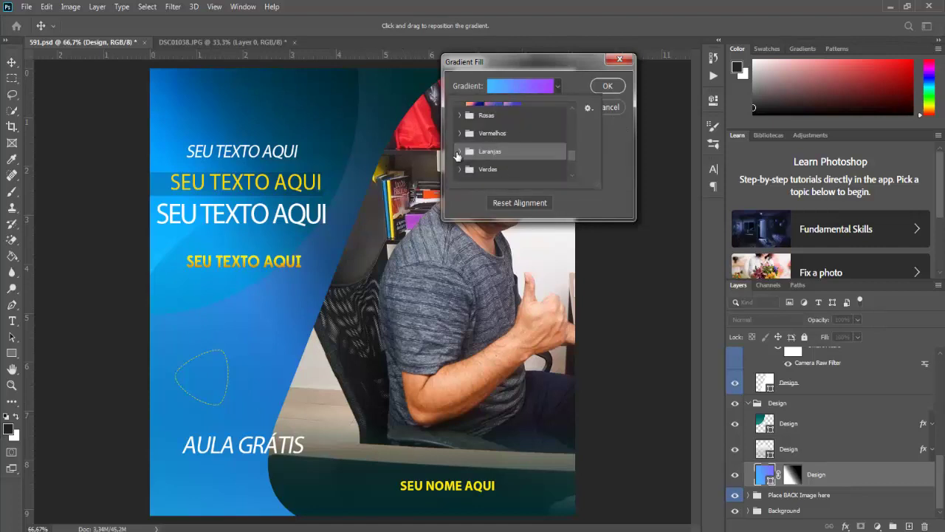
pyautogui.click(469, 152)
pyautogui.click(548, 146)
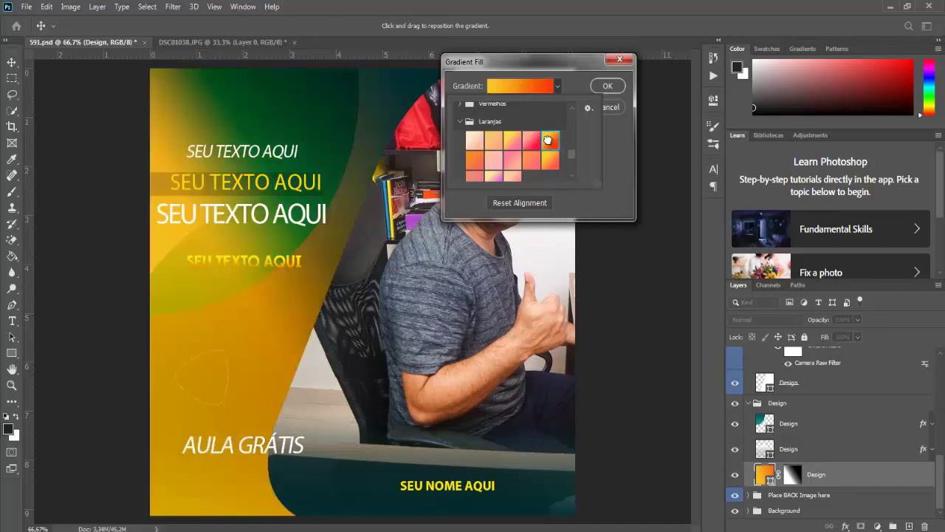
pyautogui.scroll(-1, 547, 147)
pyautogui.click(531, 150)
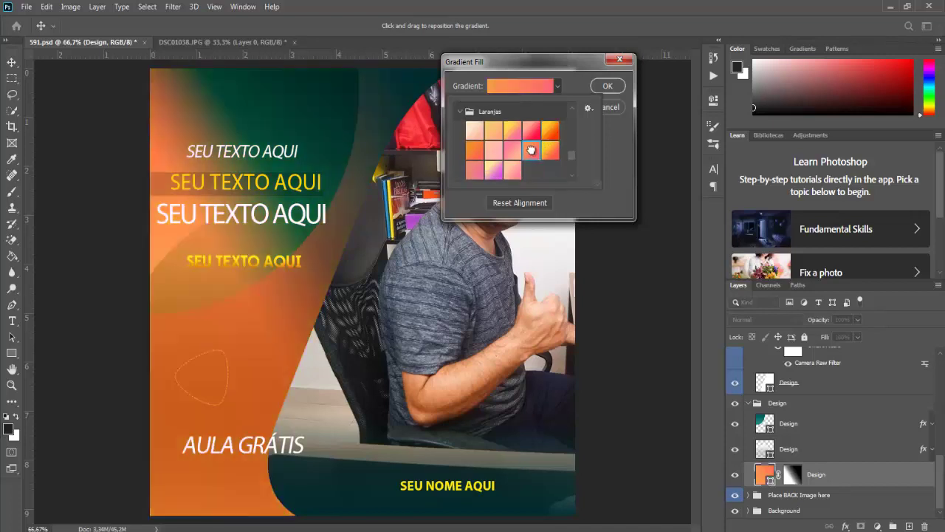
pyautogui.click(612, 107)
pyautogui.click(612, 109)
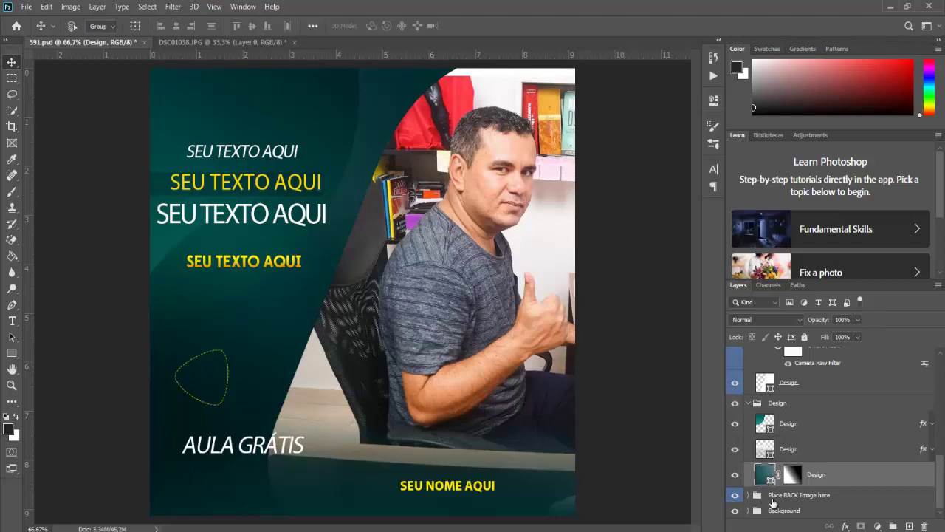
# Step: Add a Color Overlay effect to the Design layer in the Place BACK Image here group
pyautogui.click(749, 495)
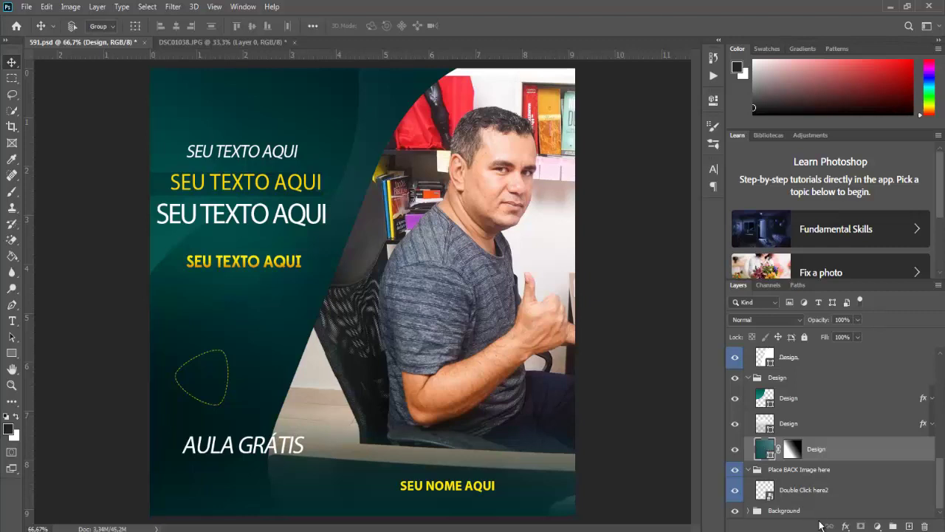
pyautogui.click(846, 526)
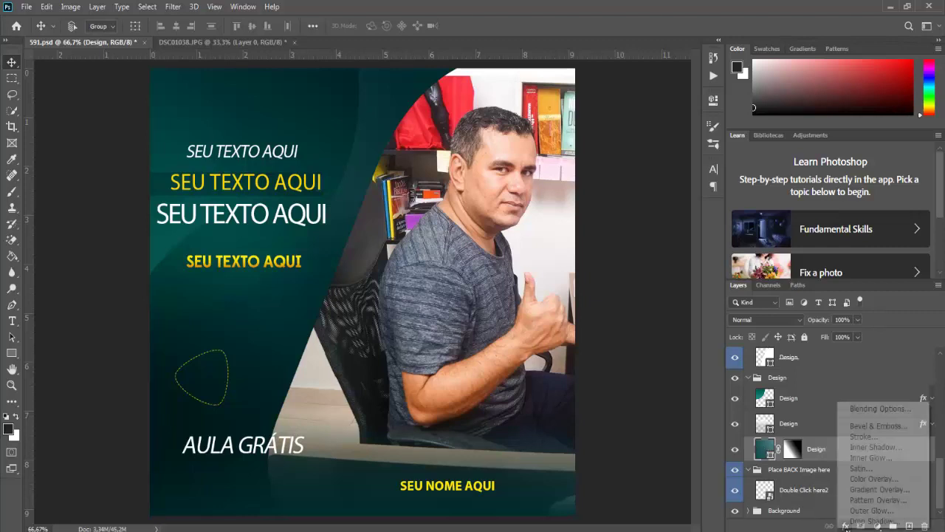
pyautogui.click(870, 478)
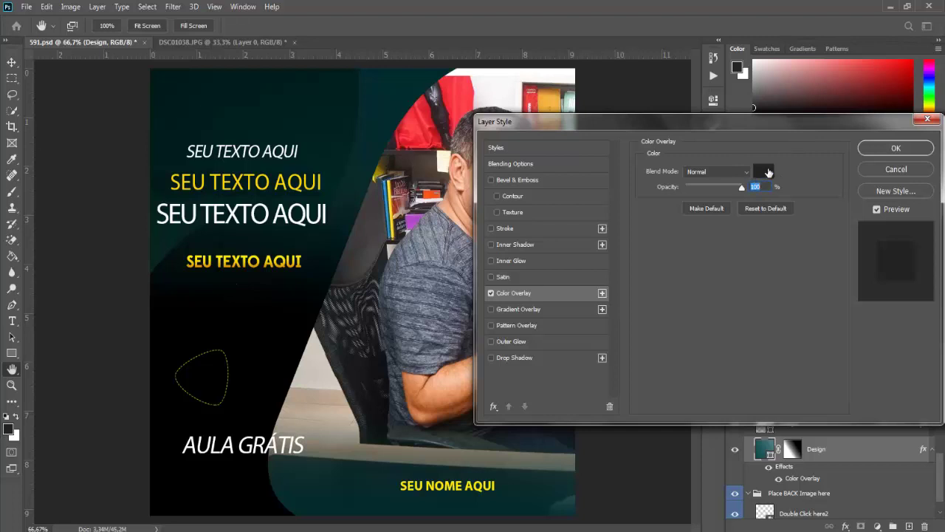
# Step: Try red, green, yellow, crimson and deep purple as the overlay colour
pyautogui.click(765, 171)
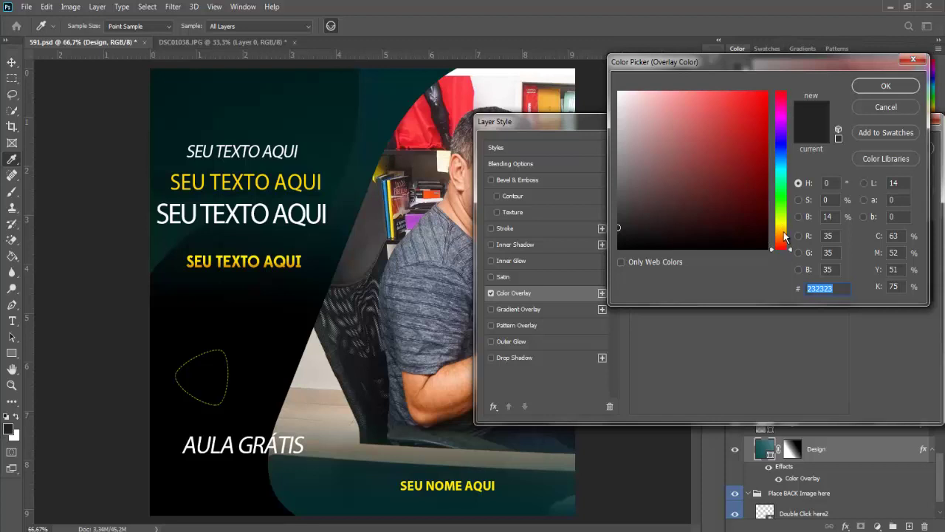
pyautogui.click(757, 127)
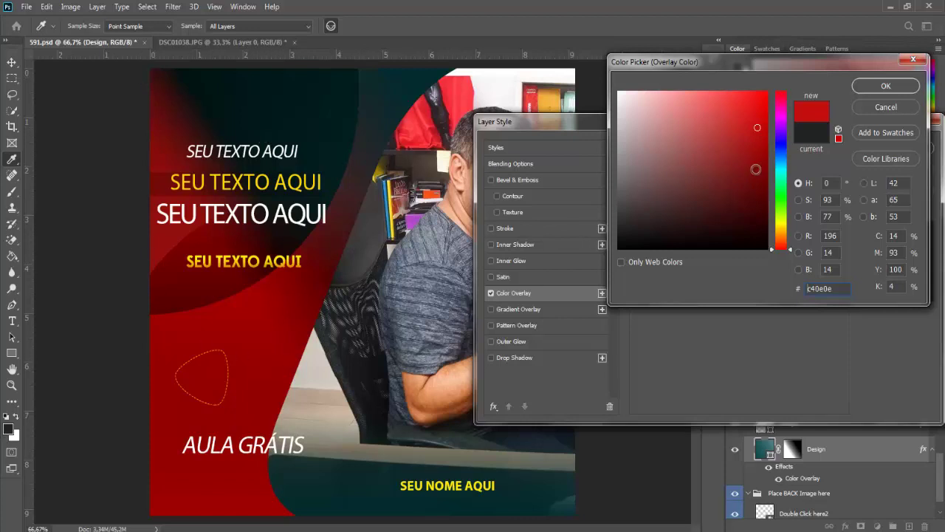
pyautogui.click(783, 198)
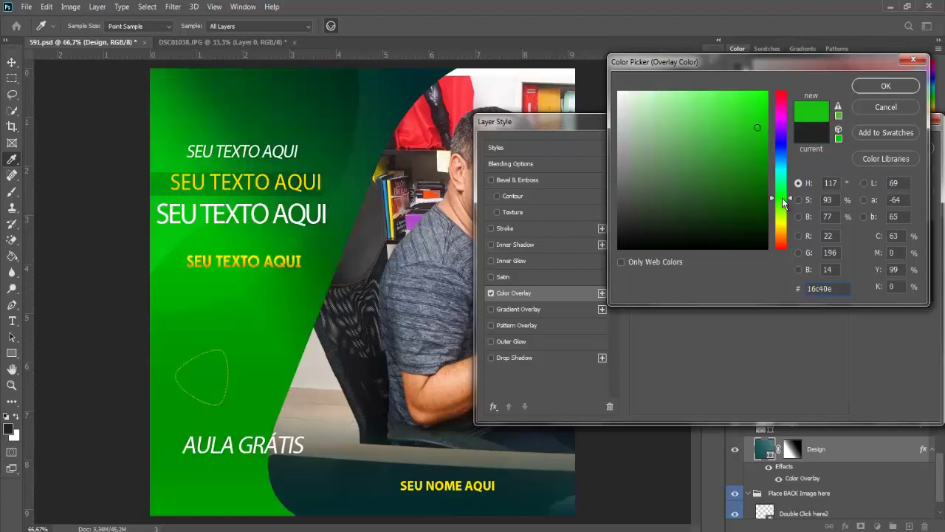
pyautogui.click(784, 229)
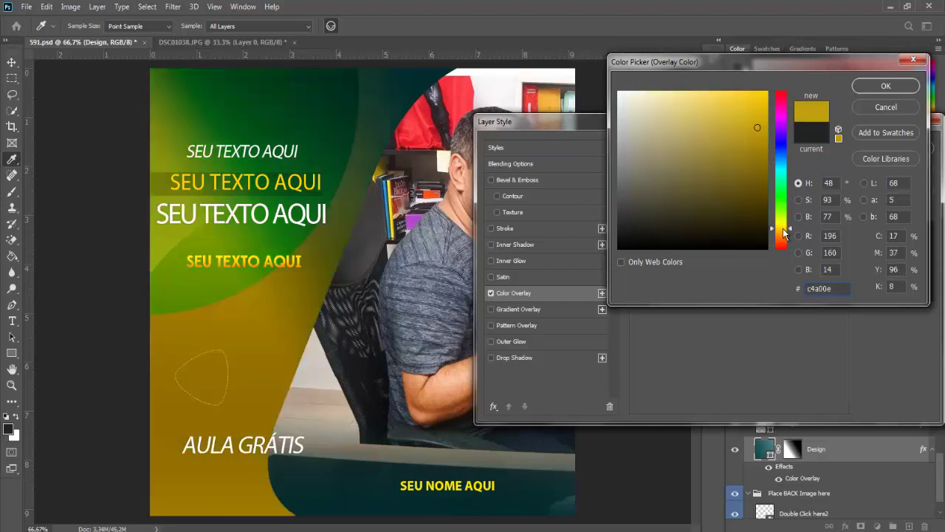
pyautogui.click(783, 245)
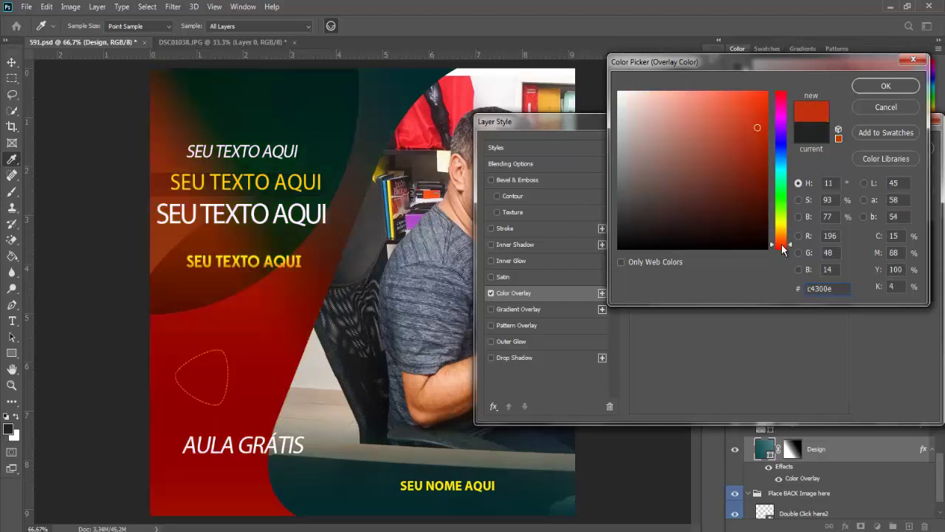
pyautogui.moveTo(784, 144); pyautogui.dragTo(783, 100)
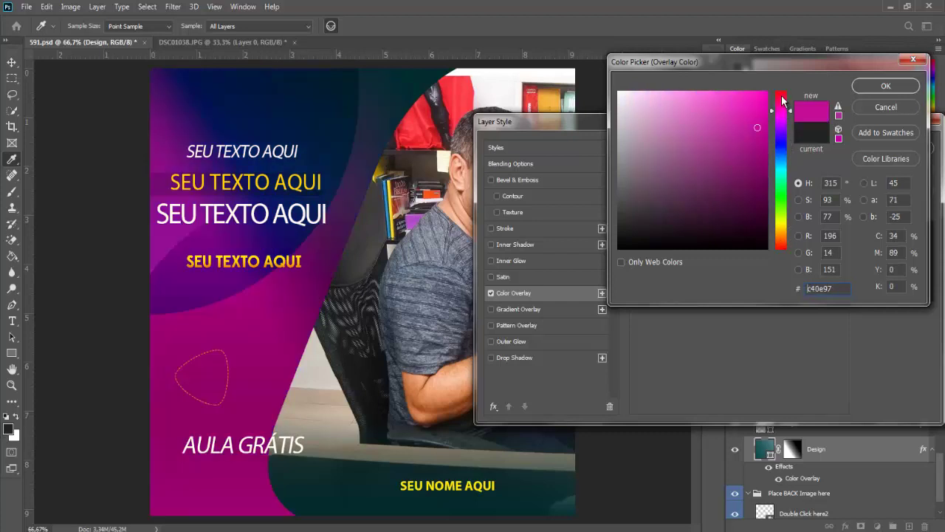
pyautogui.click(783, 111)
pyautogui.click(759, 188)
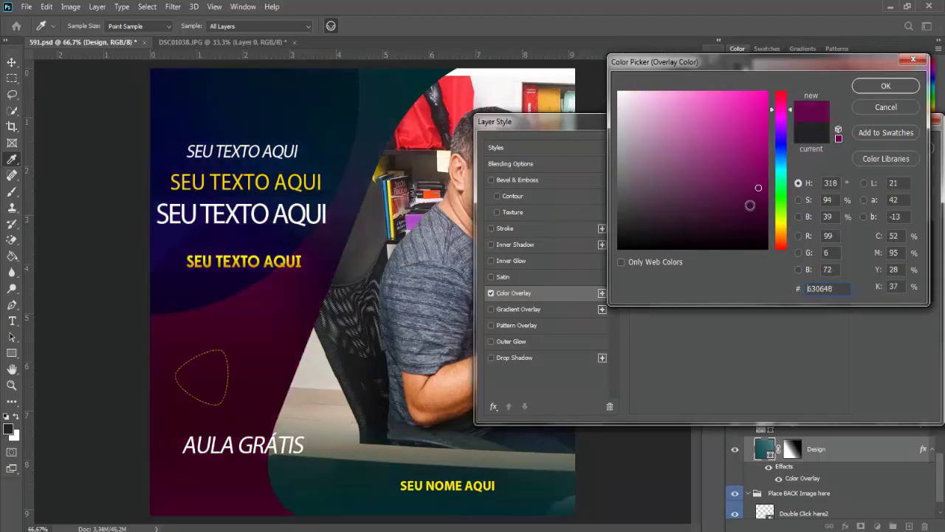
# Step: Settle the overlay colour on bright yellow ffc001 and confirm it
pyautogui.click(758, 209)
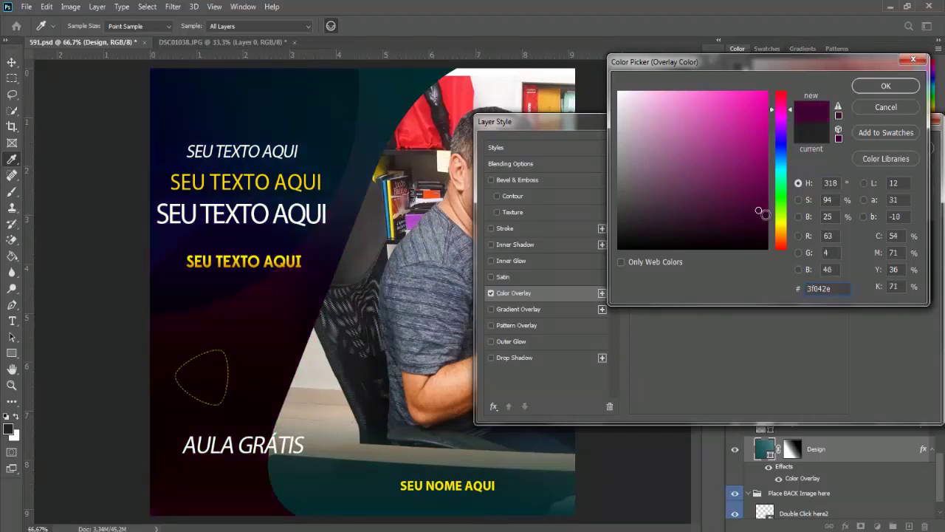
pyautogui.click(782, 242)
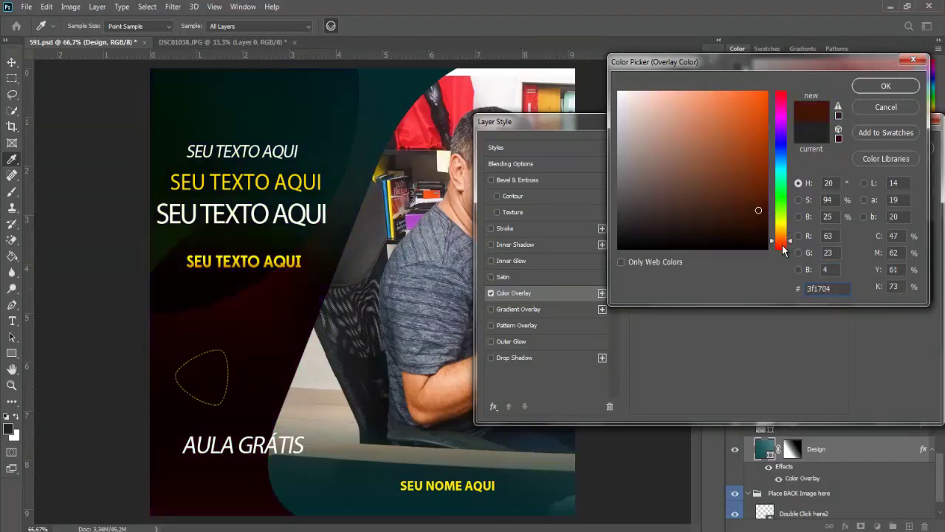
pyautogui.moveTo(783, 244); pyautogui.dragTo(783, 243)
pyautogui.moveTo(761, 196); pyautogui.dragTo(760, 135)
pyautogui.moveTo(761, 100); pyautogui.dragTo(752, 181)
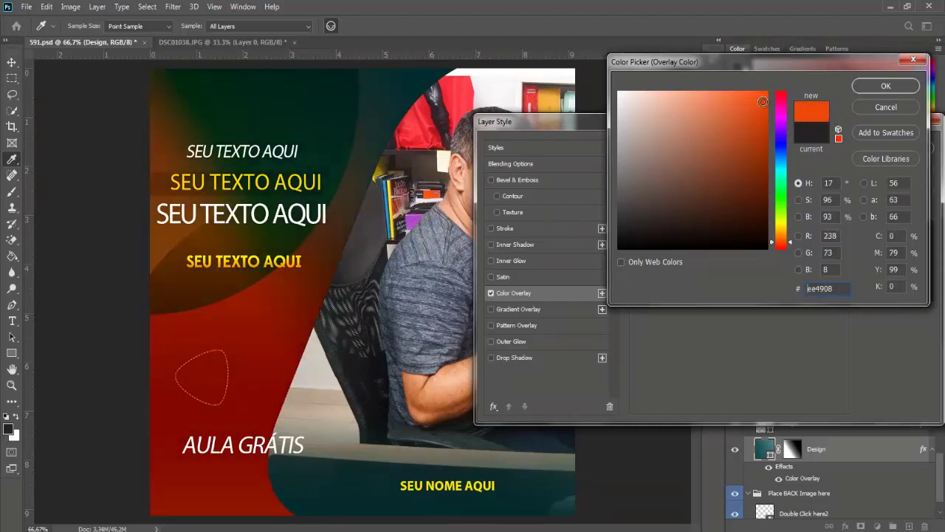
pyautogui.moveTo(783, 214); pyautogui.dragTo(783, 235)
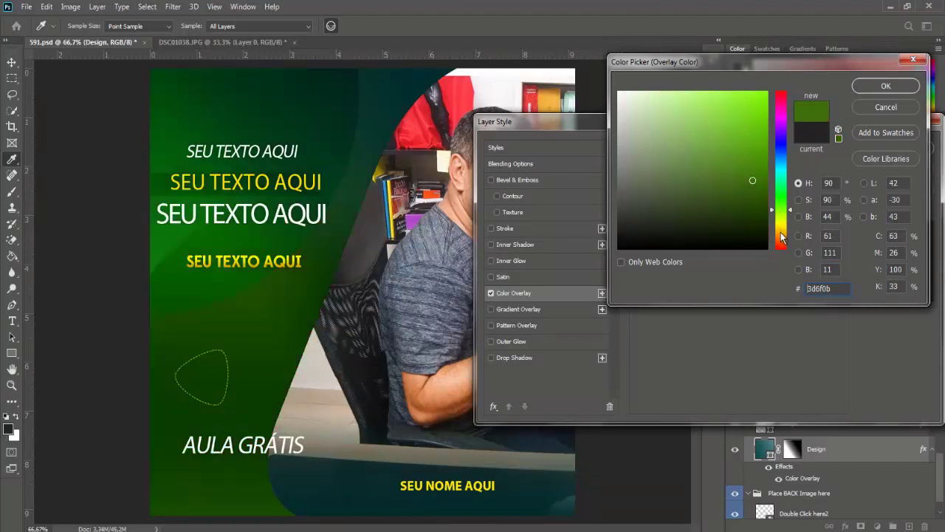
pyautogui.moveTo(764, 185); pyautogui.dragTo(768, 94)
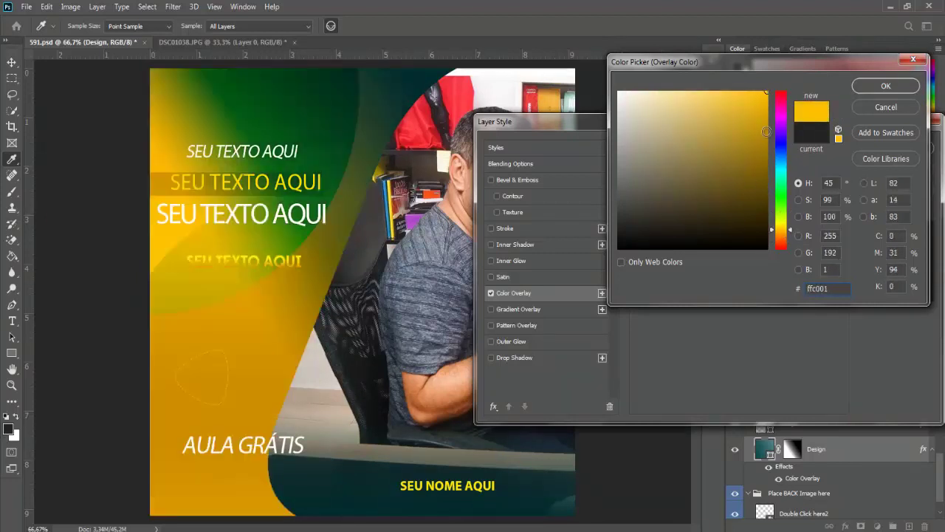
pyautogui.click(876, 90)
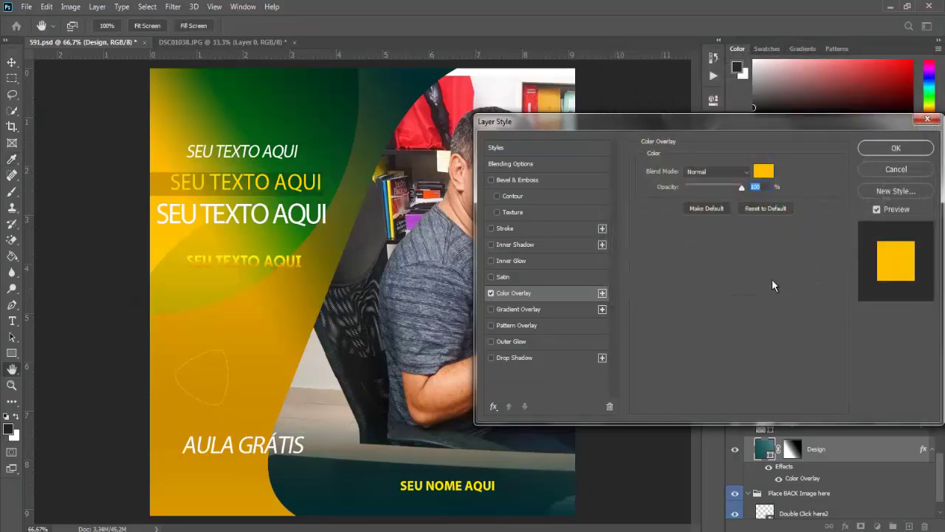
# Step: Copy the ffc001 hex value and apply the yellow Color Overlay
pyautogui.click(764, 171)
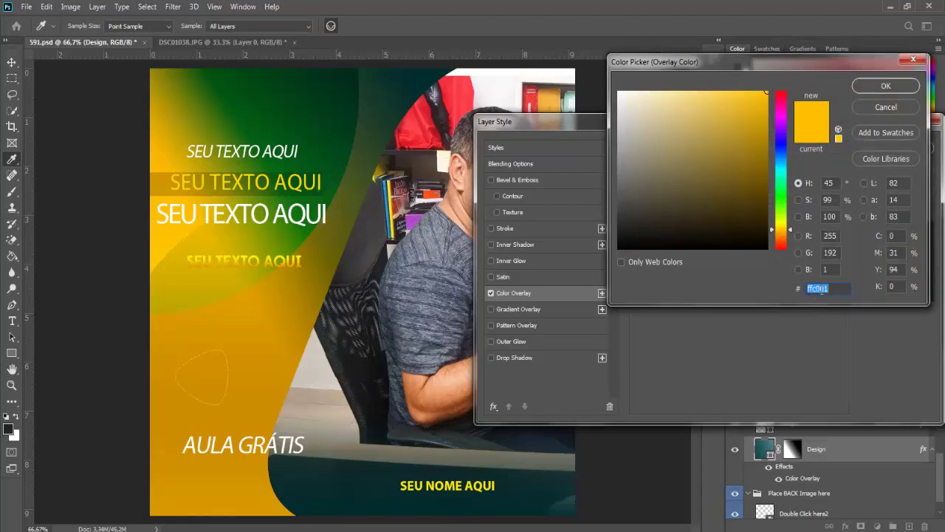
pyautogui.rightClick(822, 289)
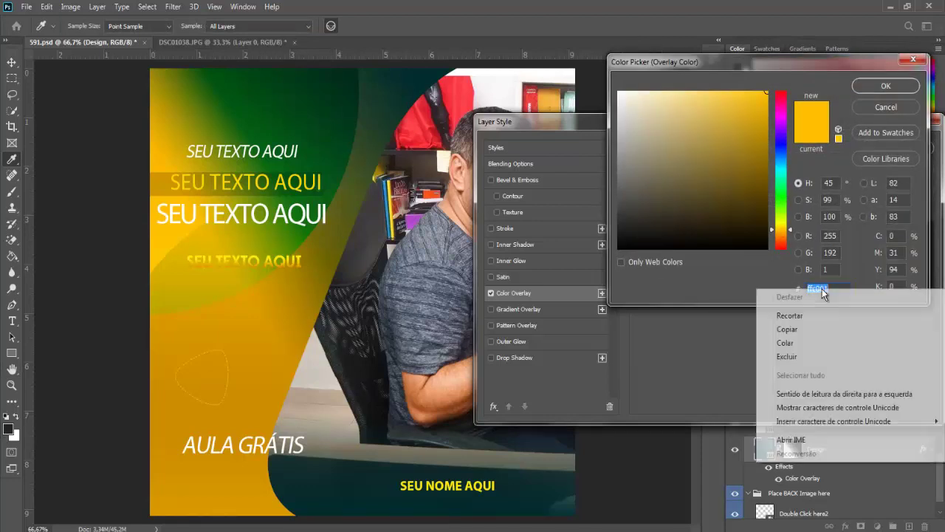
pyautogui.click(787, 329)
pyautogui.click(883, 89)
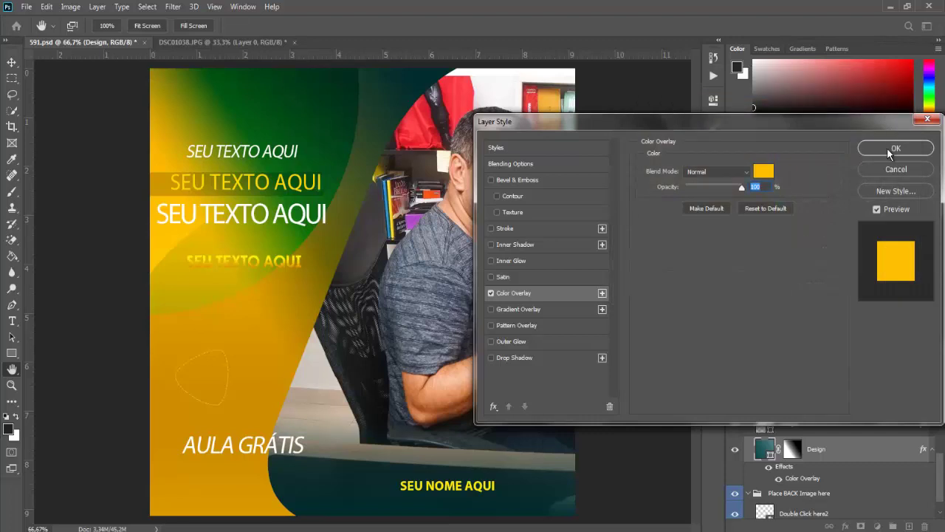
pyautogui.click(880, 149)
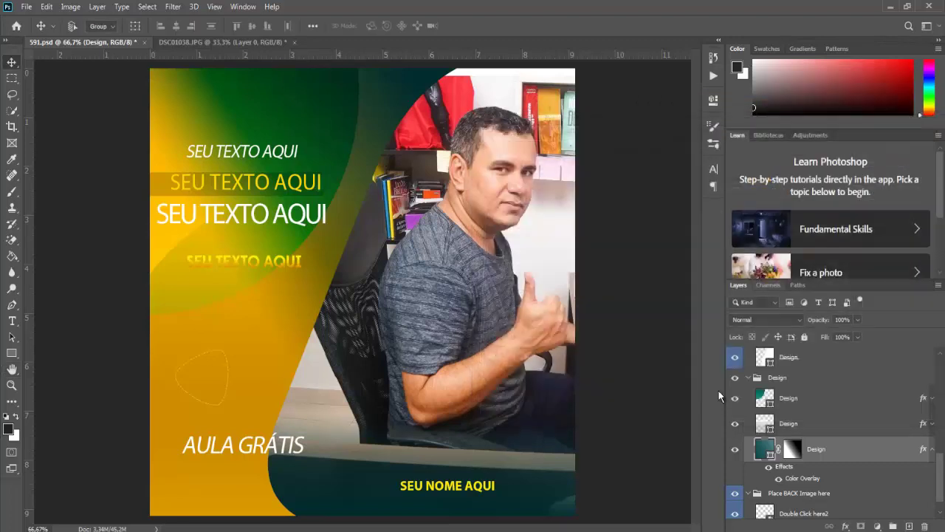
# Step: Add a Color Overlay to the upper Design layer, pasting in yellow ffc001
pyautogui.click(765, 399)
pyautogui.click(846, 526)
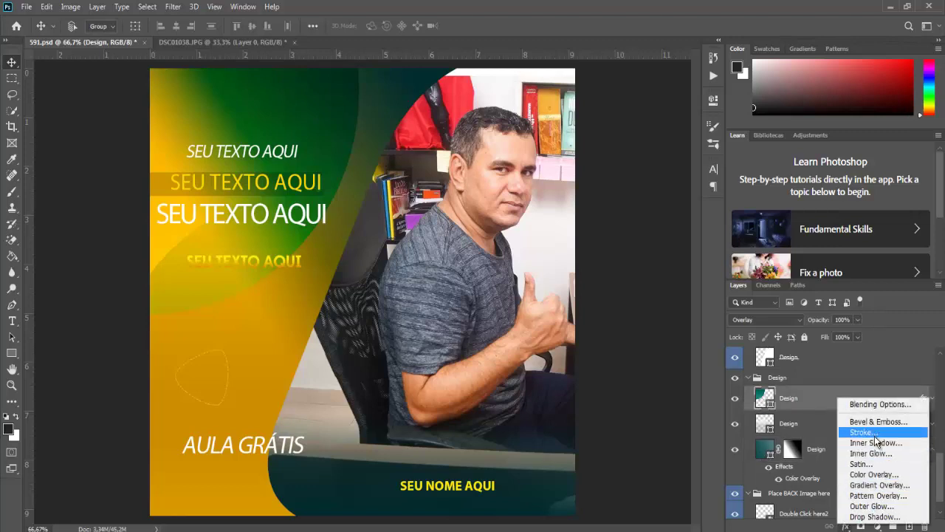
pyautogui.click(879, 474)
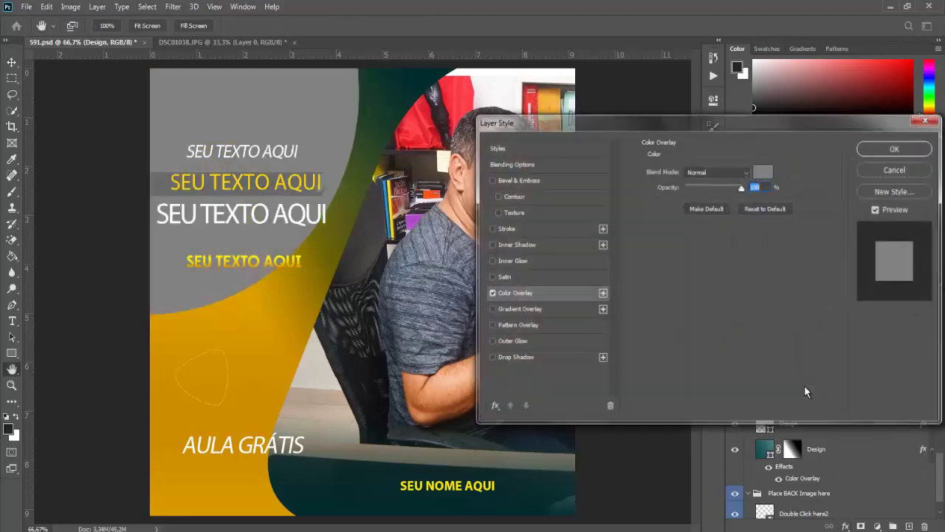
pyautogui.click(762, 174)
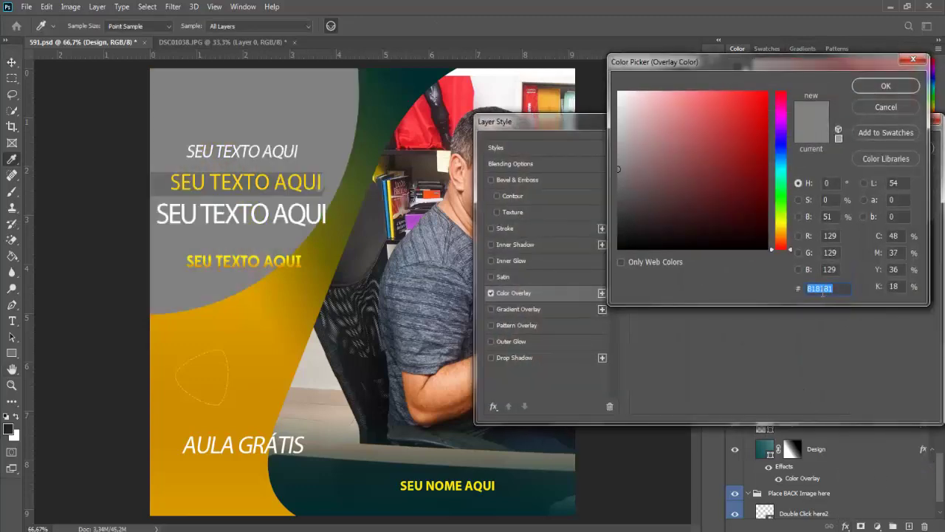
pyautogui.rightClick(818, 286)
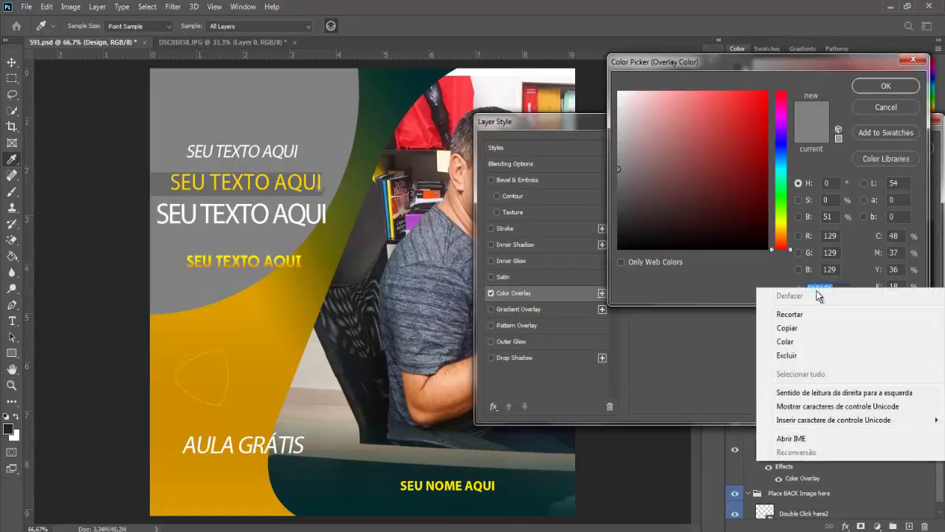
pyautogui.click(794, 342)
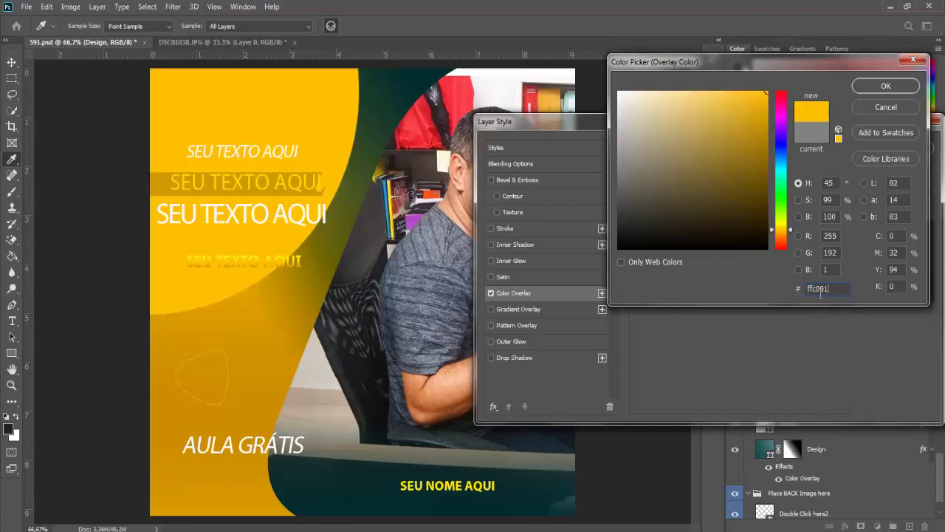
# Step: Darken the overlay to dark brown 341004 and apply it
pyautogui.click(761, 187)
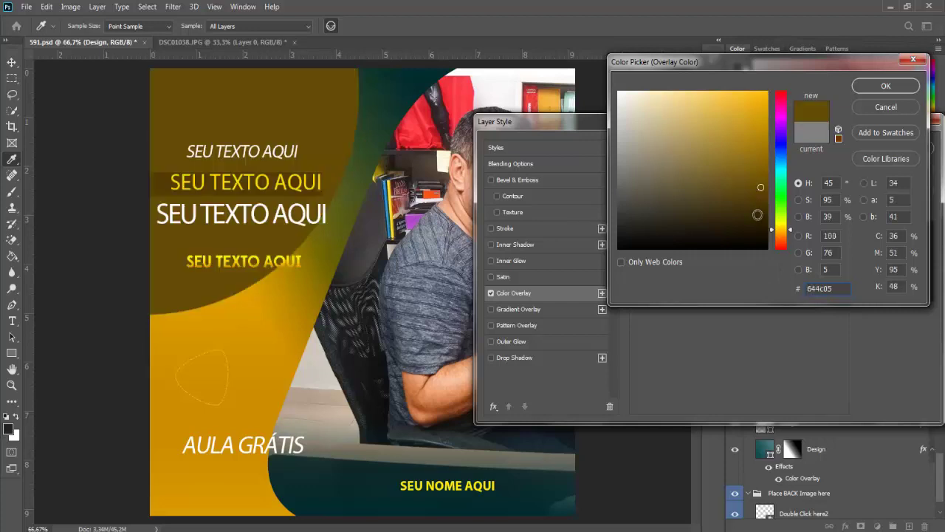
pyautogui.click(757, 216)
pyautogui.click(782, 242)
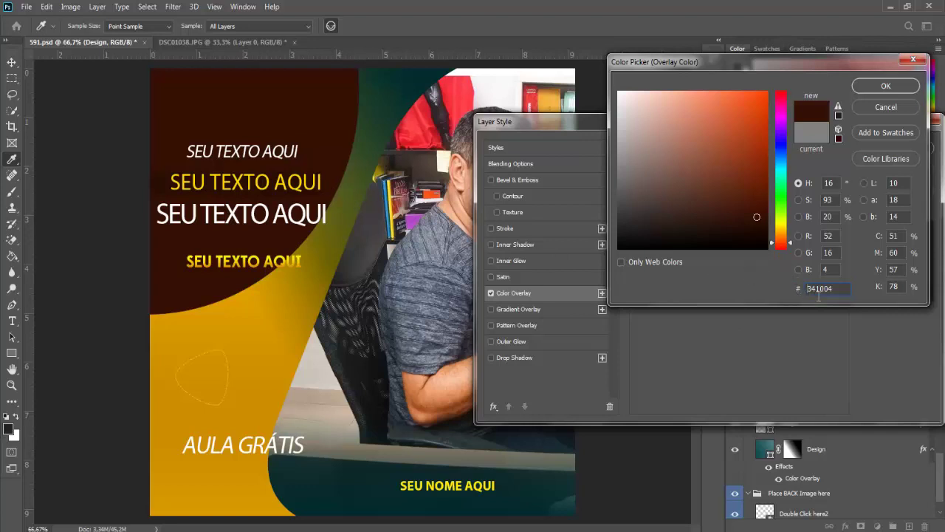
pyautogui.click(886, 86)
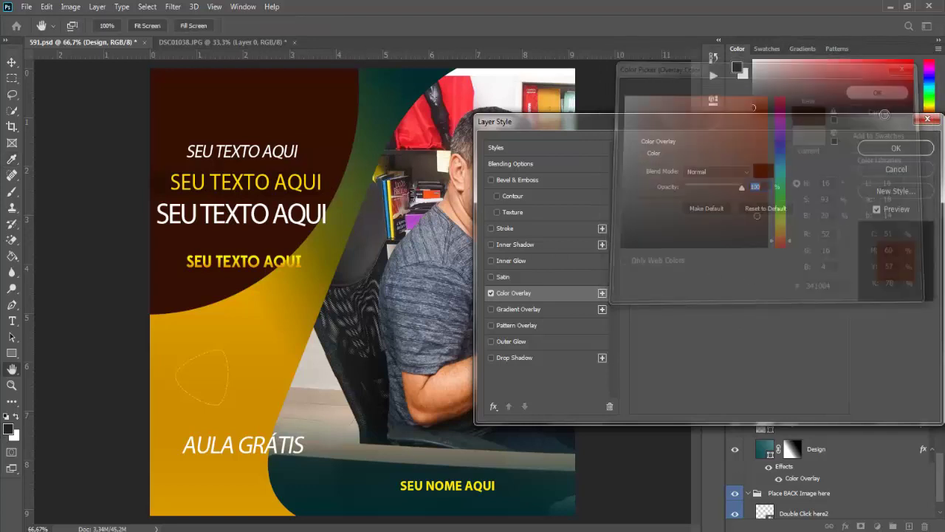
pyautogui.click(896, 148)
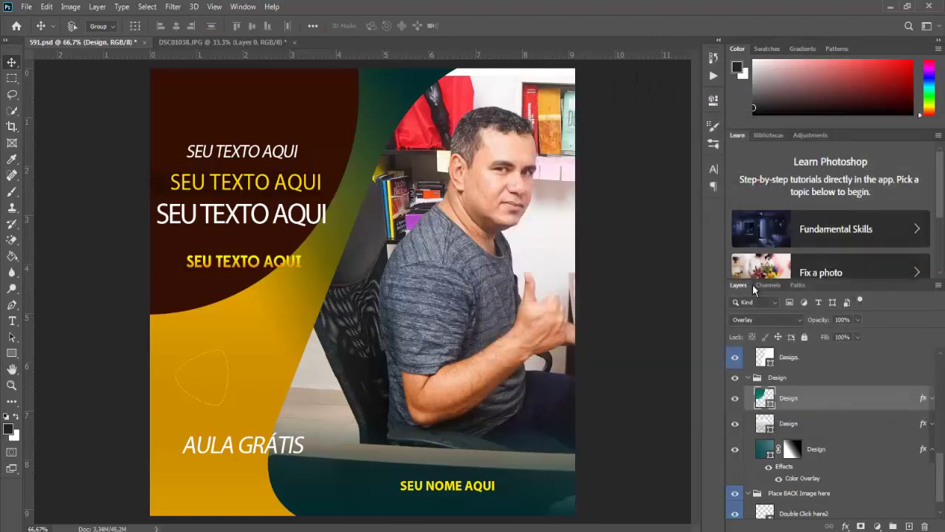
# Step: Select the BG fill layer from the canvas and set its colour to dark brown 2e0b00
pyautogui.rightClick(406, 93)
pyautogui.click(431, 100)
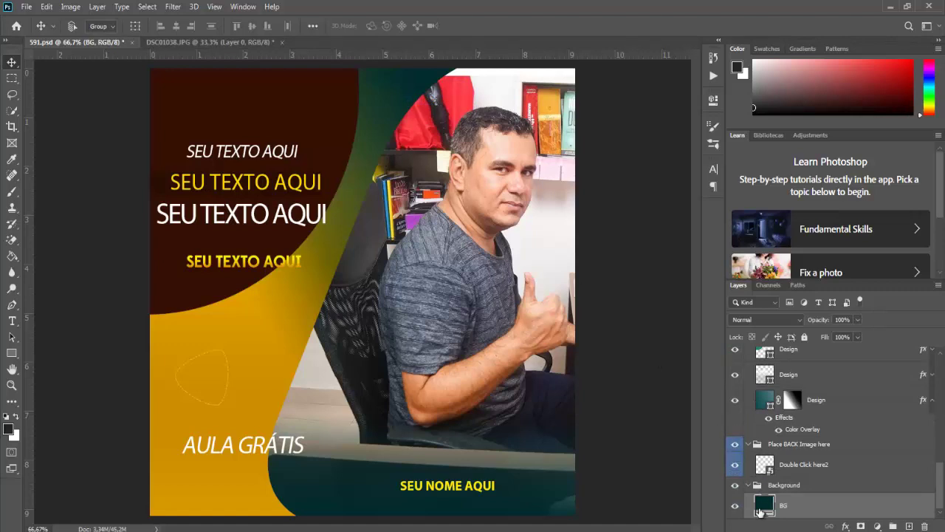
pyautogui.doubleClick(762, 507)
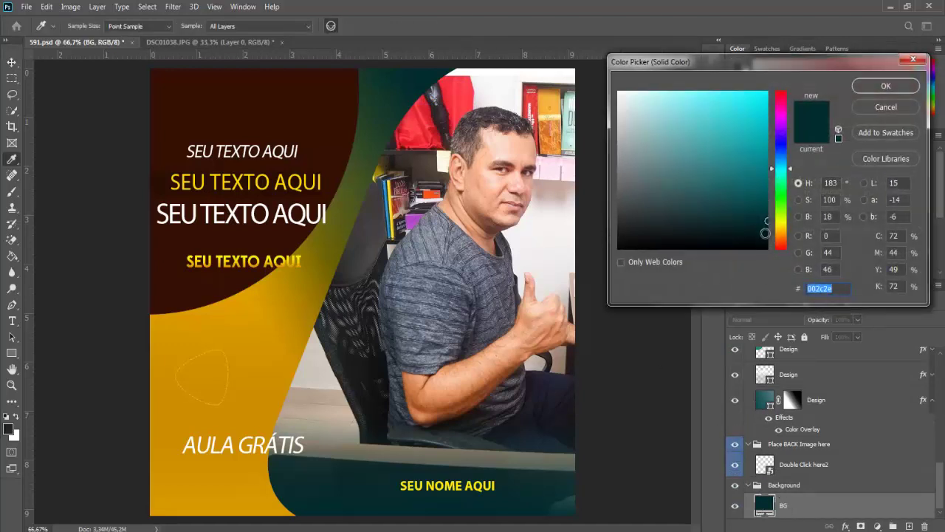
pyautogui.moveTo(784, 205); pyautogui.dragTo(785, 248)
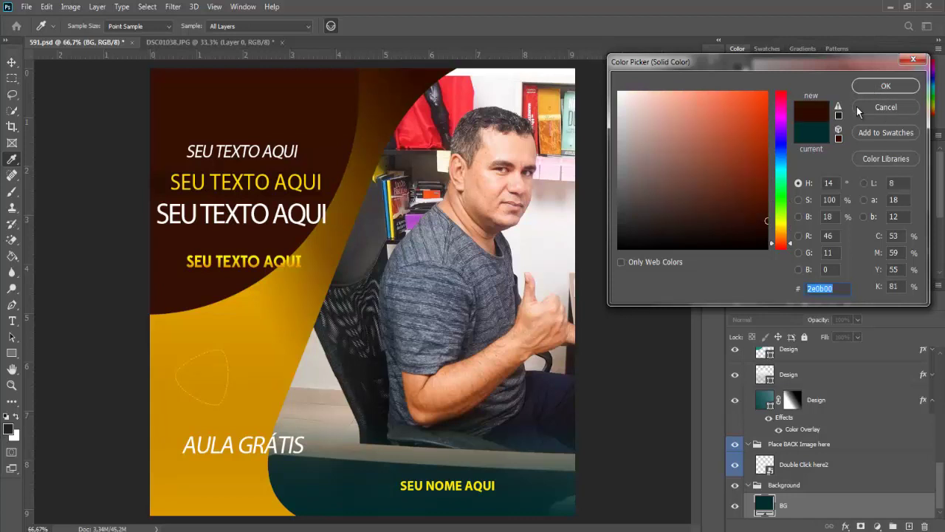
pyautogui.click(885, 86)
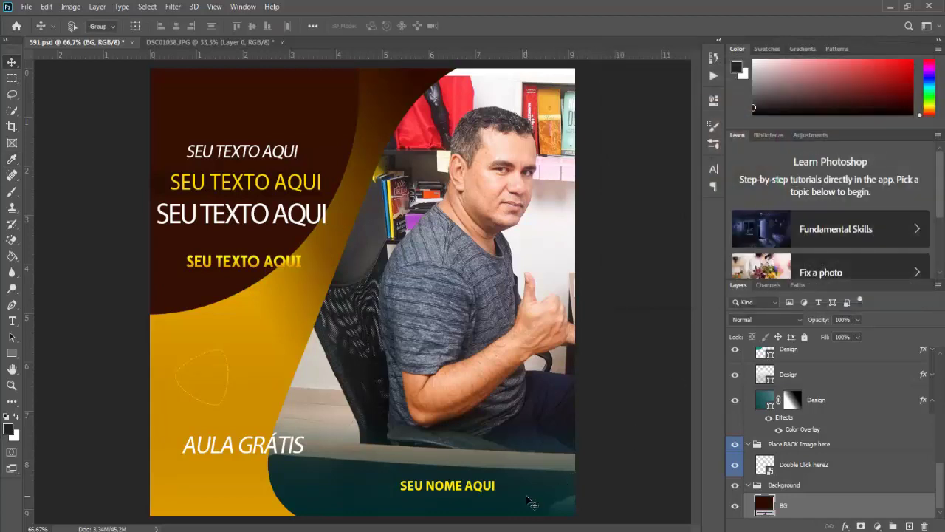
pyautogui.rightClick(341, 499)
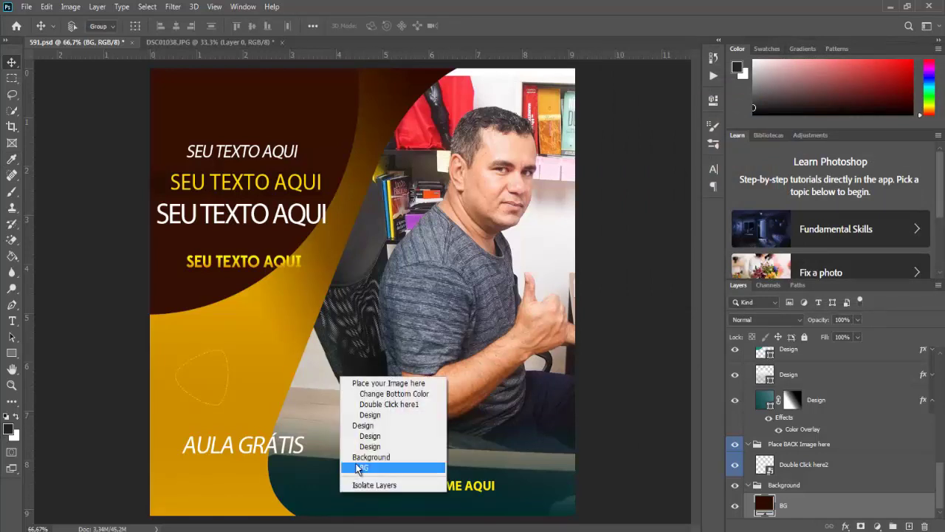
# Step: Unlock the Change Bottom Color fill layer and set its colour to dark brown #2d1c00
pyautogui.click(398, 395)
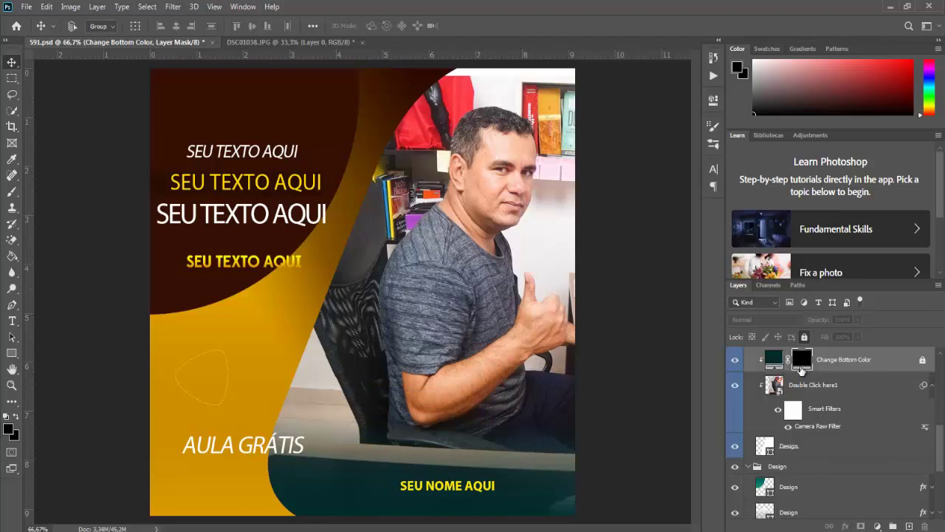
pyautogui.click(923, 360)
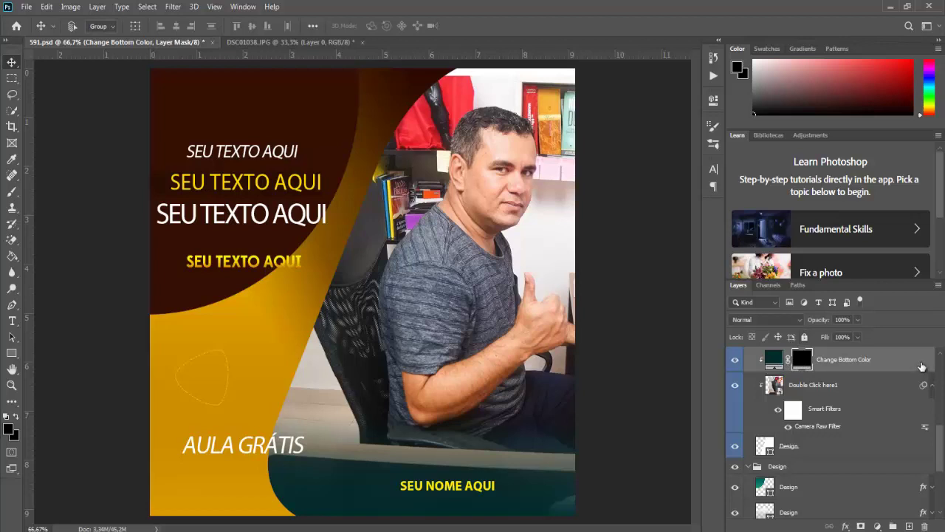
pyautogui.doubleClick(771, 358)
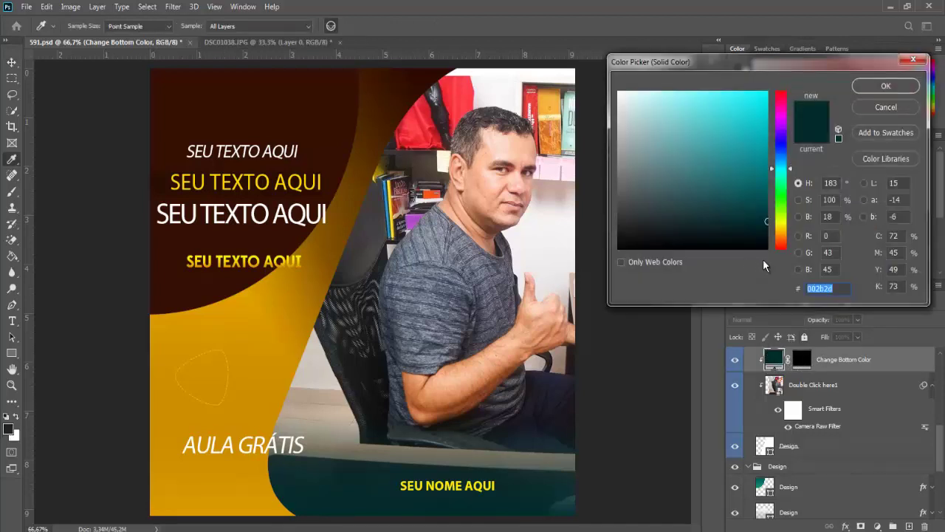
pyautogui.click(785, 228)
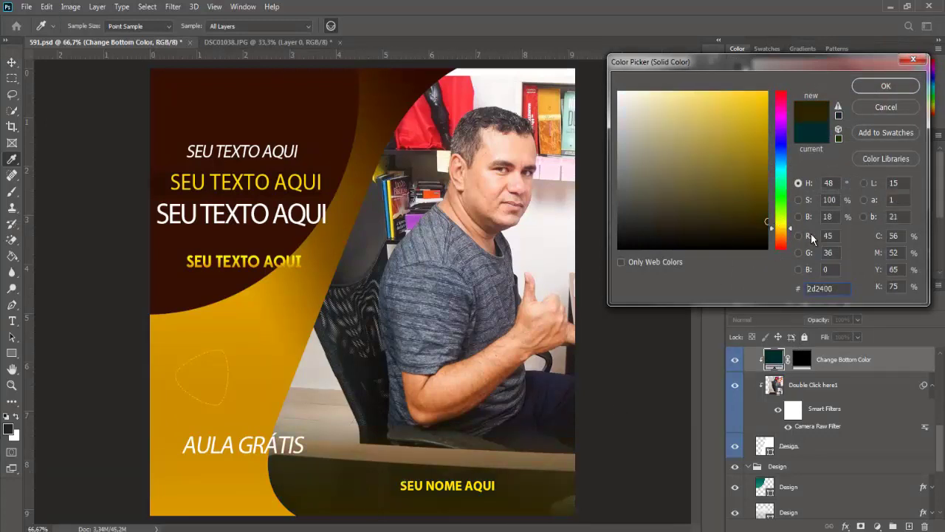
pyautogui.click(775, 234)
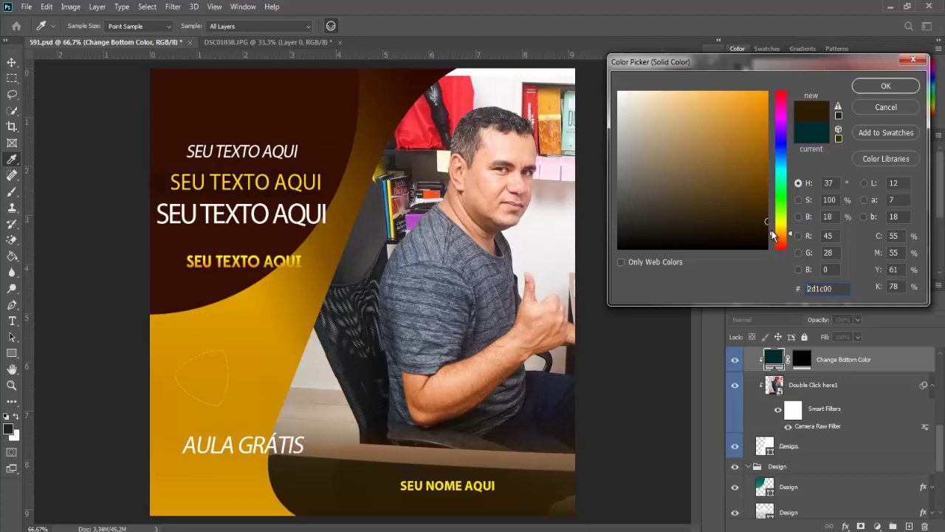
pyautogui.click(880, 90)
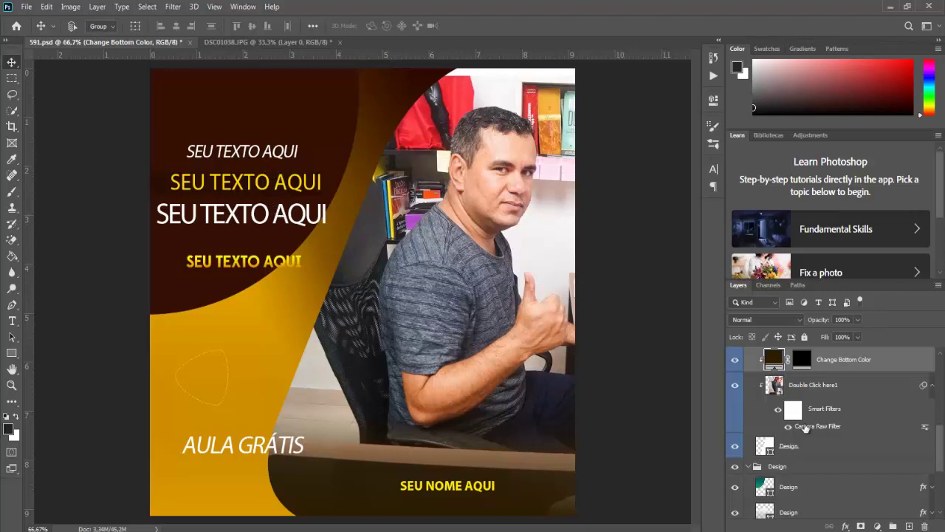
pyautogui.scroll(2, 806, 428)
pyautogui.scroll(-3, 753, 422)
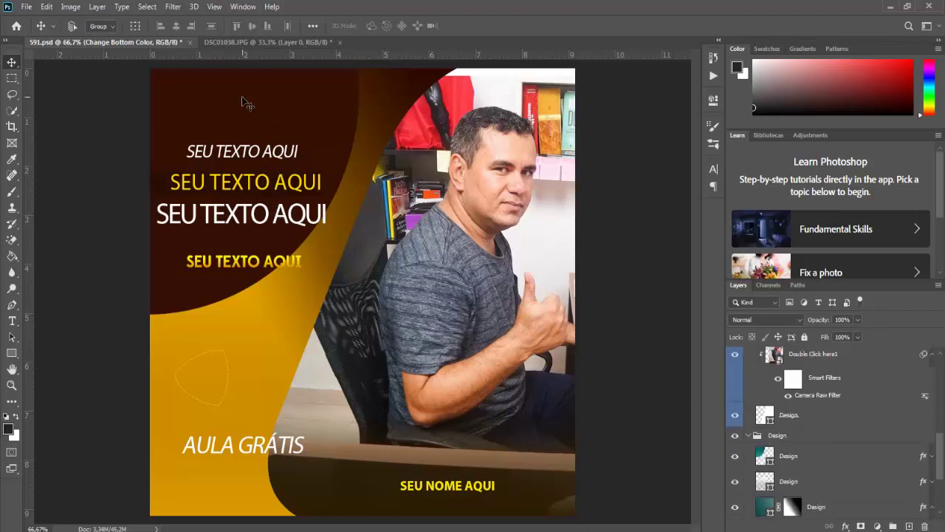
# Step: Give the upper Design shape a reddish-brown #8f2c0a Color Overlay
pyautogui.click(761, 458)
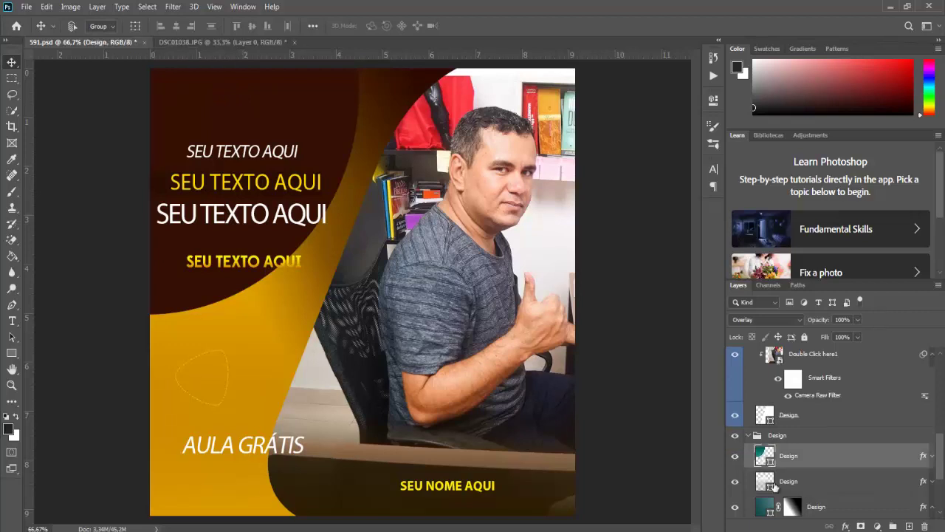
pyautogui.click(846, 526)
pyautogui.click(868, 479)
pyautogui.click(761, 168)
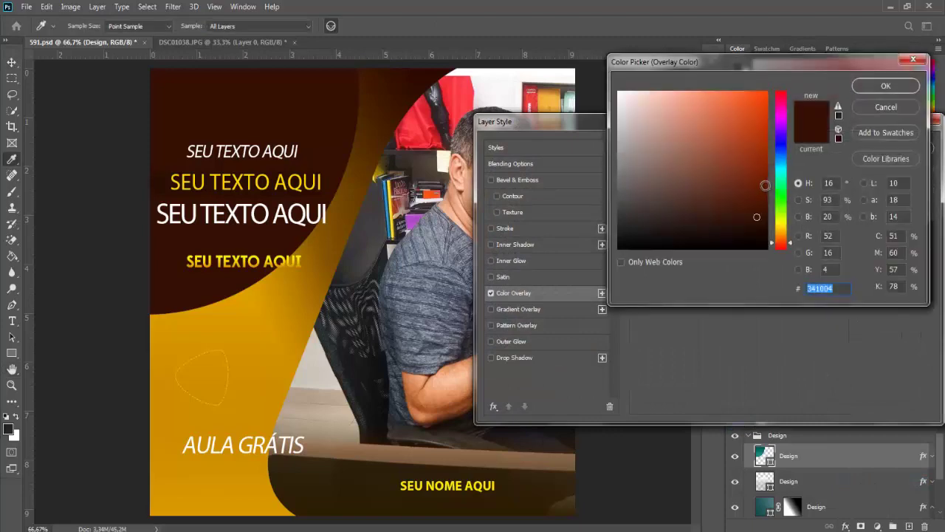
pyautogui.click(757, 160)
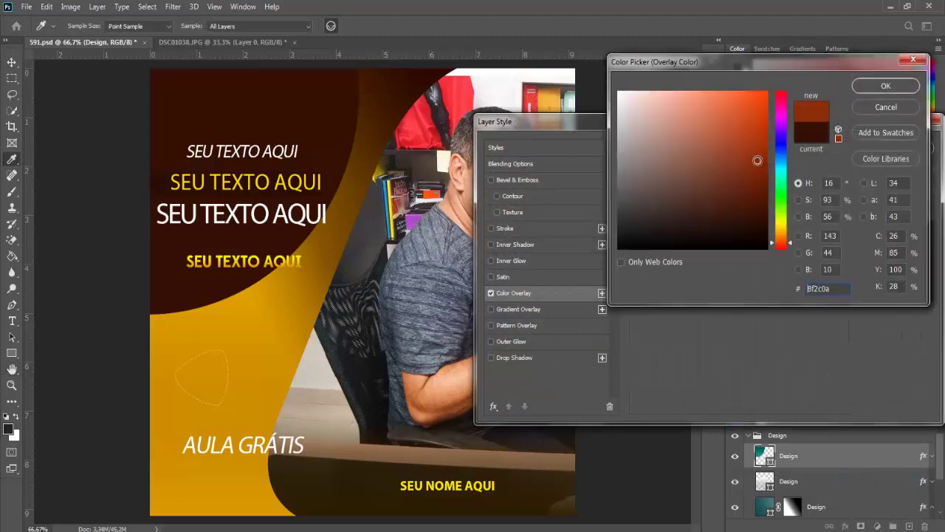
pyautogui.click(886, 86)
pyautogui.click(886, 148)
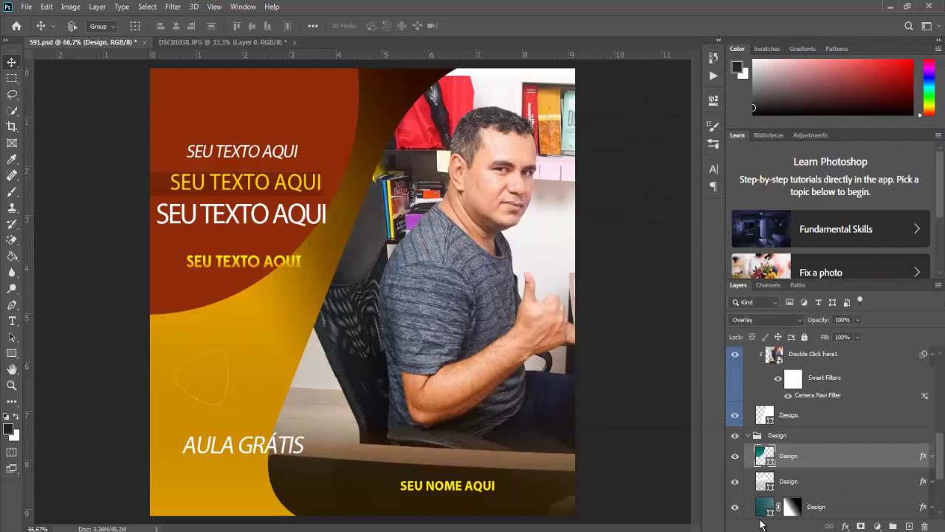
pyautogui.click(766, 489)
# Step: Change the bottom masked Design layer's Color Overlay from yellow to dark brown #401603
pyautogui.scroll(-2, 780, 487)
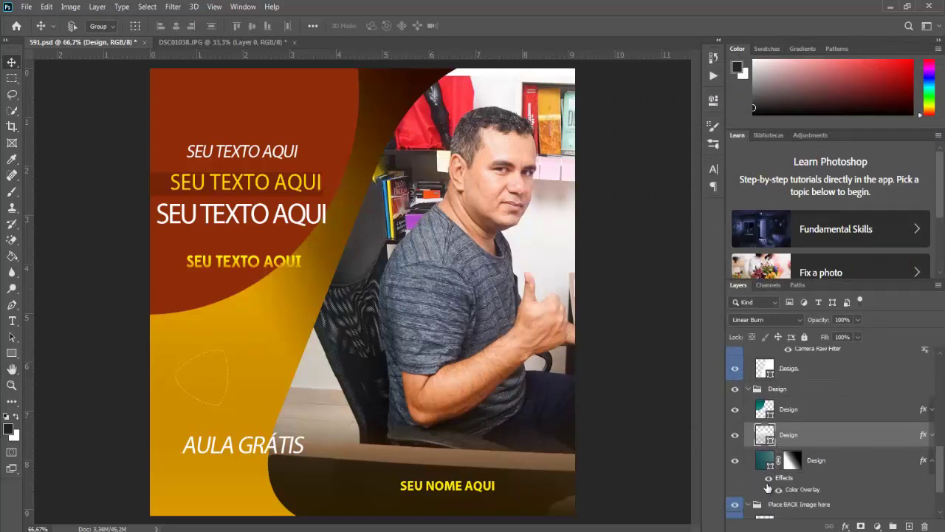
pyautogui.click(769, 461)
pyautogui.click(845, 525)
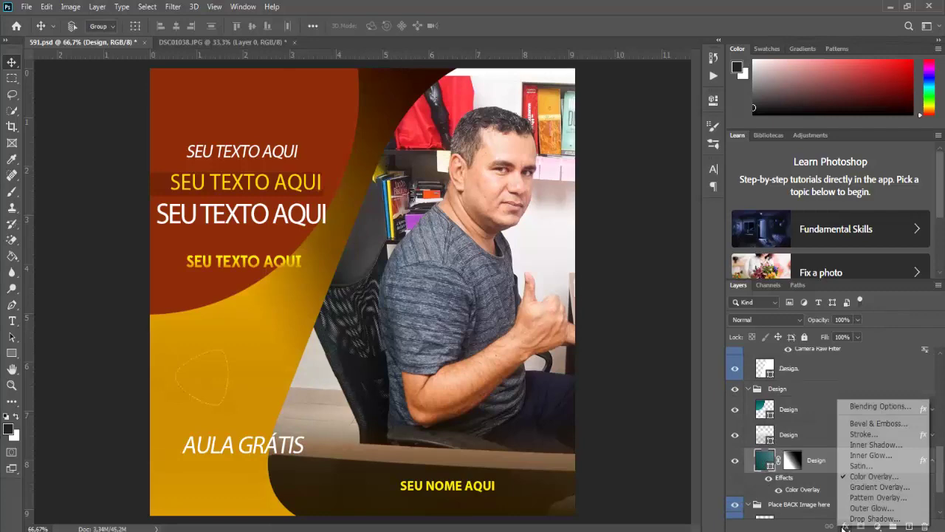
pyautogui.click(873, 476)
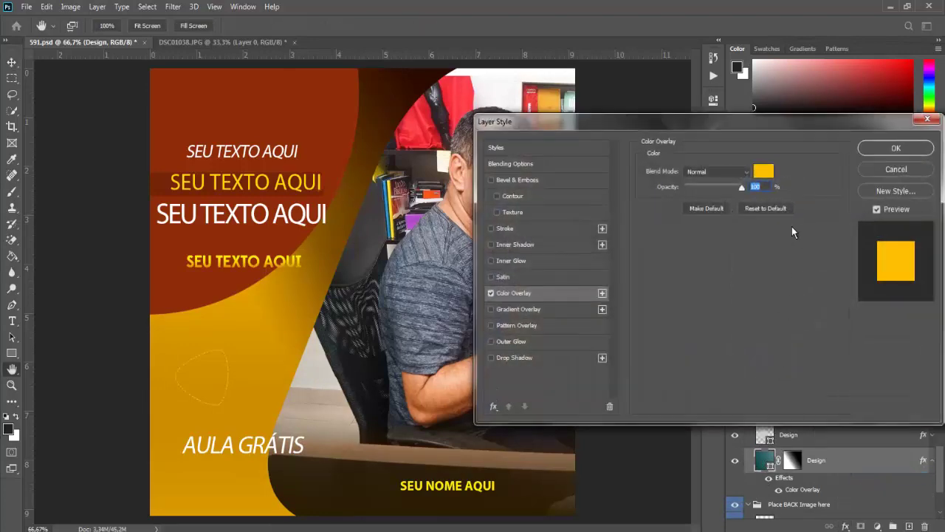
pyautogui.click(763, 171)
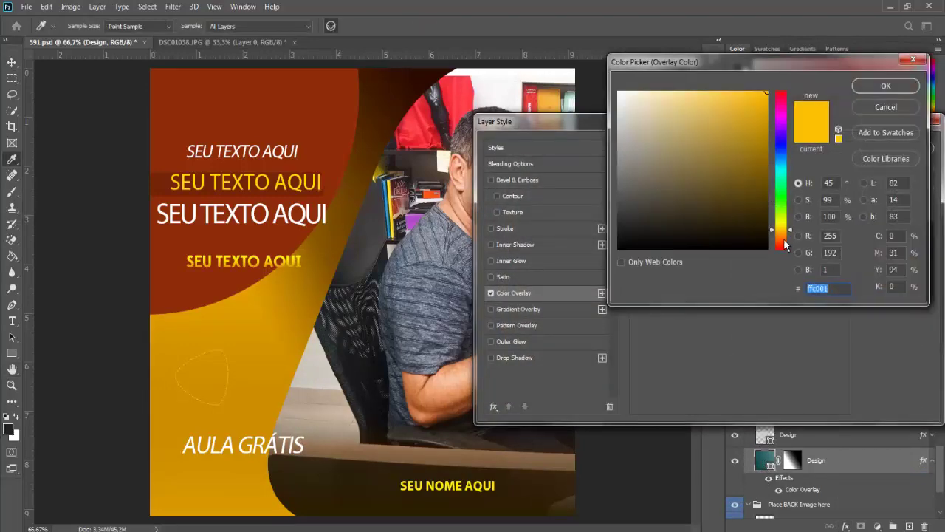
pyautogui.moveTo(785, 246); pyautogui.dragTo(785, 240)
pyautogui.click(760, 210)
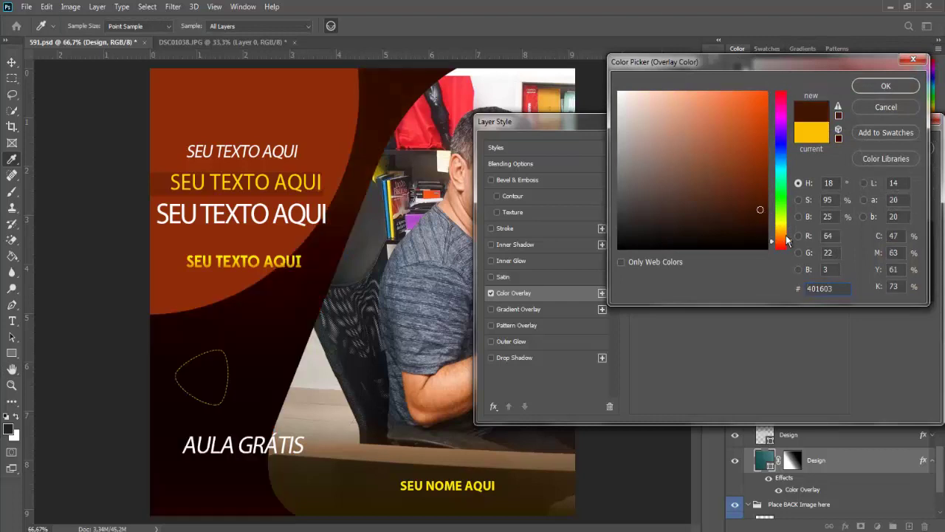
pyautogui.click(886, 86)
pyautogui.click(870, 156)
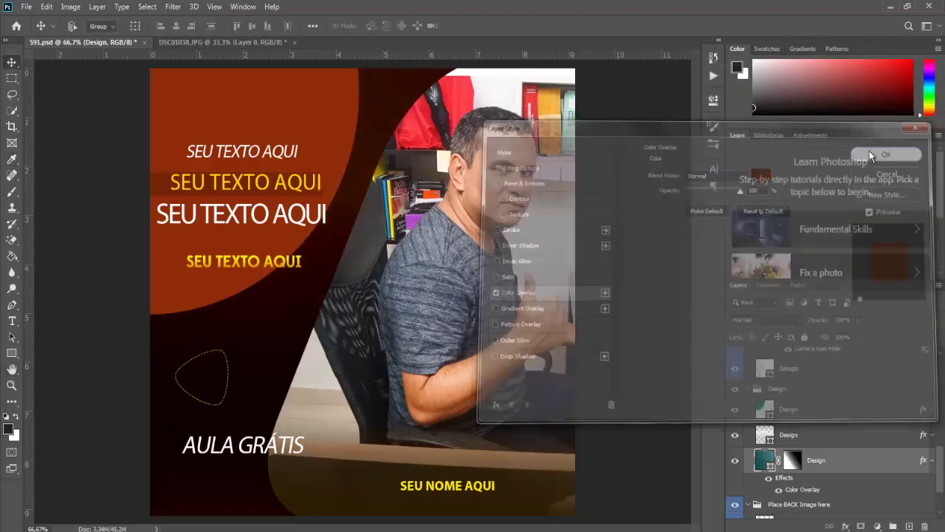
pyautogui.click(12, 320)
pyautogui.click(230, 152)
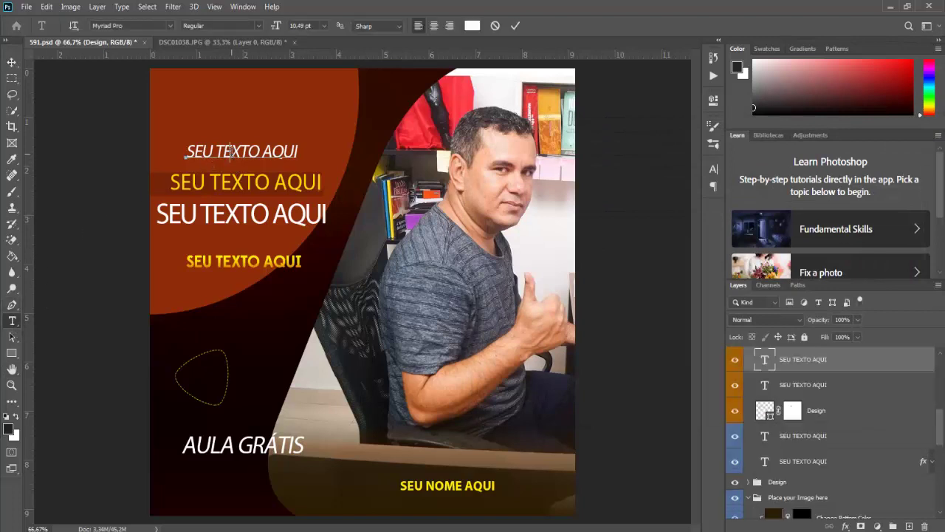
pyautogui.tripleClick(230, 152)
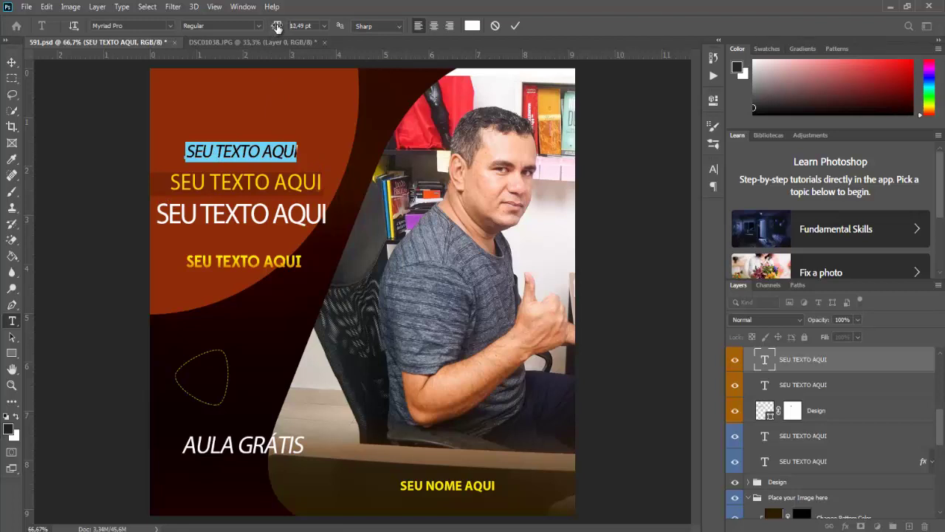
pyautogui.moveTo(276, 26)
pyautogui.mouseDown()
pyautogui.moveTo(300, 30)
pyautogui.moveTo(276, 29)
pyautogui.mouseUp()
pyautogui.click(11, 62)
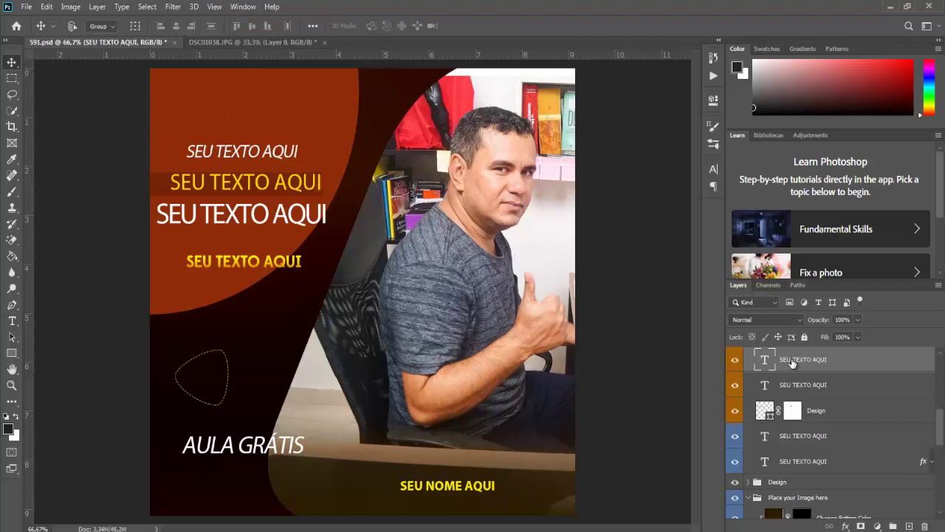
pyautogui.click(735, 362)
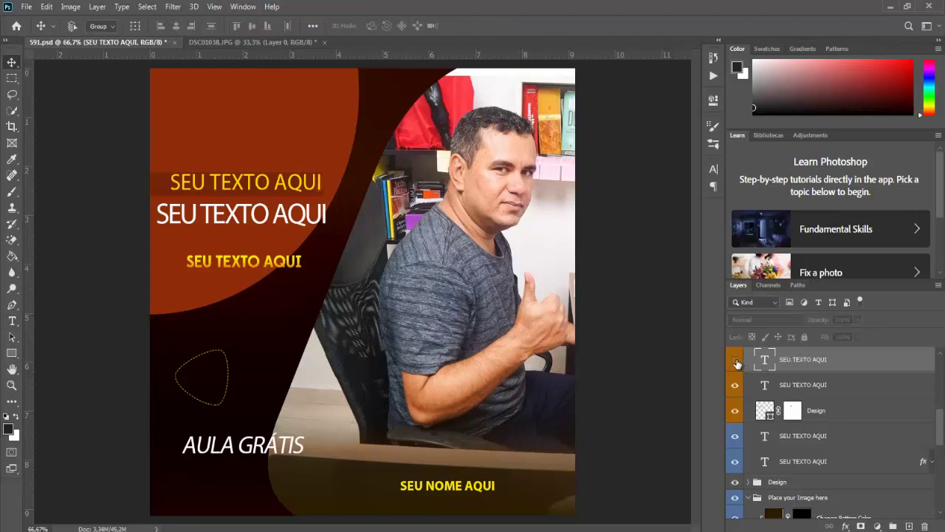
pyautogui.click(736, 362)
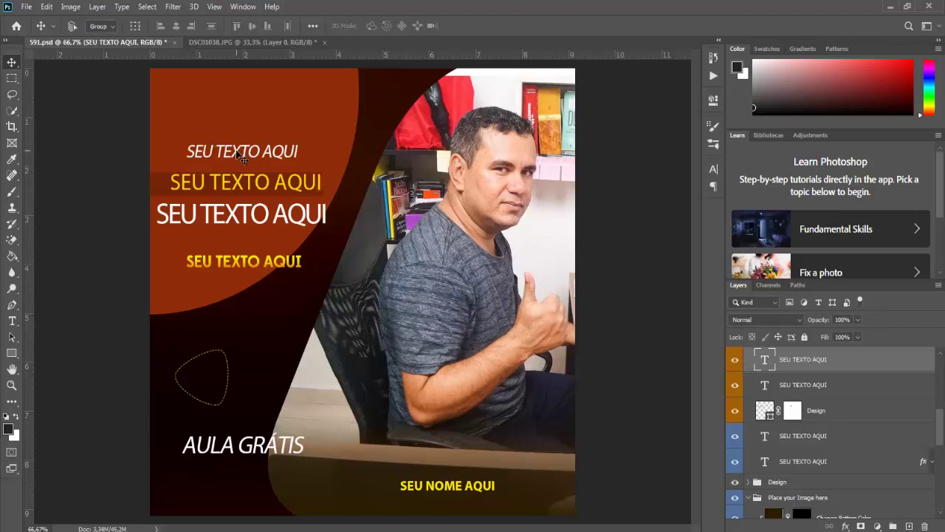
# Step: Free-transform the top text to scale it up, undoing an overstretched attempt
pyautogui.press('ctrl')
pyautogui.hotkey('ctrl', 't')
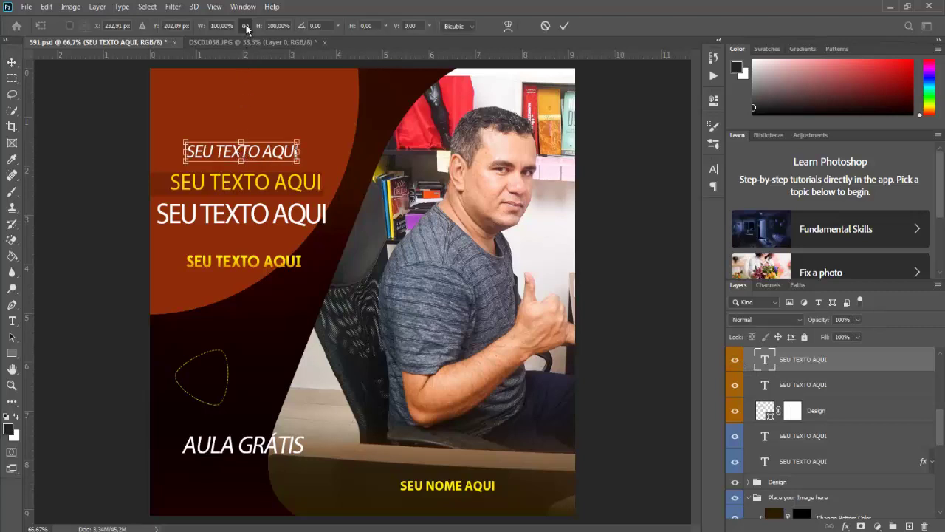
pyautogui.click(245, 26)
pyautogui.moveTo(298, 143)
pyautogui.mouseDown()
pyautogui.moveTo(498, 118)
pyautogui.moveTo(444, 108)
pyautogui.moveTo(325, 125)
pyautogui.moveTo(314, 119)
pyautogui.mouseUp()
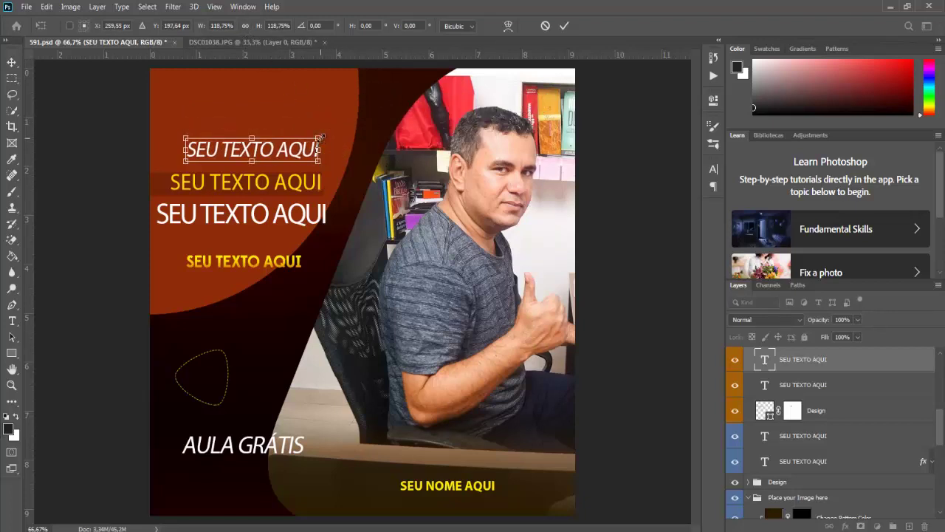
pyautogui.moveTo(321, 137)
pyautogui.mouseDown()
pyautogui.moveTo(514, 104)
pyautogui.moveTo(419, 116)
pyautogui.mouseUp()
pyautogui.hotkey('ctrl', 'z')
# Step: Scale the top text proportionally to about 131%, position it above the lines, and commit
pyautogui.click(246, 28)
pyautogui.moveTo(319, 136); pyautogui.dragTo(450, 115)
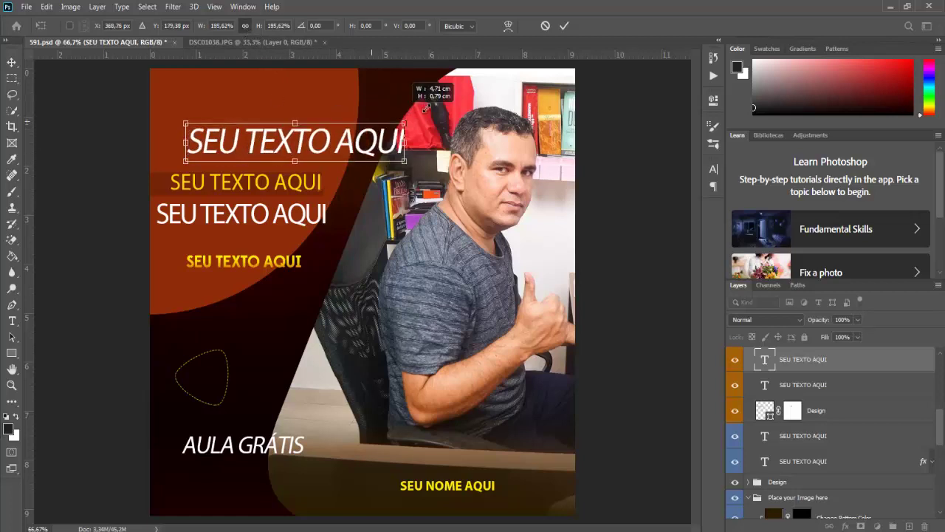
pyautogui.moveTo(186, 111); pyautogui.dragTo(280, 148)
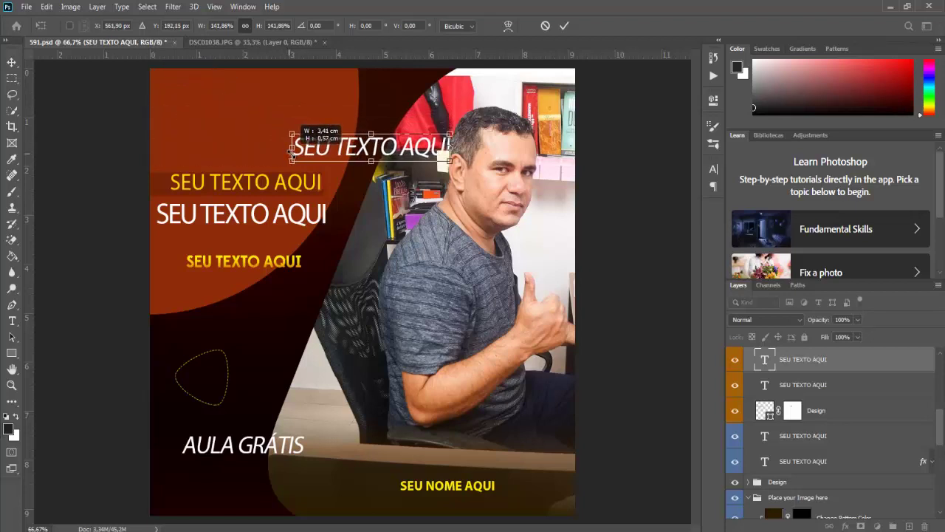
pyautogui.moveTo(279, 147); pyautogui.dragTo(294, 138)
pyautogui.moveTo(364, 155); pyautogui.dragTo(261, 156)
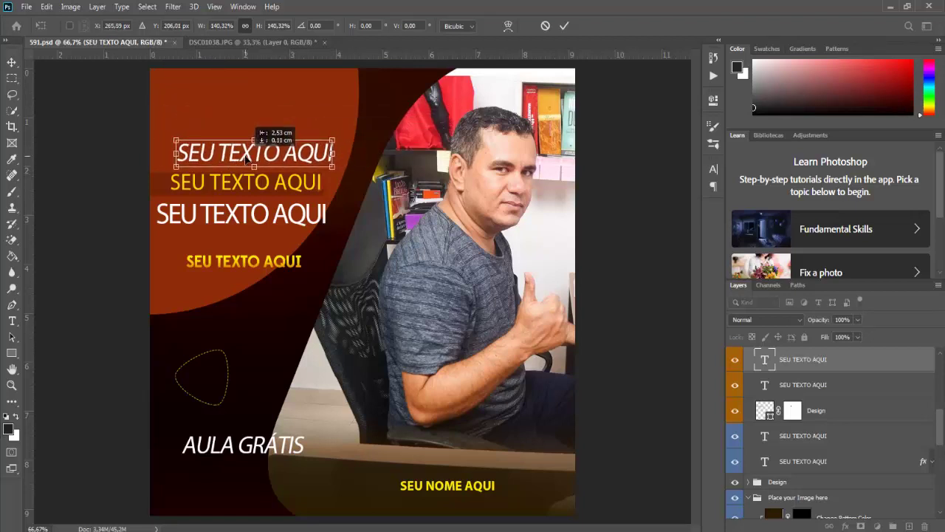
pyautogui.moveTo(327, 141); pyautogui.dragTo(307, 146)
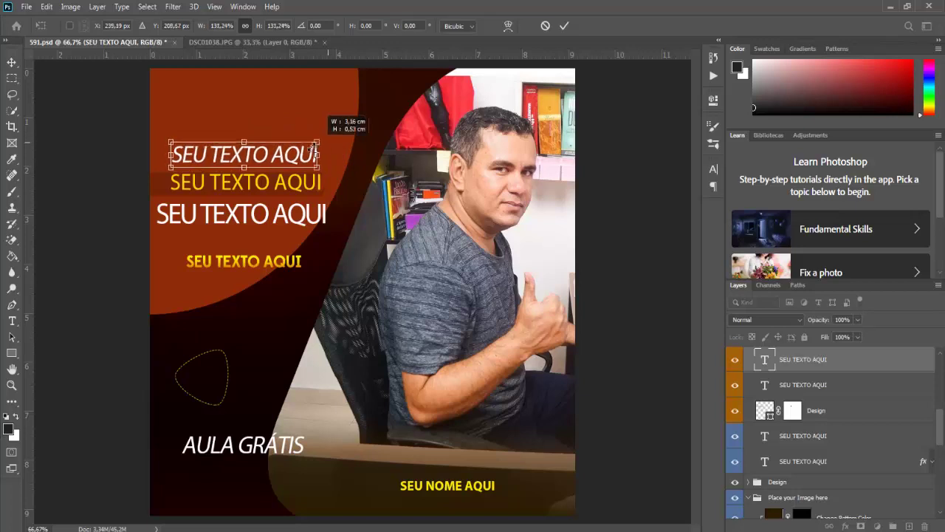
pyautogui.press('Return')
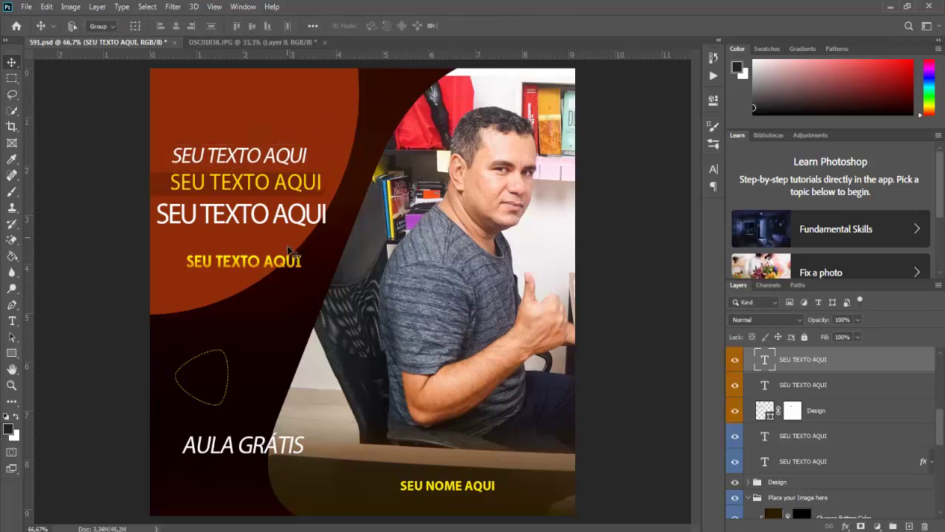